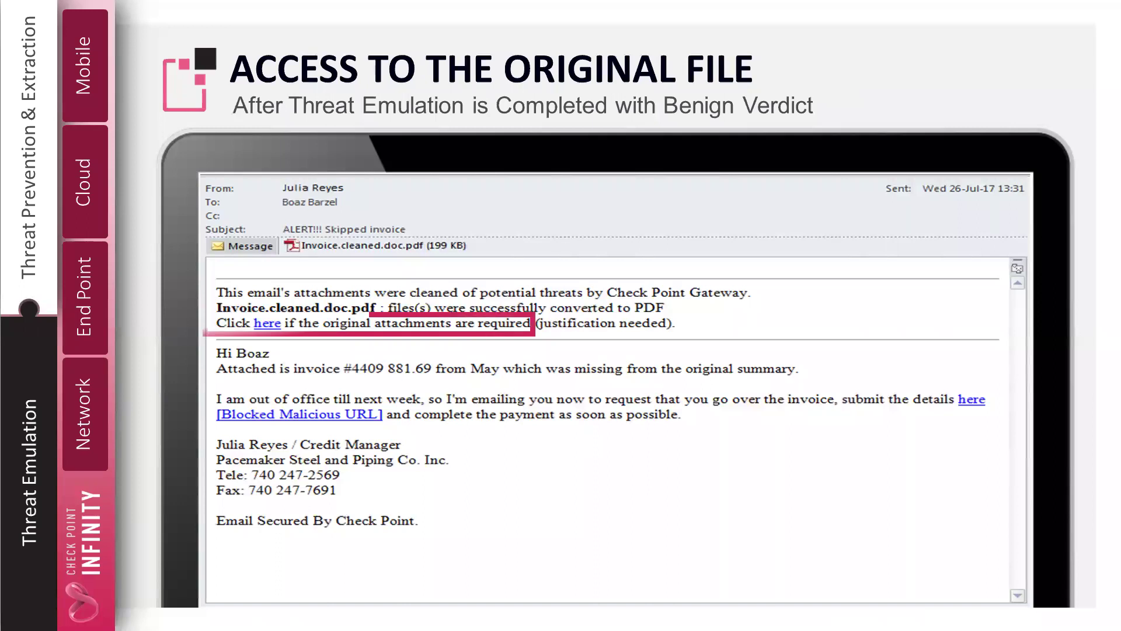
Use the 'here' link to slide in the original Word invoice over the Access to the Original File slide.
{"action": "left_click", "coordinate": [260, 327]}
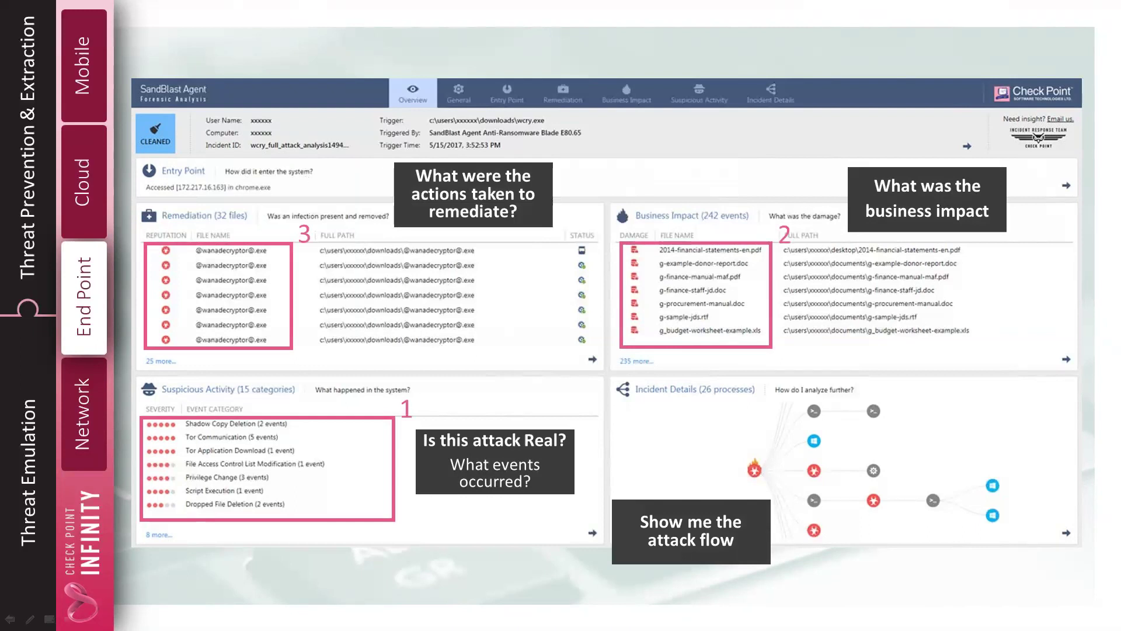
Advance from the forensic analysis dashboard to the Anti Ransomware slide.
{"action": "key", "text": "Right"}
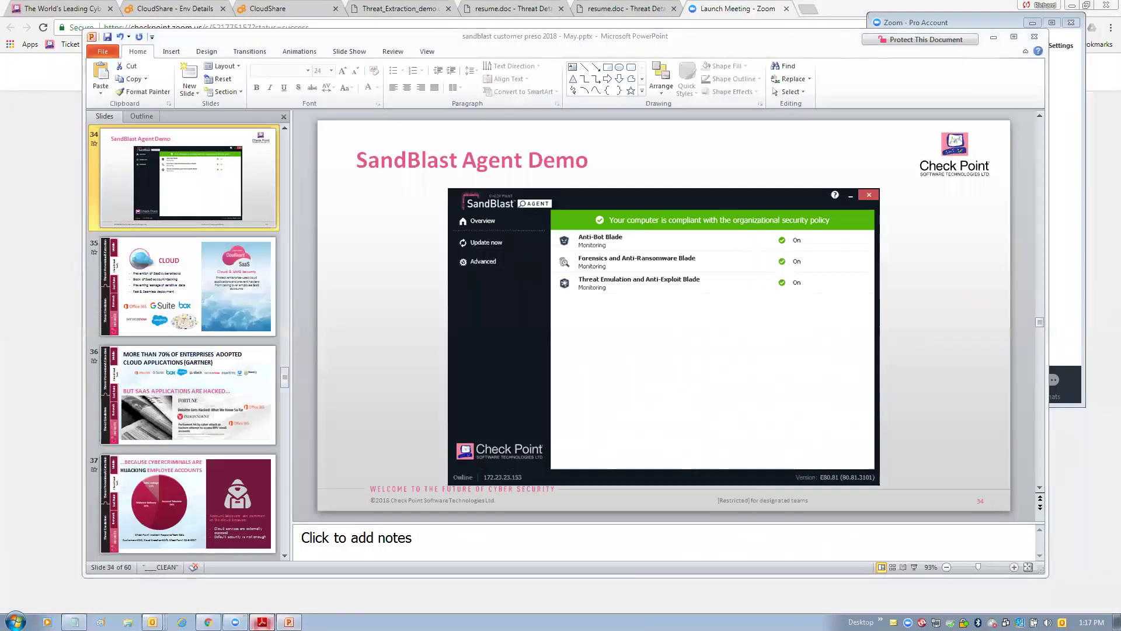
Bring SandBlast Agent Script v2.1.pdf in Adobe Reader to the front, showing the lab network diagram.
{"action": "left_click", "coordinate": [262, 622]}
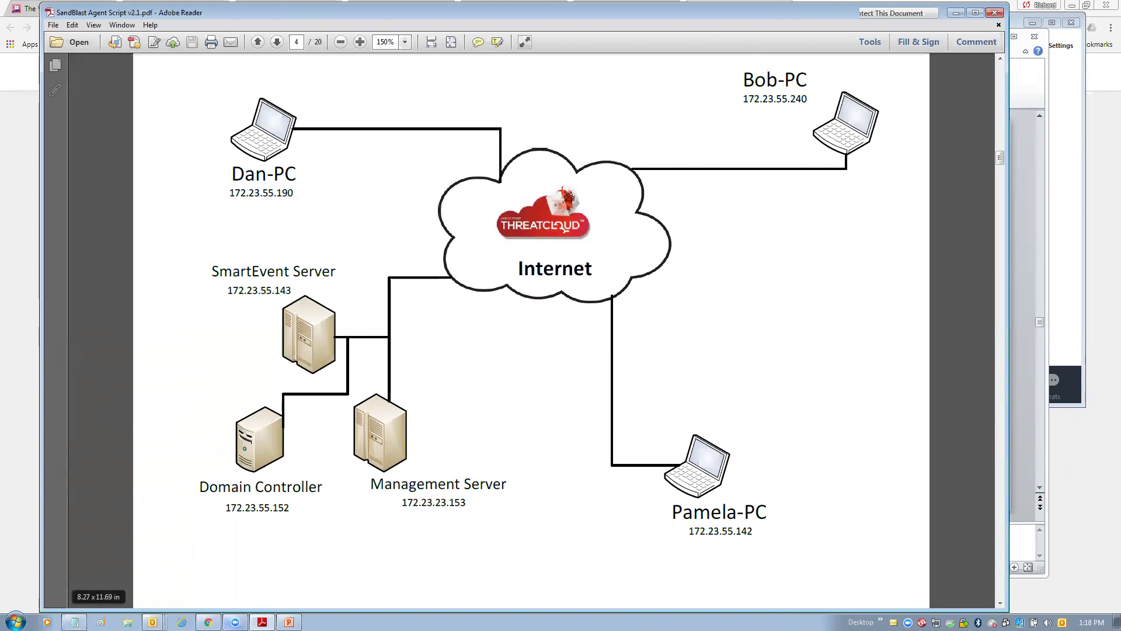
Switch from Adobe Reader to Chrome's Zoom Launch Meeting page.
{"action": "key", "text": "alt+Tab"}
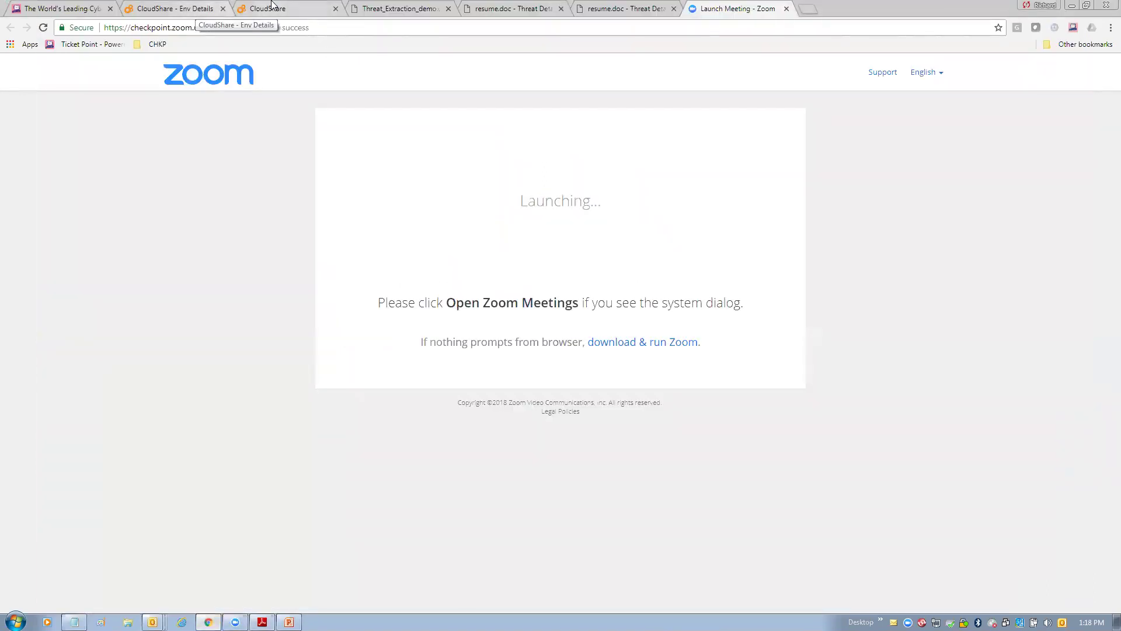
{"action": "left_click", "coordinate": [271, 8]}
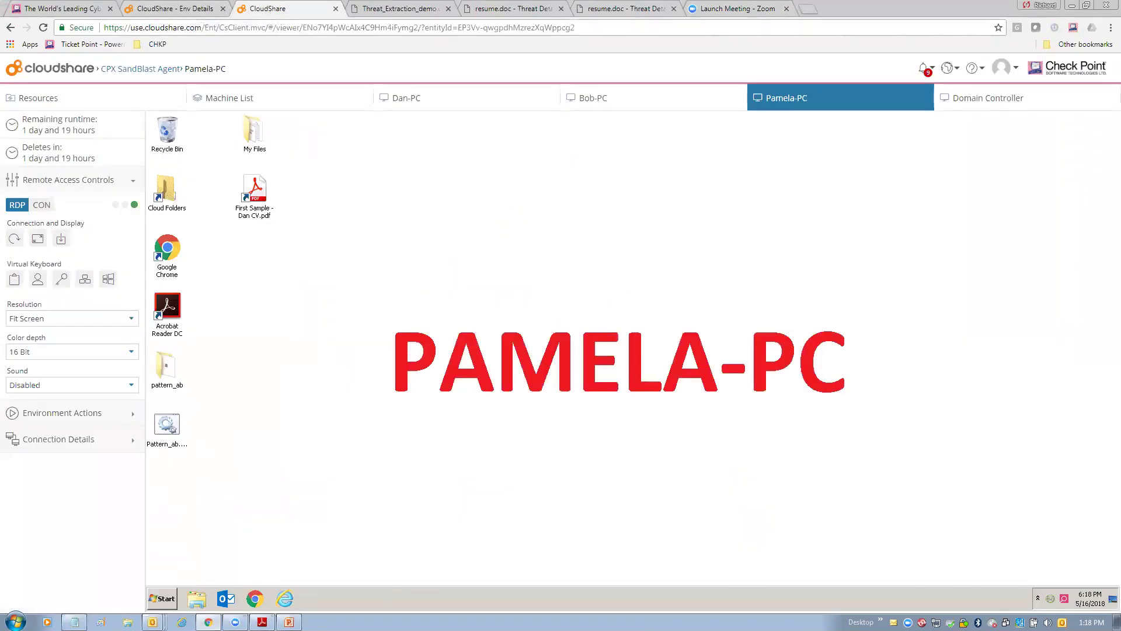
{"action": "left_click", "coordinate": [653, 104]}
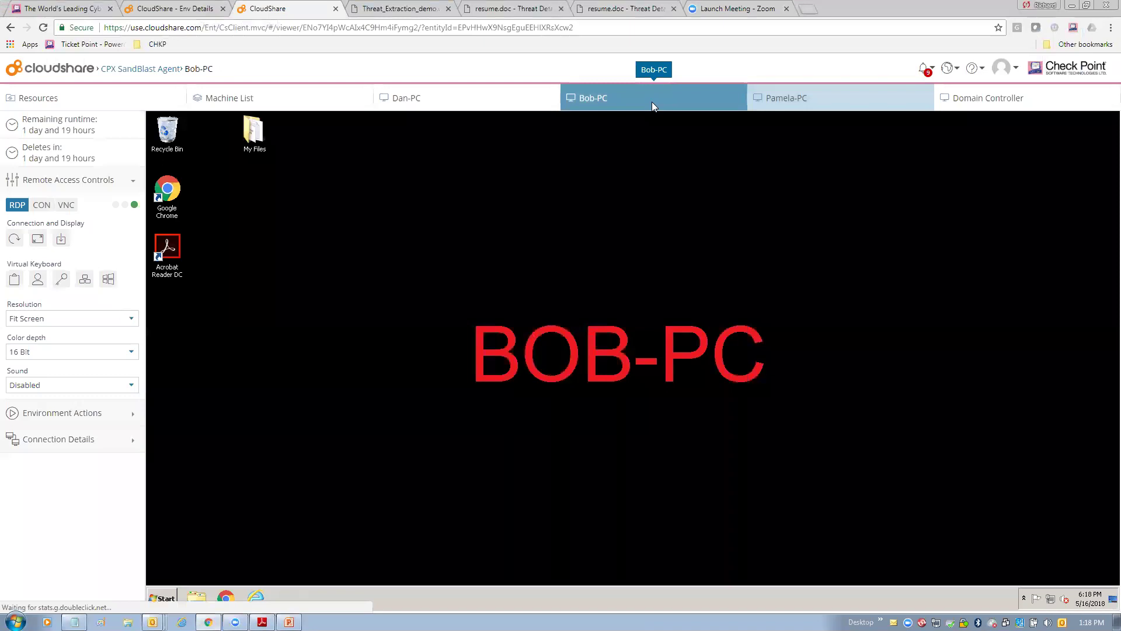
{"action": "left_click", "coordinate": [454, 99]}
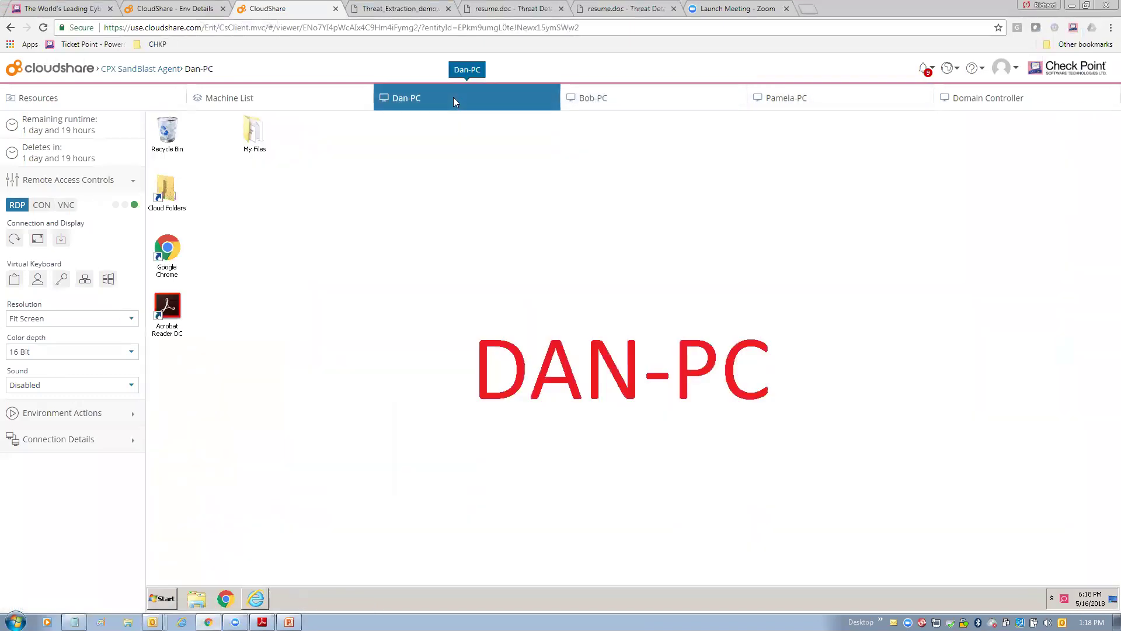
{"action": "left_click", "coordinate": [841, 98]}
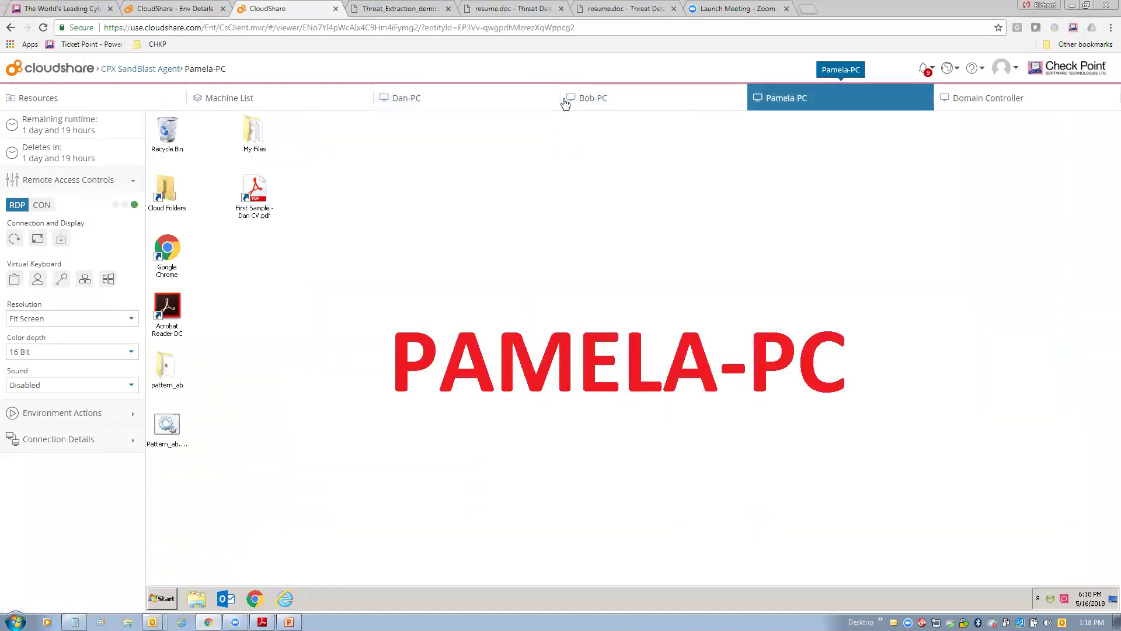
{"action": "left_click", "coordinate": [490, 101]}
{"action": "left_click", "coordinate": [625, 99]}
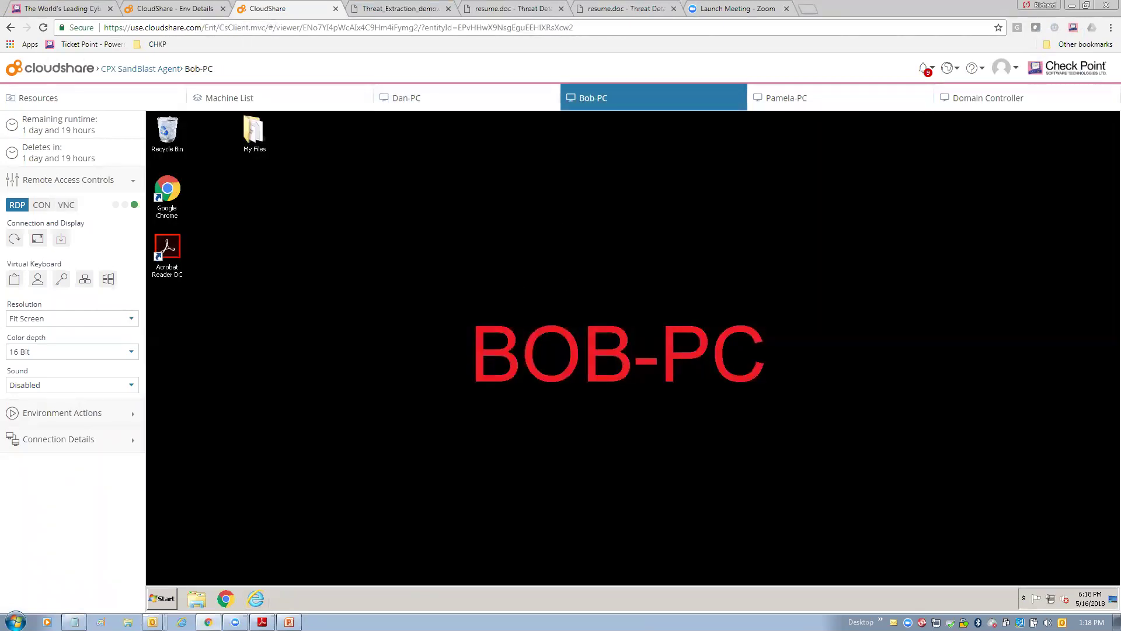
Show the Domain Controller machine's SmartEndpoint Policy view with its SandBlast Agent rules.
{"action": "left_click", "coordinate": [987, 98]}
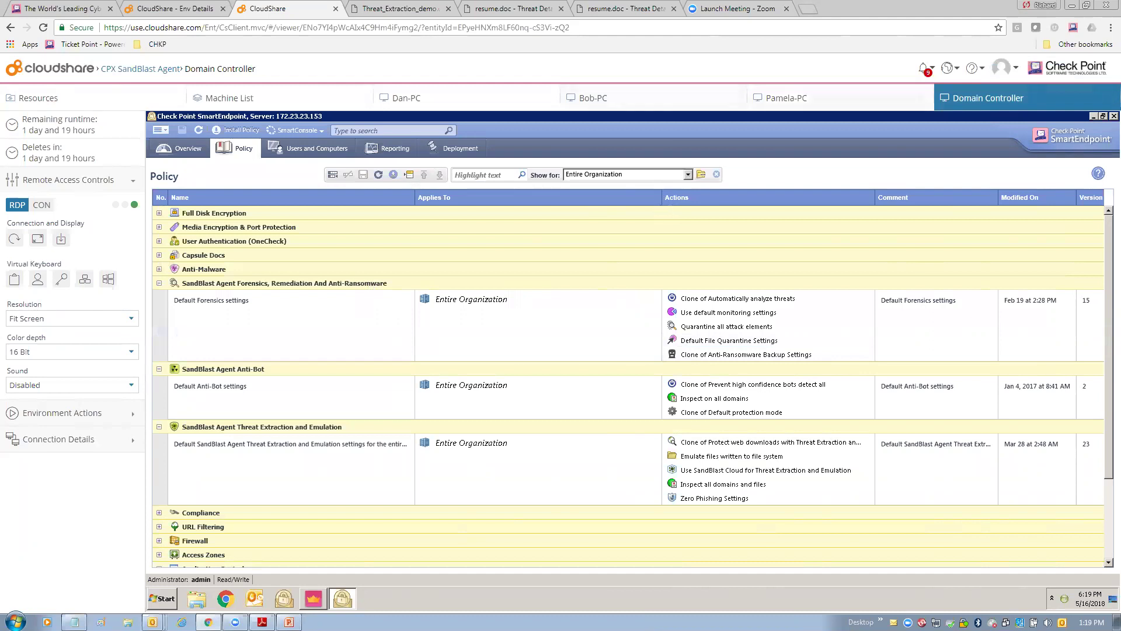
On Pamela-PC, launch Outlook and open the PayPal Support 'Notification of Limited Account Access' email.
{"action": "left_click", "coordinate": [840, 97]}
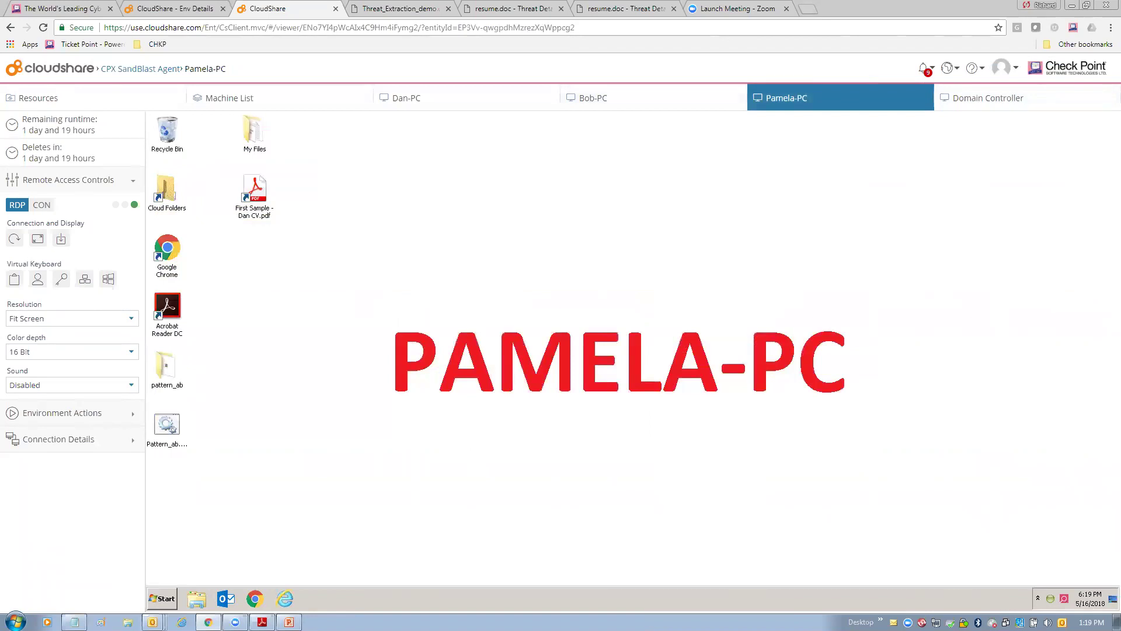
{"action": "left_click", "coordinate": [226, 598]}
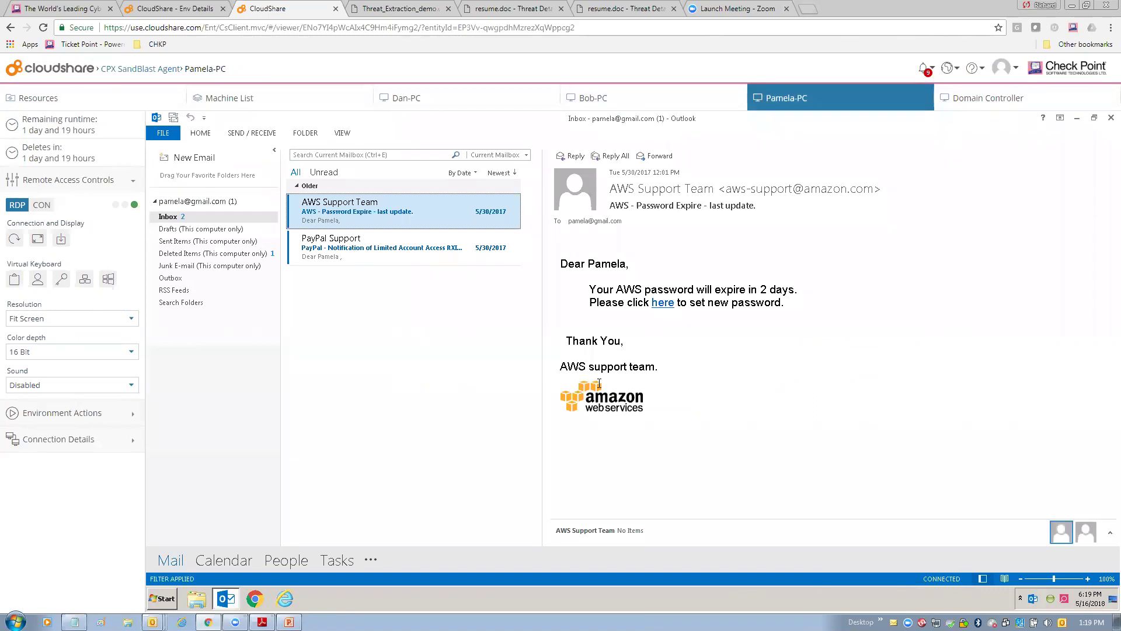
{"action": "left_click", "coordinate": [411, 246]}
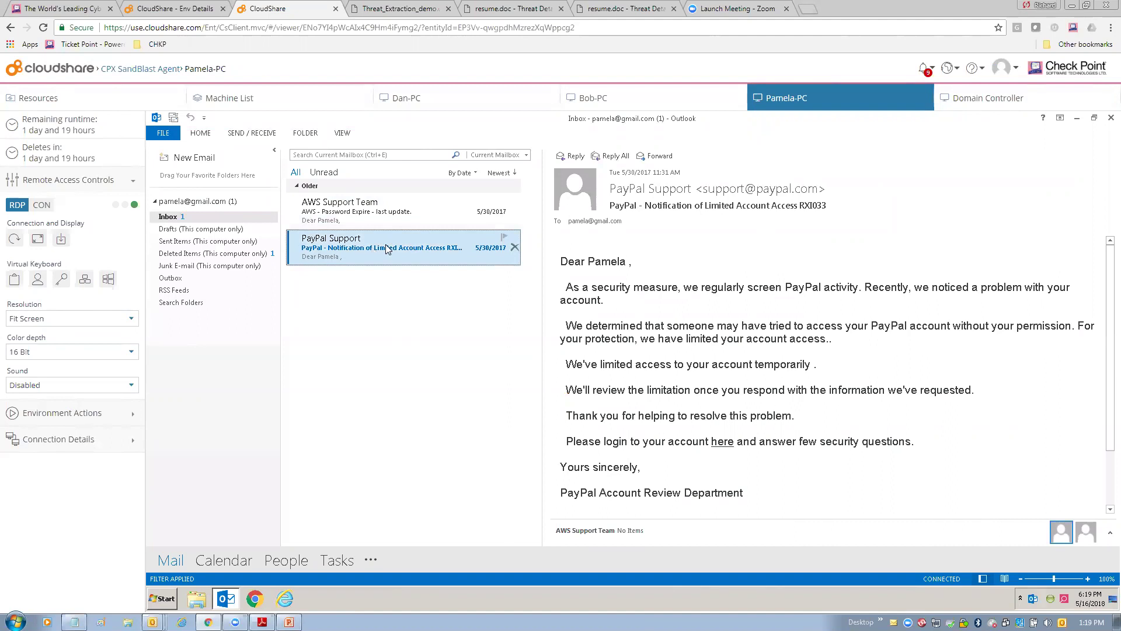
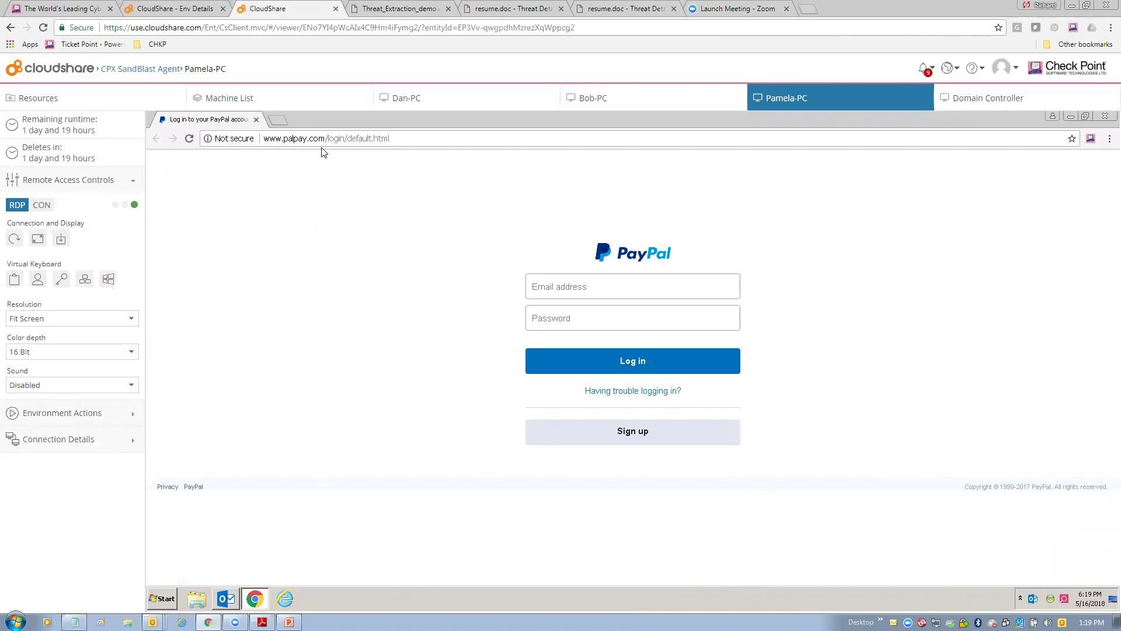
Select the Email address field on the fake palpay.com login so SandBlast scans and blocks it.
{"action": "left_click", "coordinate": [588, 284]}
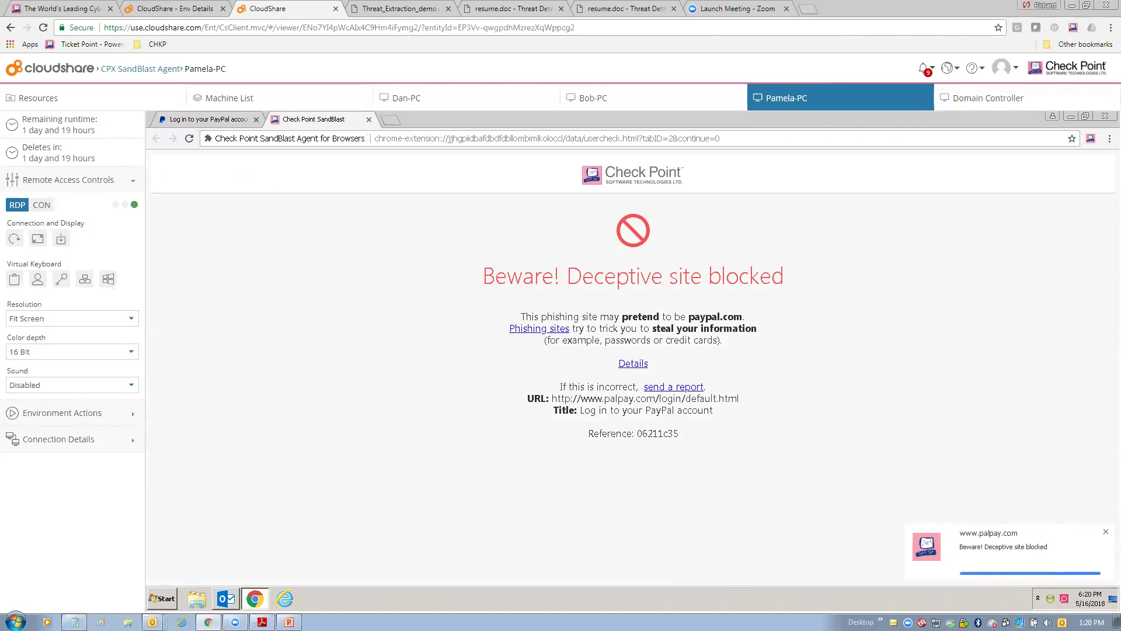
Review the block reasons: unsecured site, phishing traits, resemblance to paypal.com. Then return to the login tab.
{"action": "left_click", "coordinate": [623, 362]}
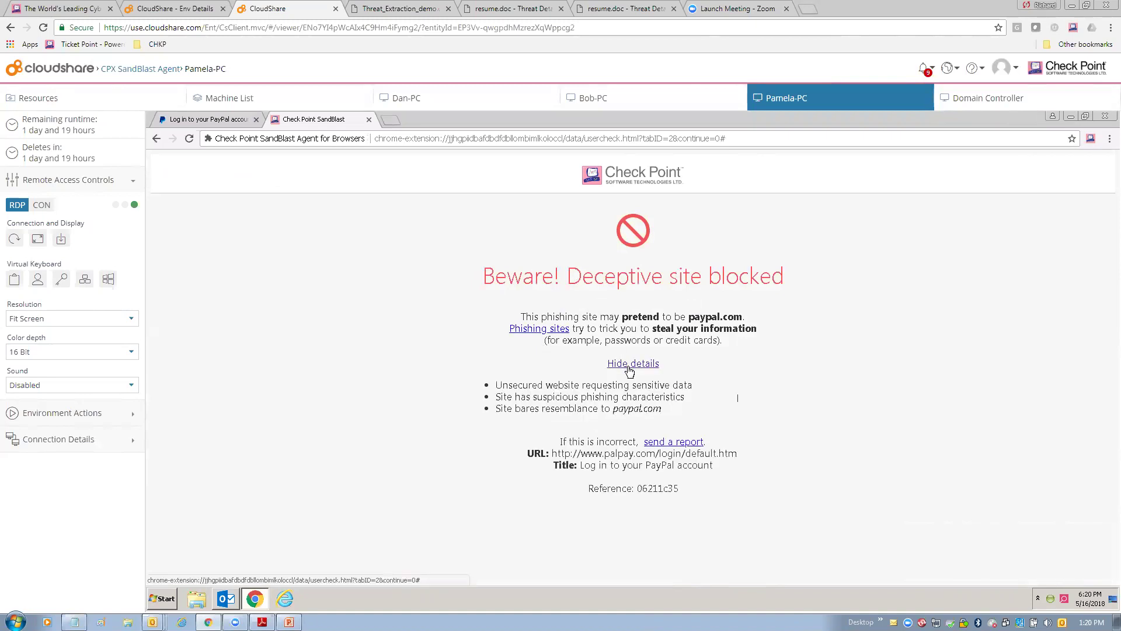
{"action": "left_click_drag", "start_coordinate": [498, 386], "coordinate": [614, 384]}
{"action": "left_click_drag", "start_coordinate": [503, 397], "coordinate": [671, 397]}
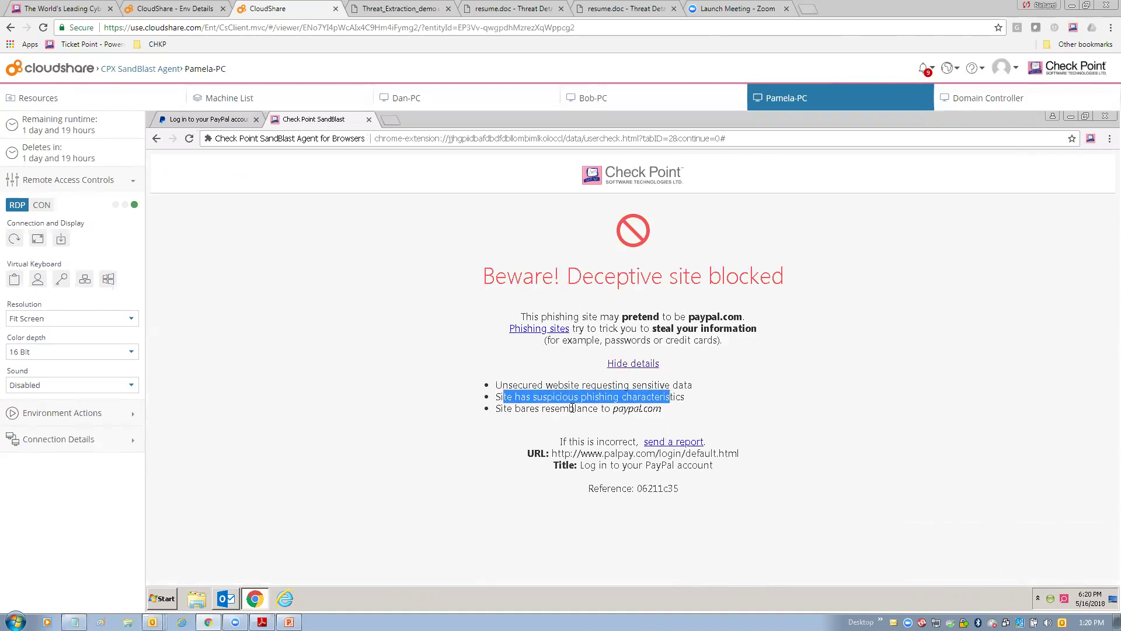
{"action": "left_click_drag", "start_coordinate": [545, 408], "coordinate": [656, 408]}
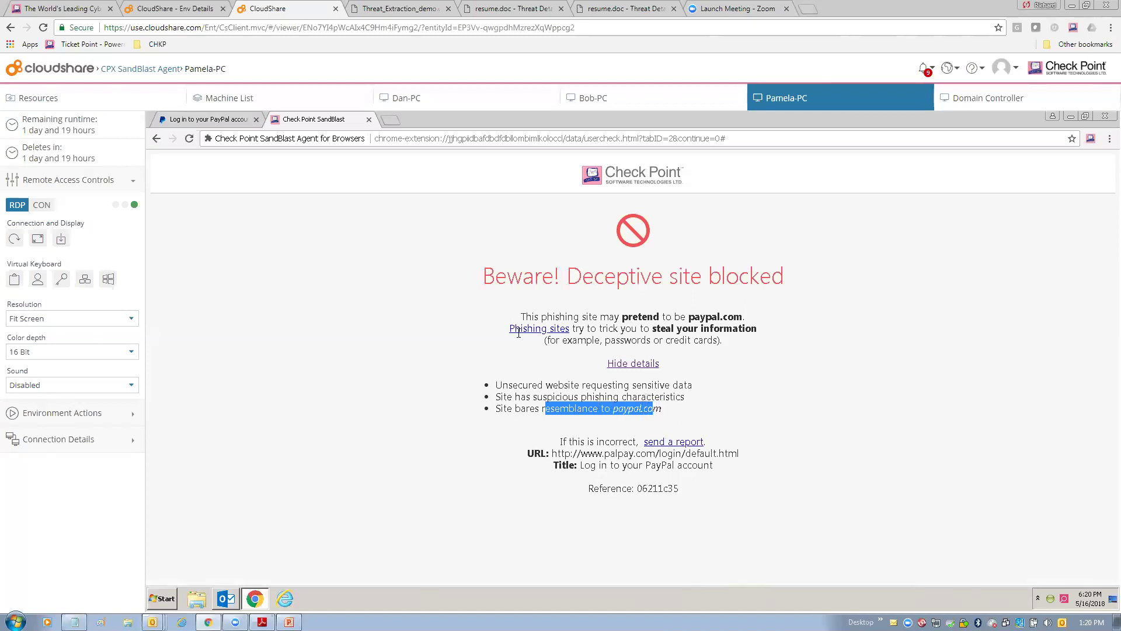
{"action": "left_click", "coordinate": [208, 120]}
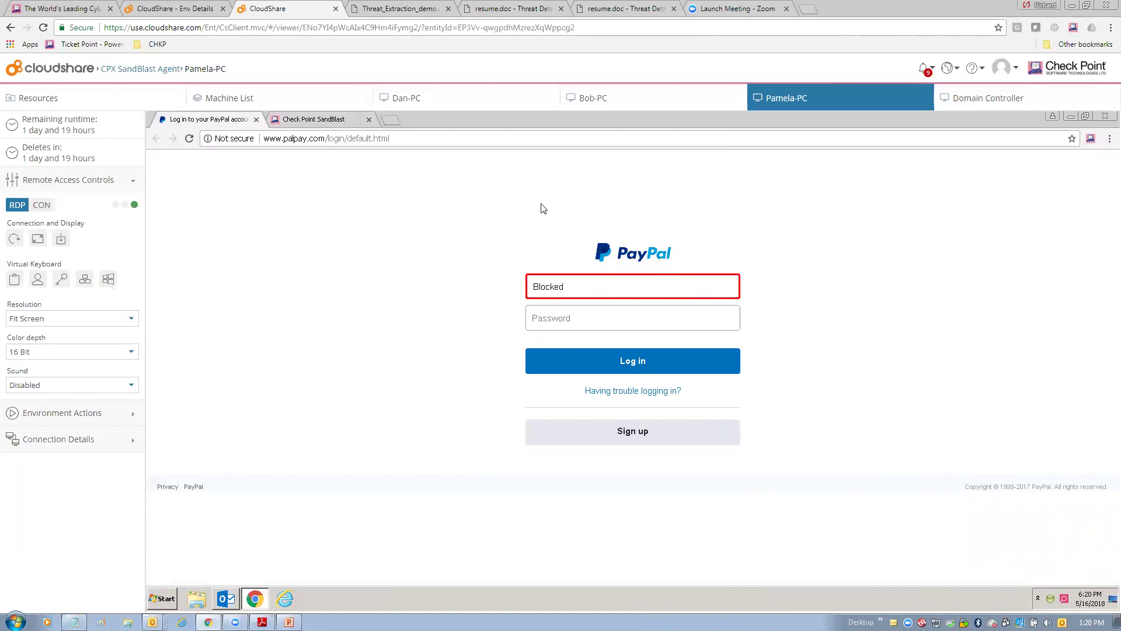
{"action": "left_click", "coordinate": [389, 119]}
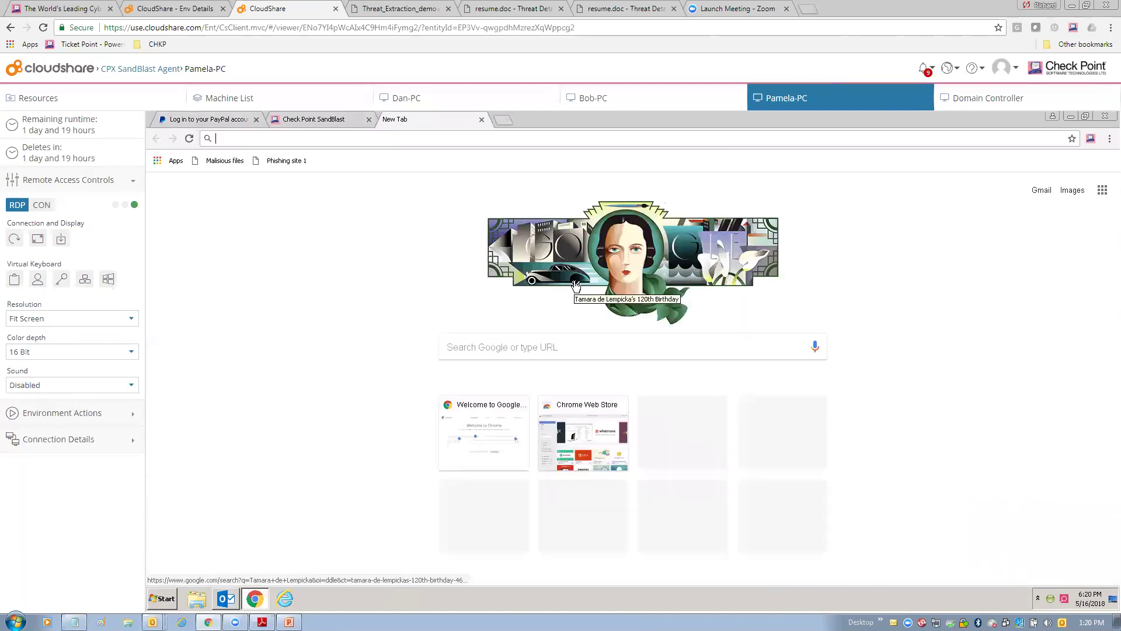
{"action": "type", "text": "ww"}
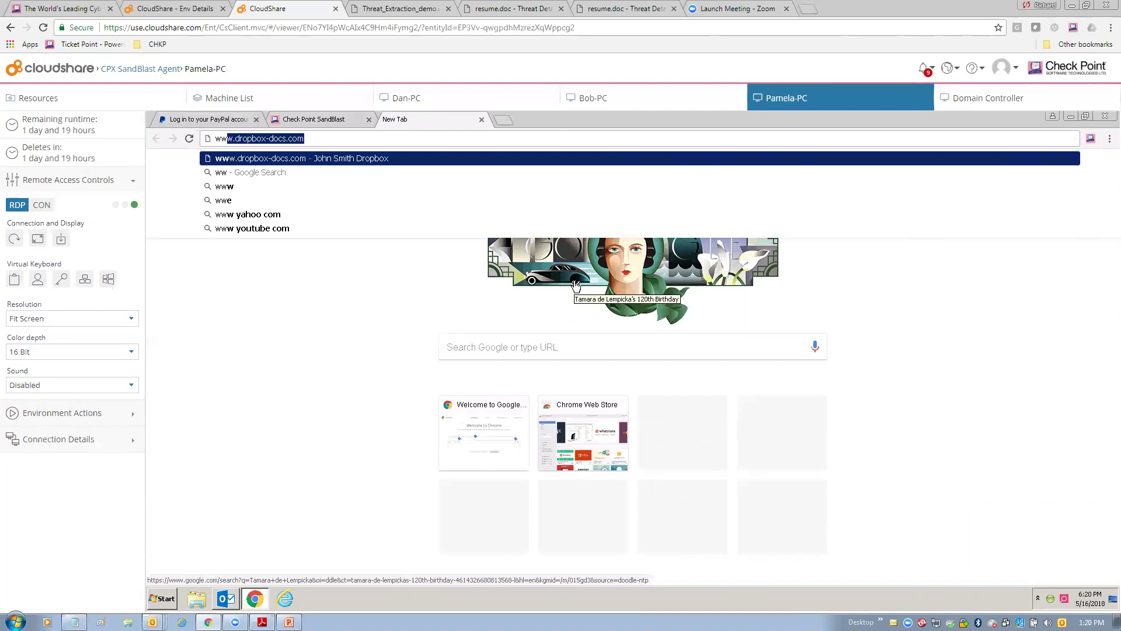
{"action": "type", "text": "w.paypa"}
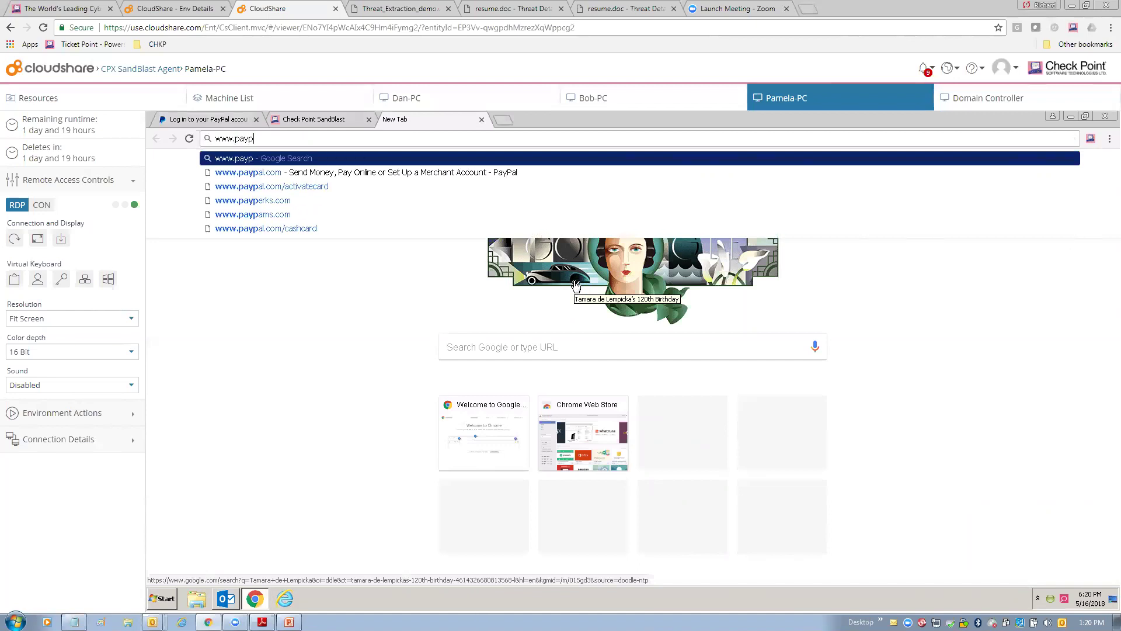
{"action": "type", "text": "l.com"}
{"action": "key", "text": "Return"}
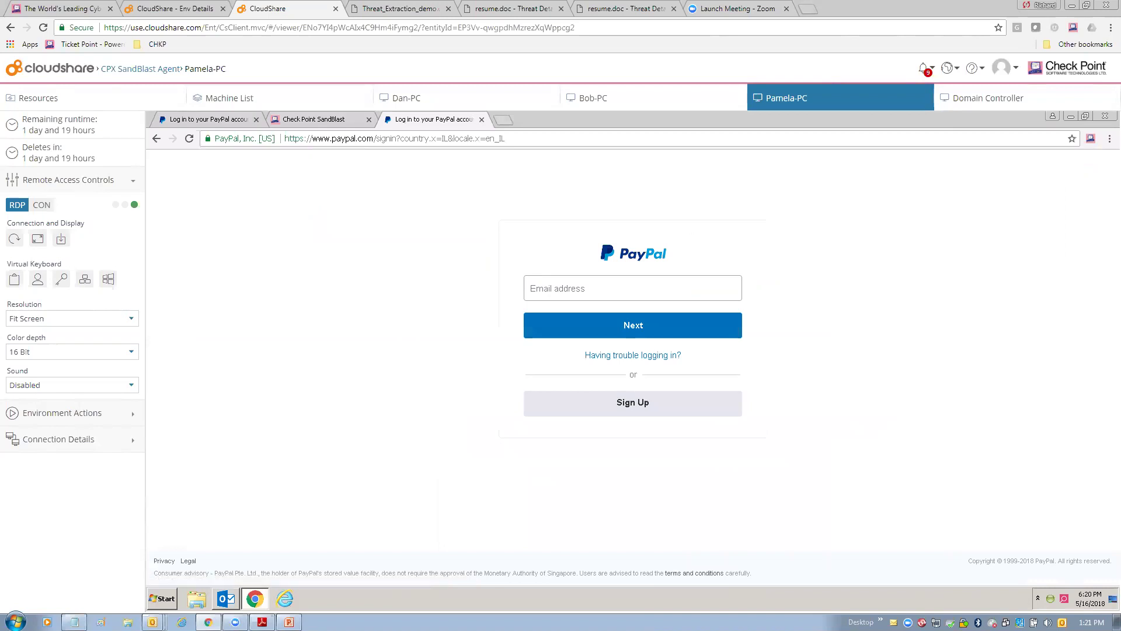
Sign in to real PayPal with the demo email and the reused corporate password.
{"action": "left_click", "coordinate": [602, 290]}
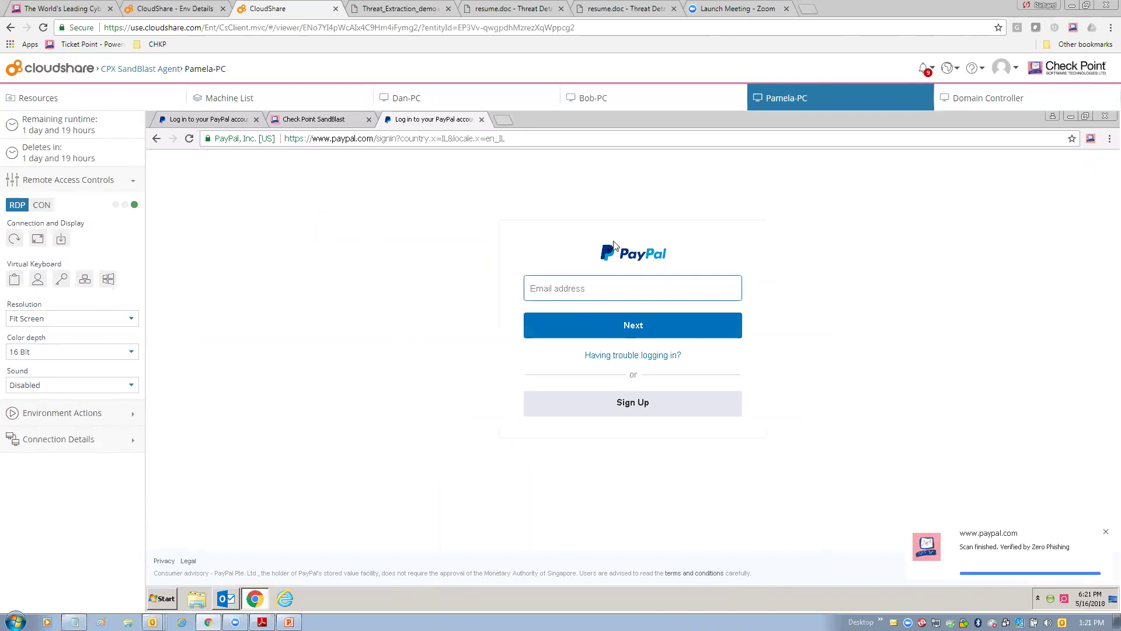
{"action": "mouse_move", "coordinate": [604, 288]}
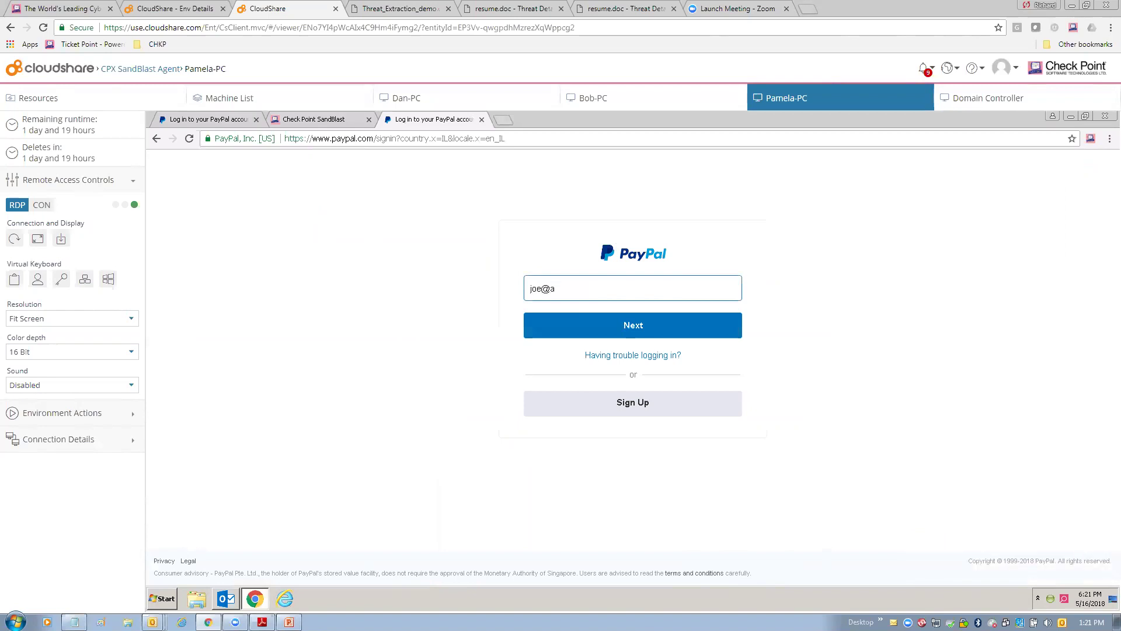
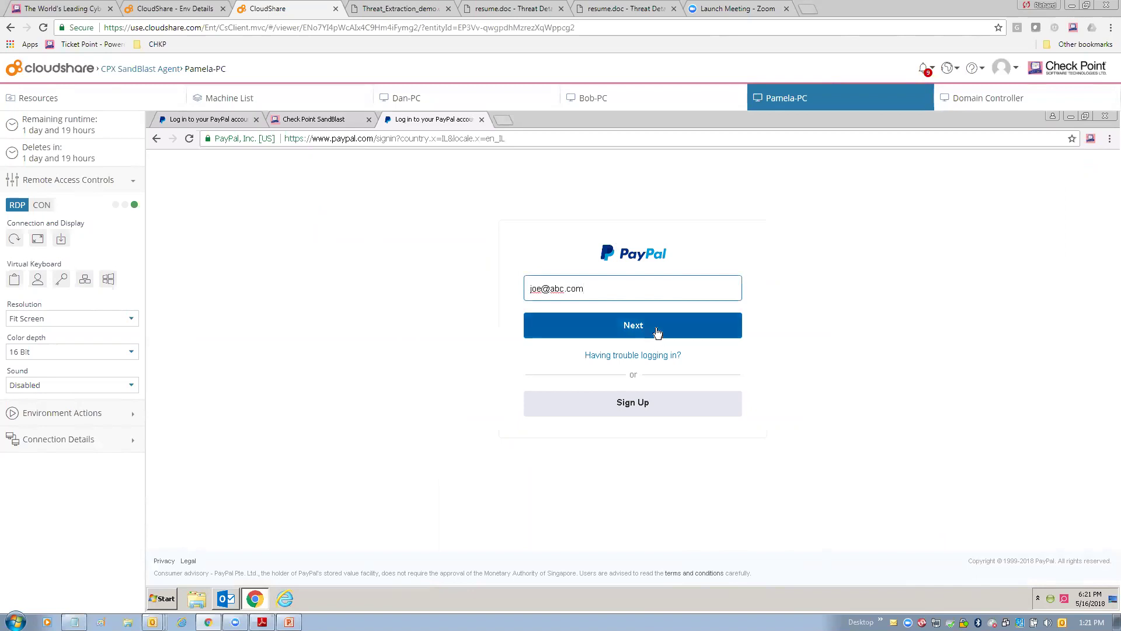
{"action": "left_click", "coordinate": [658, 331]}
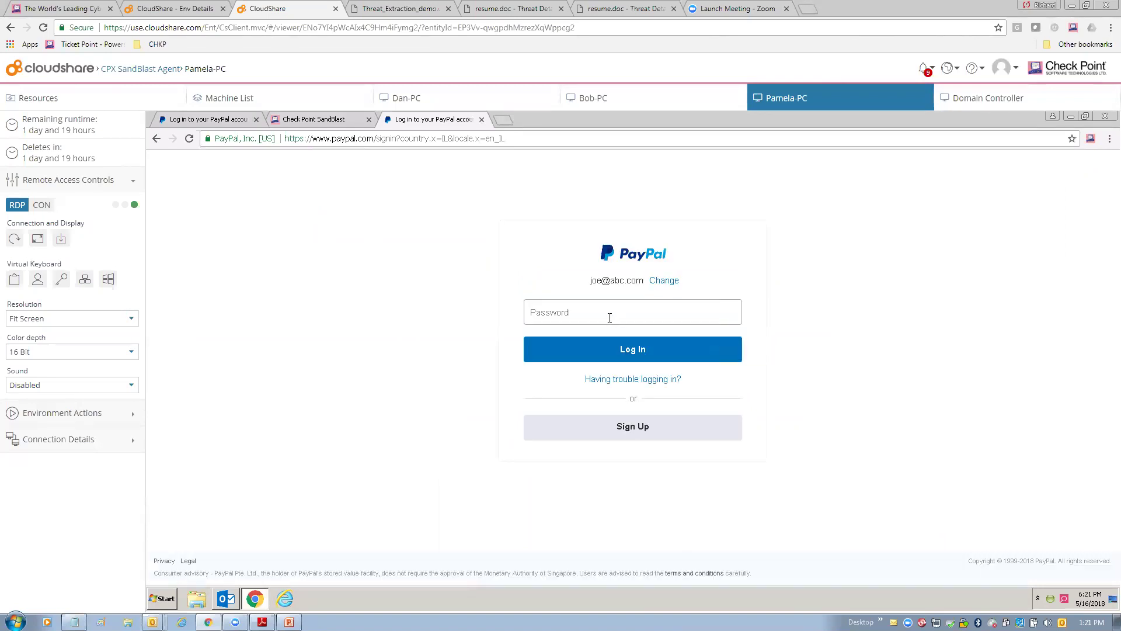
{"action": "type", "text": "•••••"}
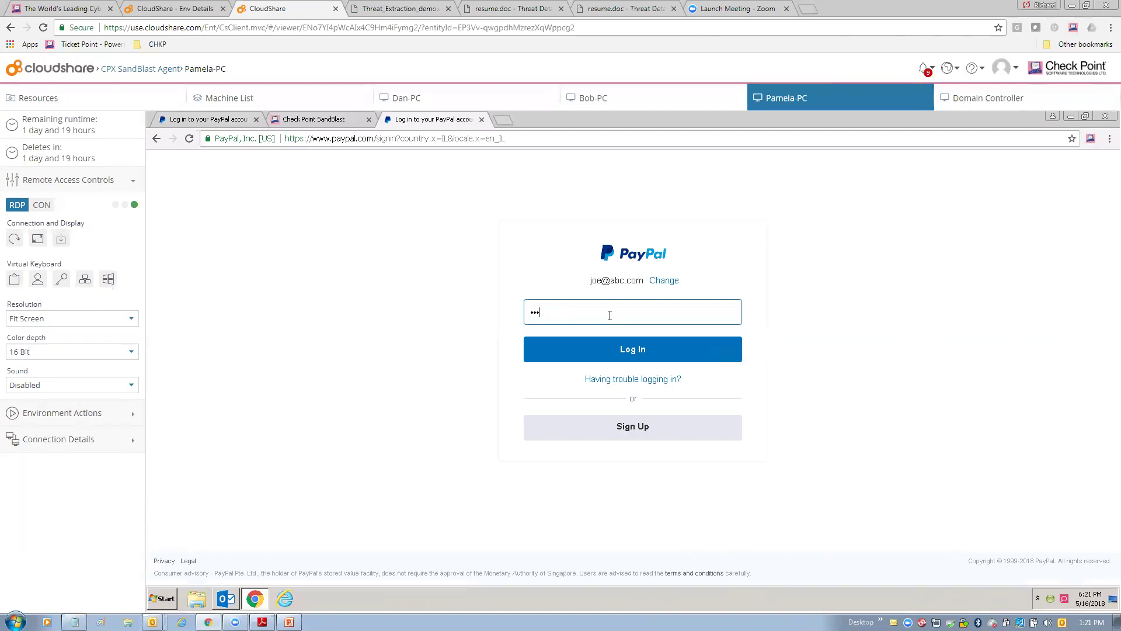
{"action": "type", "text": "•"}
{"action": "key", "text": "Return"}
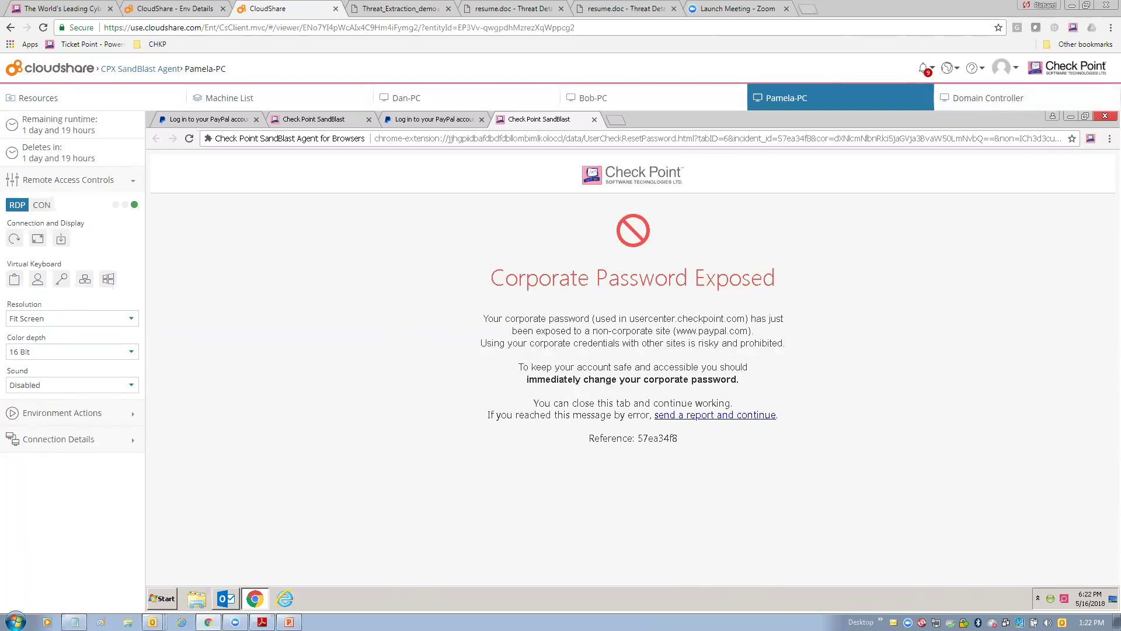
Close the warning browser, minimize Outlook, and relaunch Google Chrome from the taskbar.
{"action": "left_click", "coordinate": [1105, 116]}
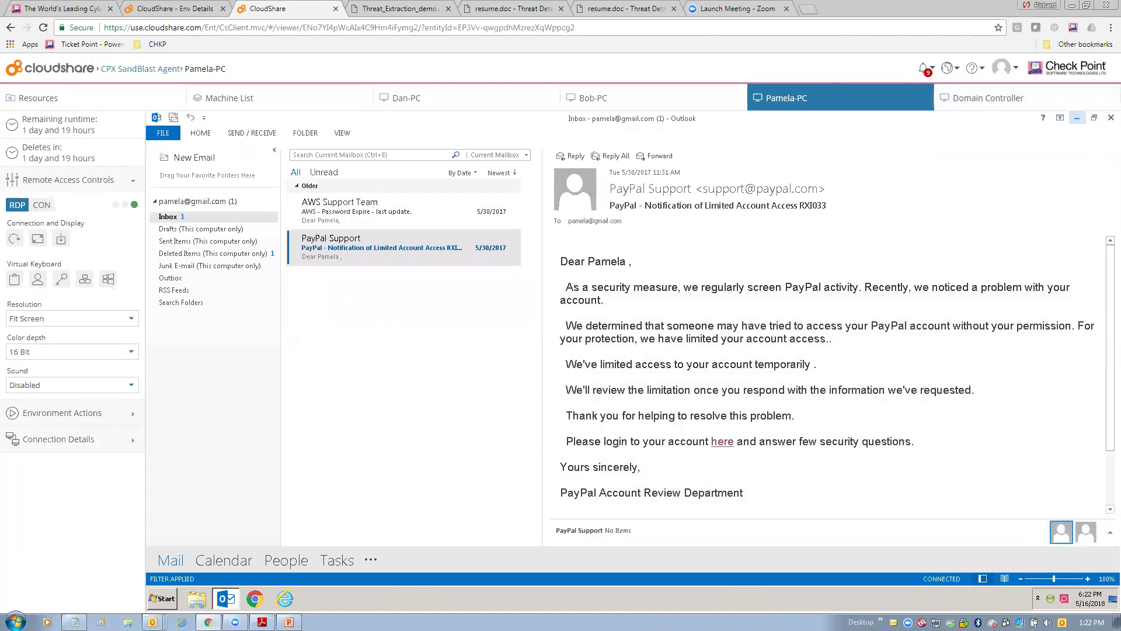
{"action": "left_click", "coordinate": [1077, 118]}
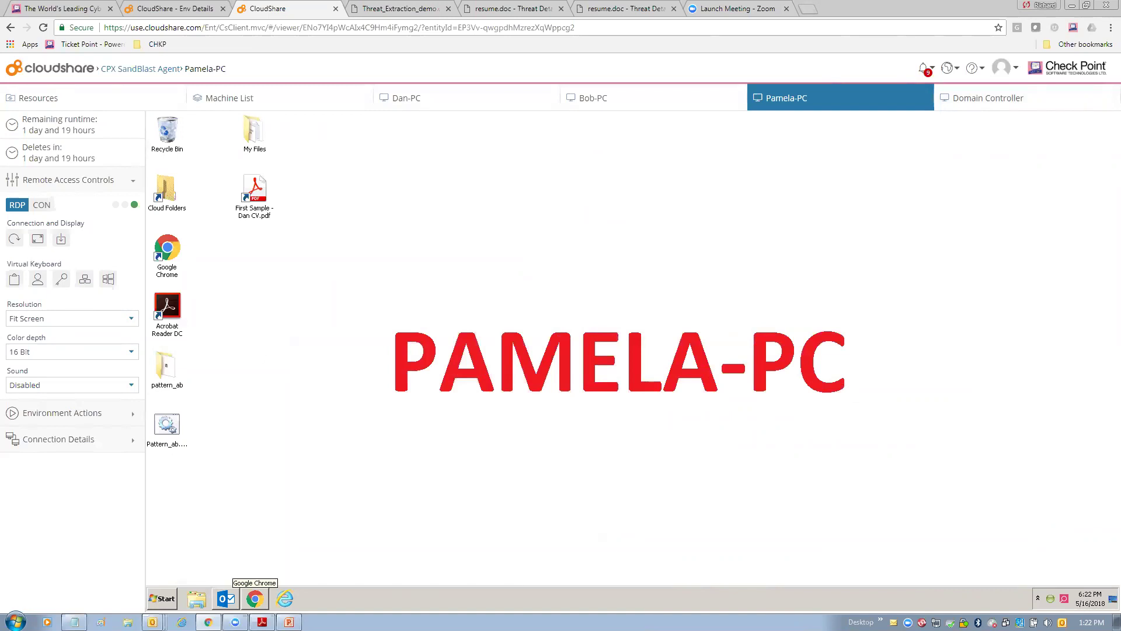
{"action": "left_click", "coordinate": [254, 599]}
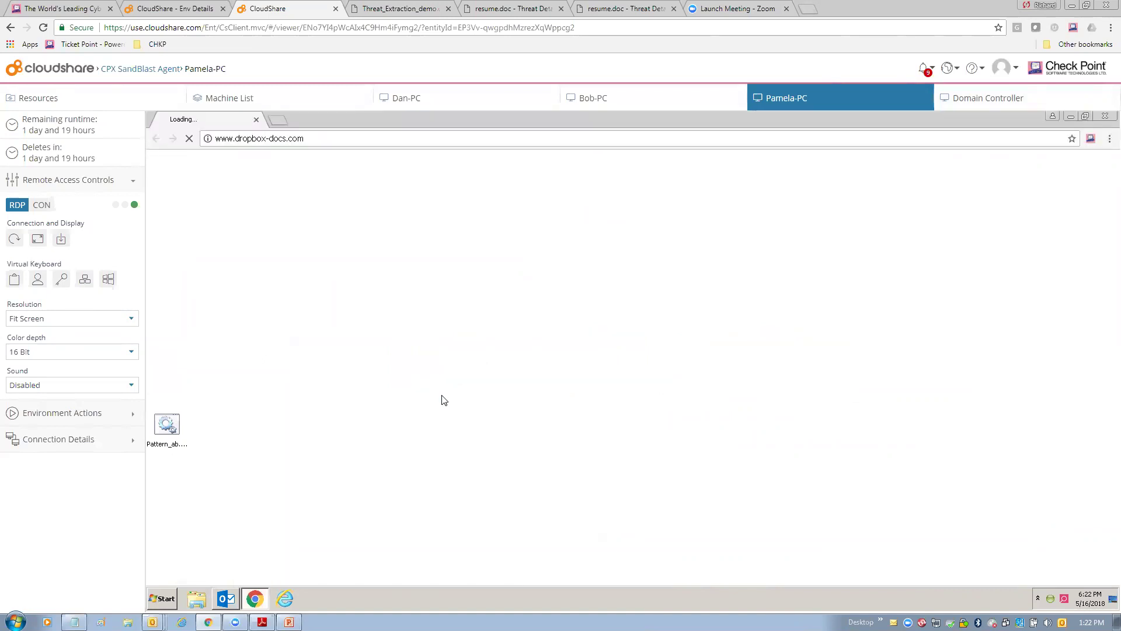
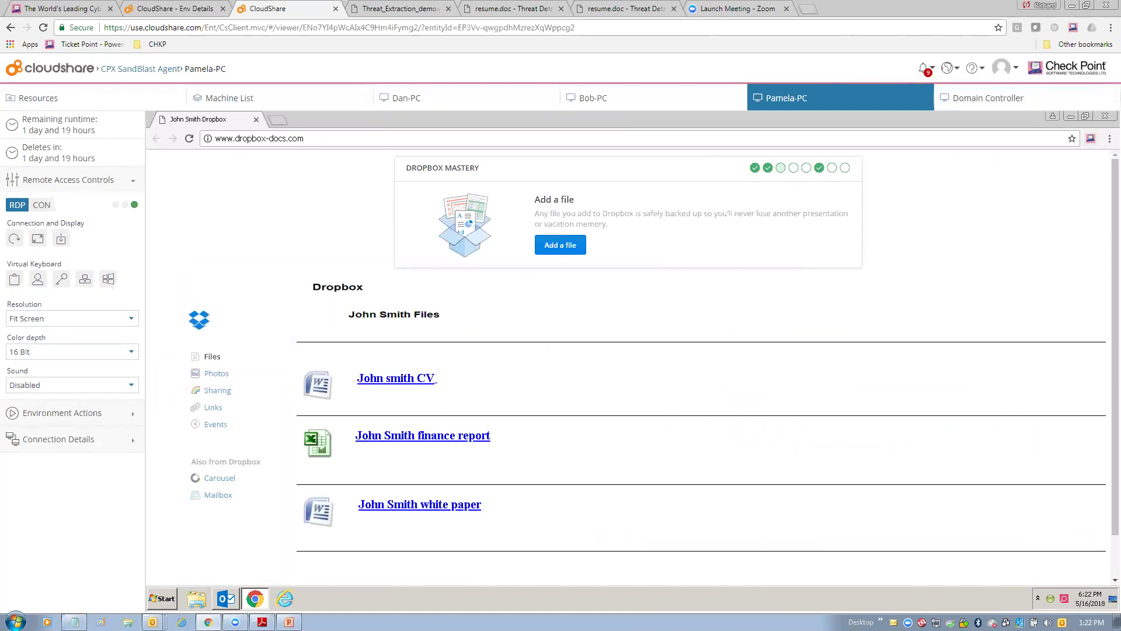
Show the SandBlast Agent overview, confirming the computer is compliant with Anti-Bot, Anti-Ransomware and Threat Emulation on.
{"action": "right_click", "coordinate": [1064, 598]}
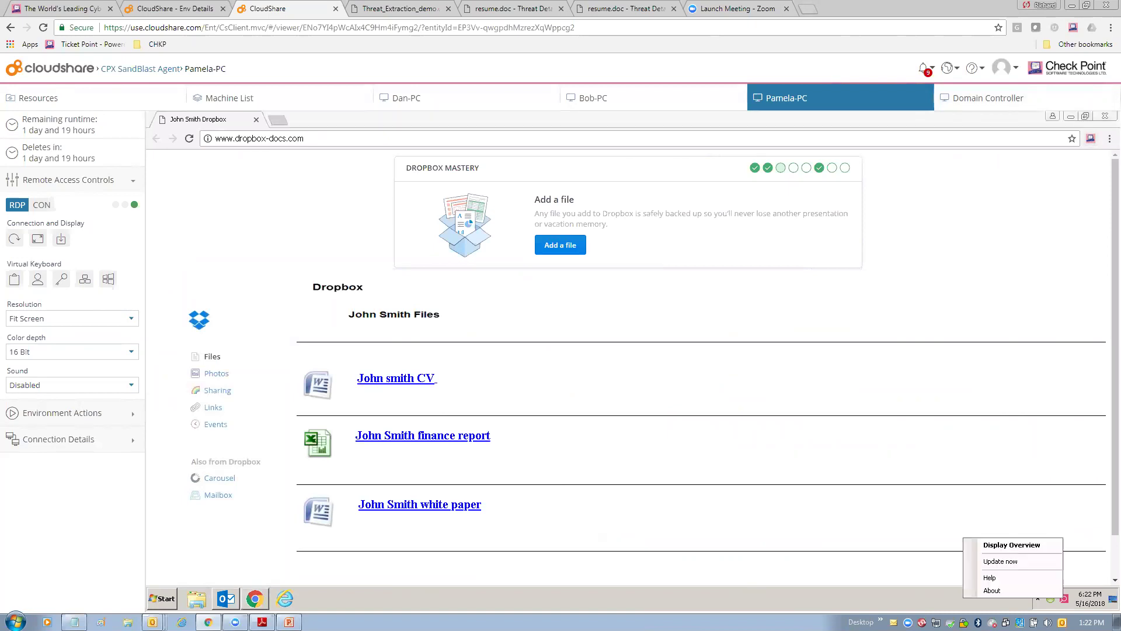
{"action": "left_click", "coordinate": [1011, 545]}
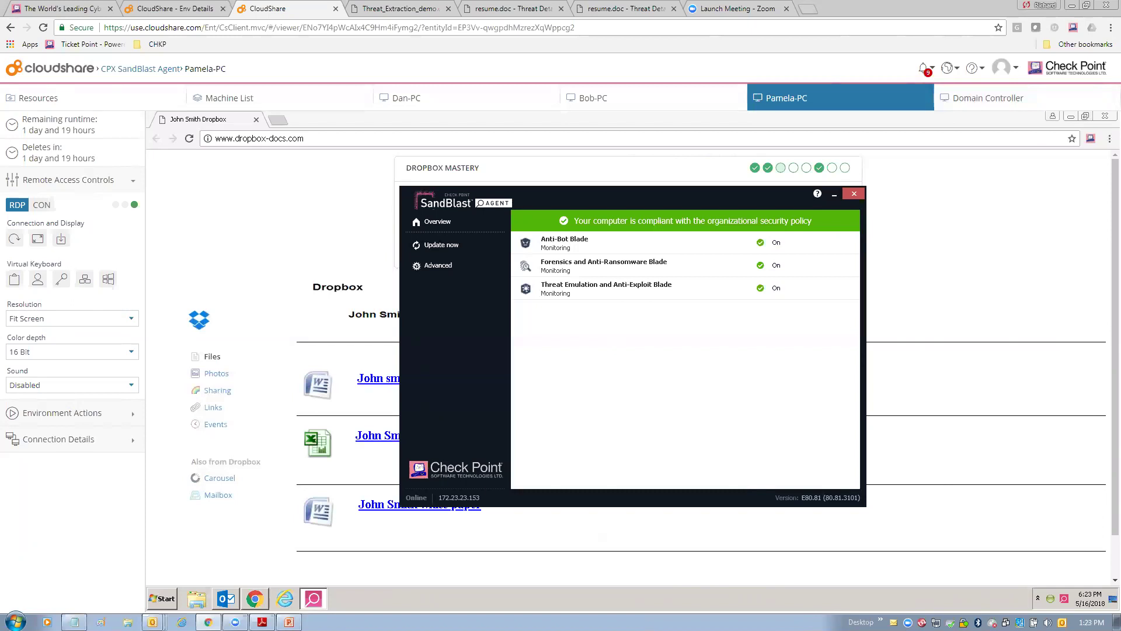
{"action": "right_click", "coordinate": [963, 622]}
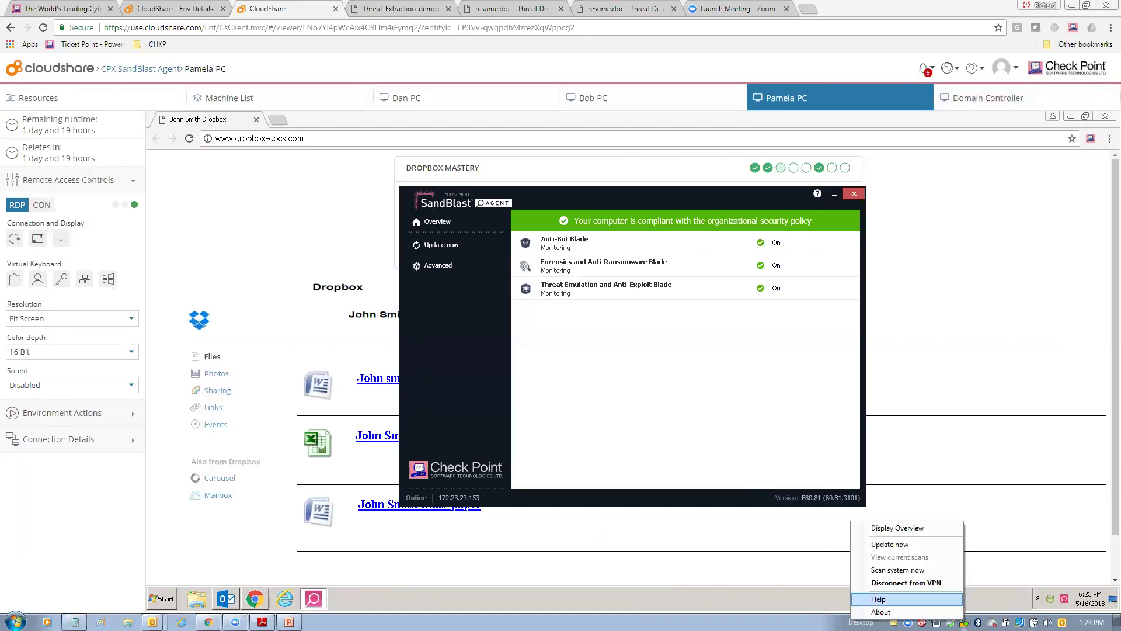
{"action": "left_click", "coordinate": [897, 527]}
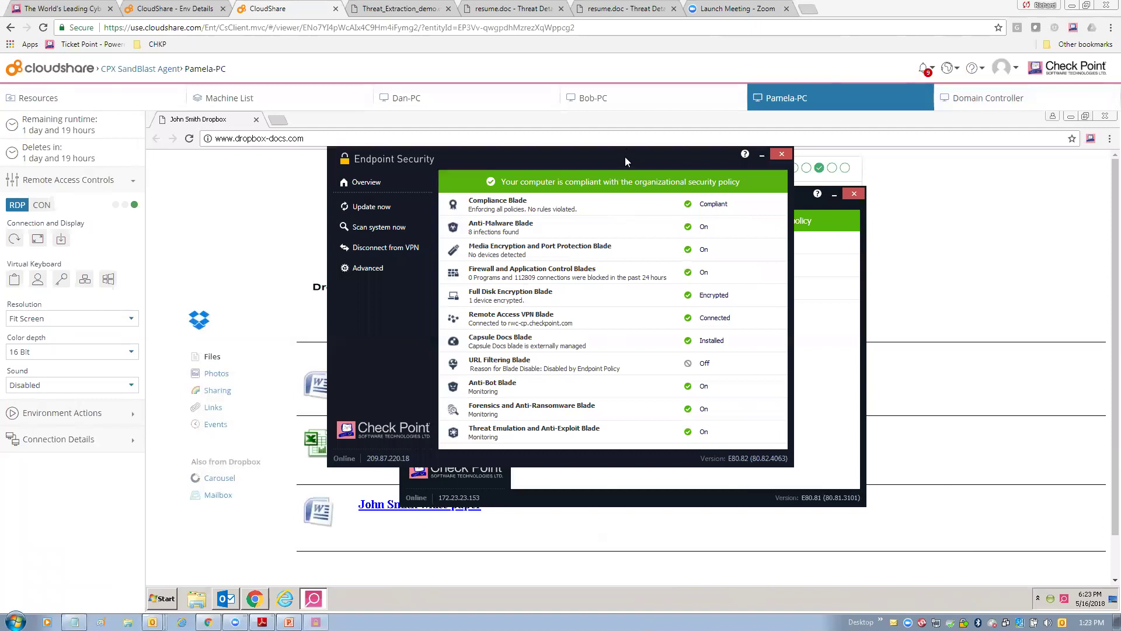
{"action": "left_click_drag", "start_coordinate": [625, 156], "coordinate": [698, 194]}
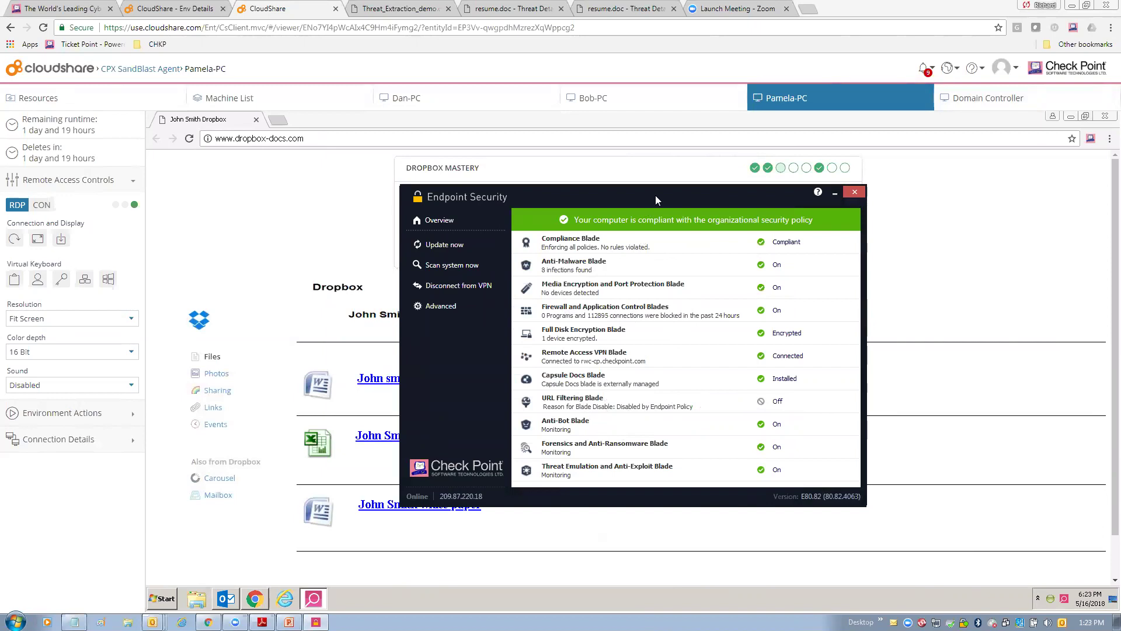
{"action": "left_click_drag", "start_coordinate": [655, 195], "coordinate": [765, 333]}
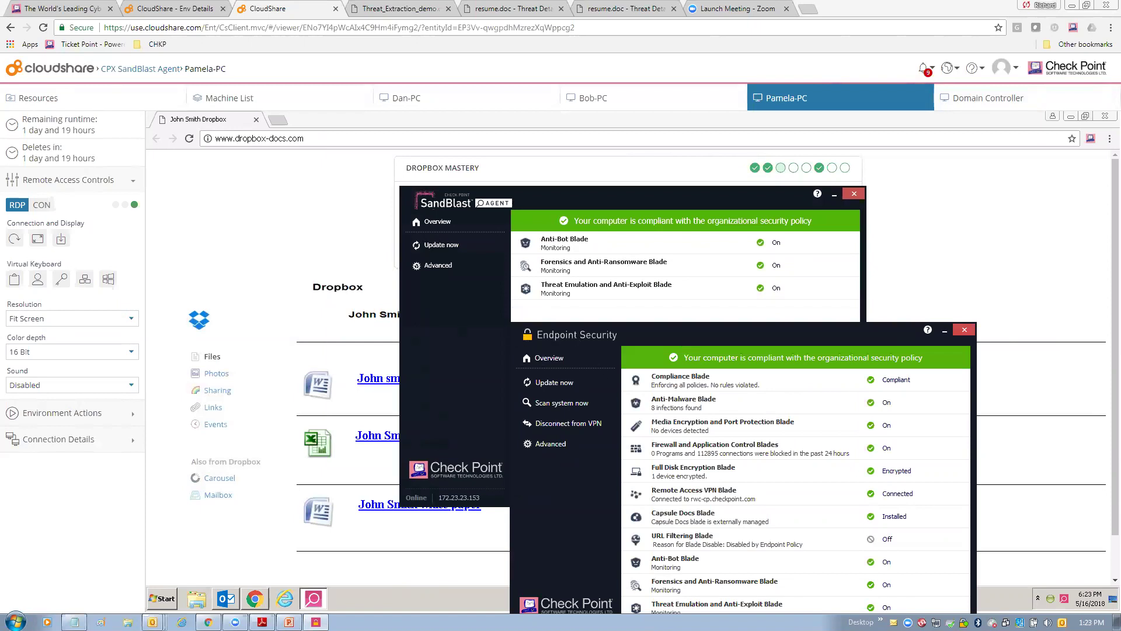
{"action": "left_click", "coordinate": [964, 329]}
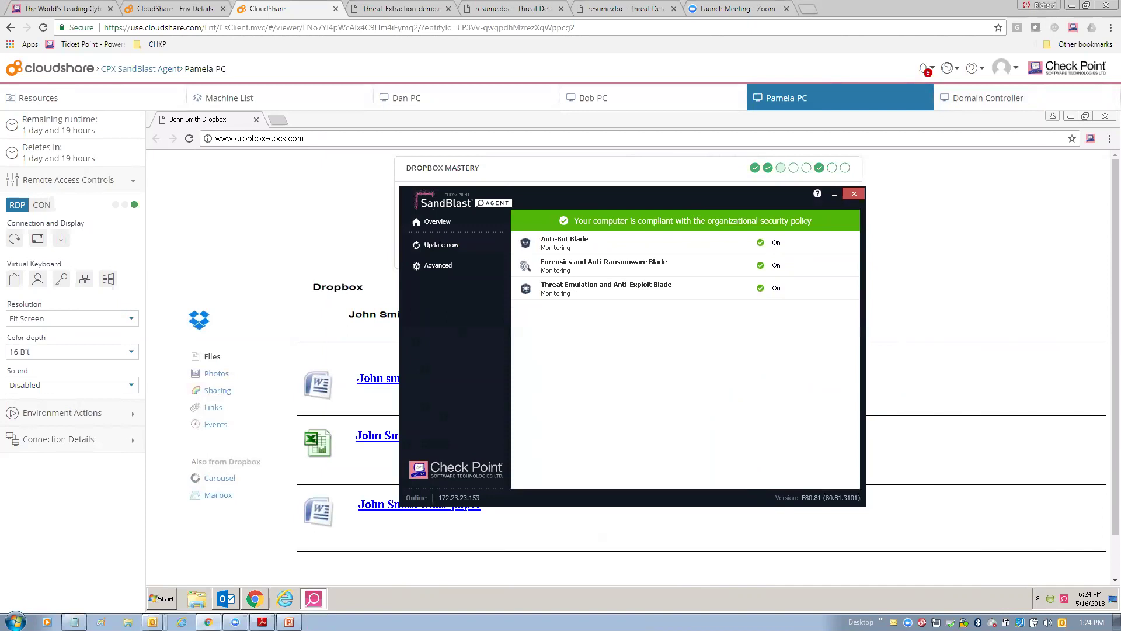
Close the SandBlast overview, try downloading the CV from Dropbox, and dismiss the malicious-file block notice.
{"action": "left_click", "coordinate": [854, 193]}
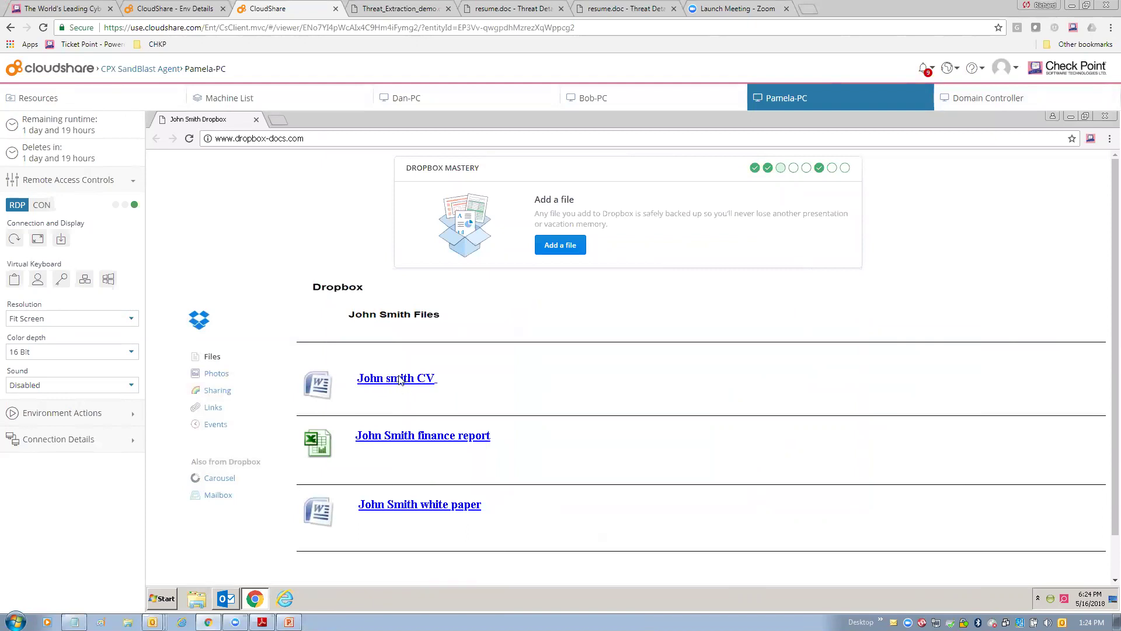
{"action": "left_click", "coordinate": [400, 381]}
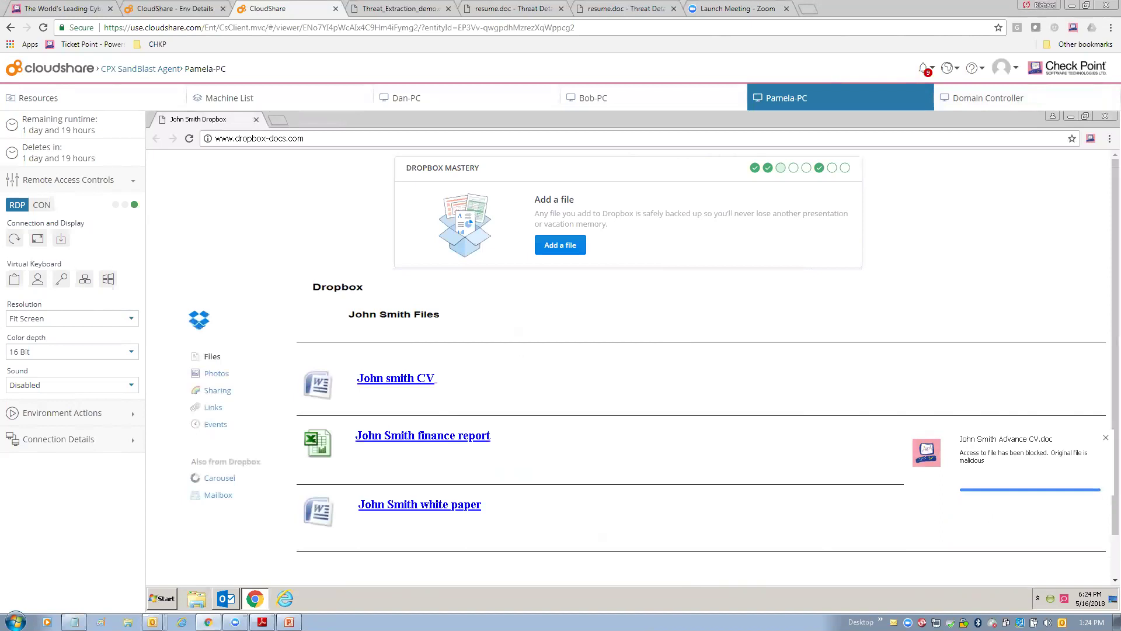
{"action": "left_click", "coordinate": [1105, 438]}
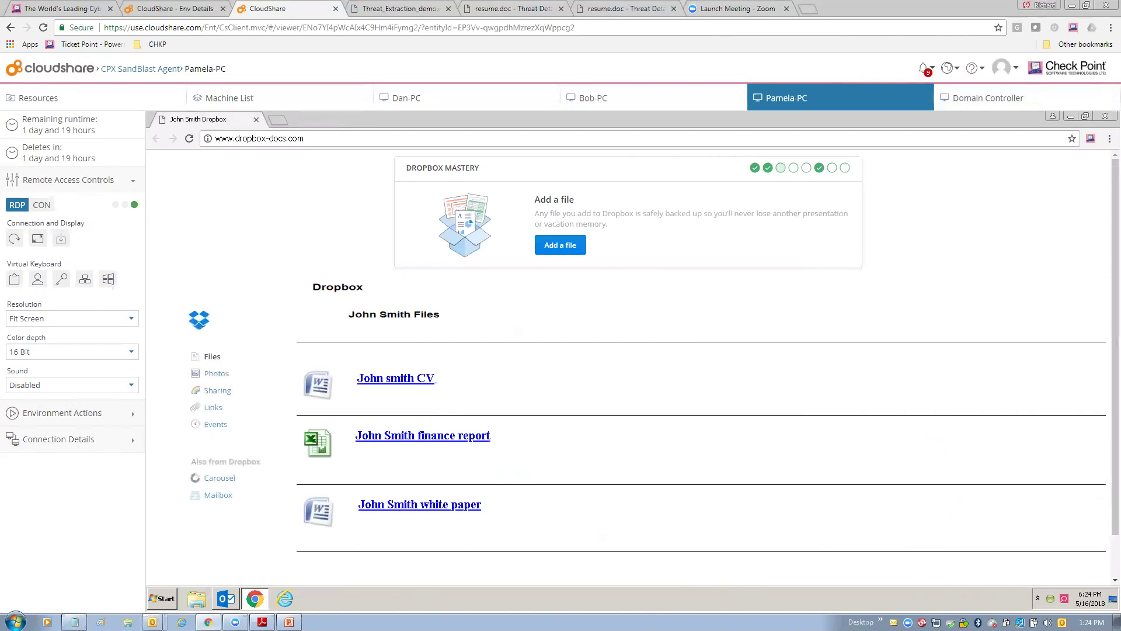
Download macro_and_link.xlsm and the white paper, which arrives converted as demo.cleaned.docx.pdf.
{"action": "left_click", "coordinate": [423, 435]}
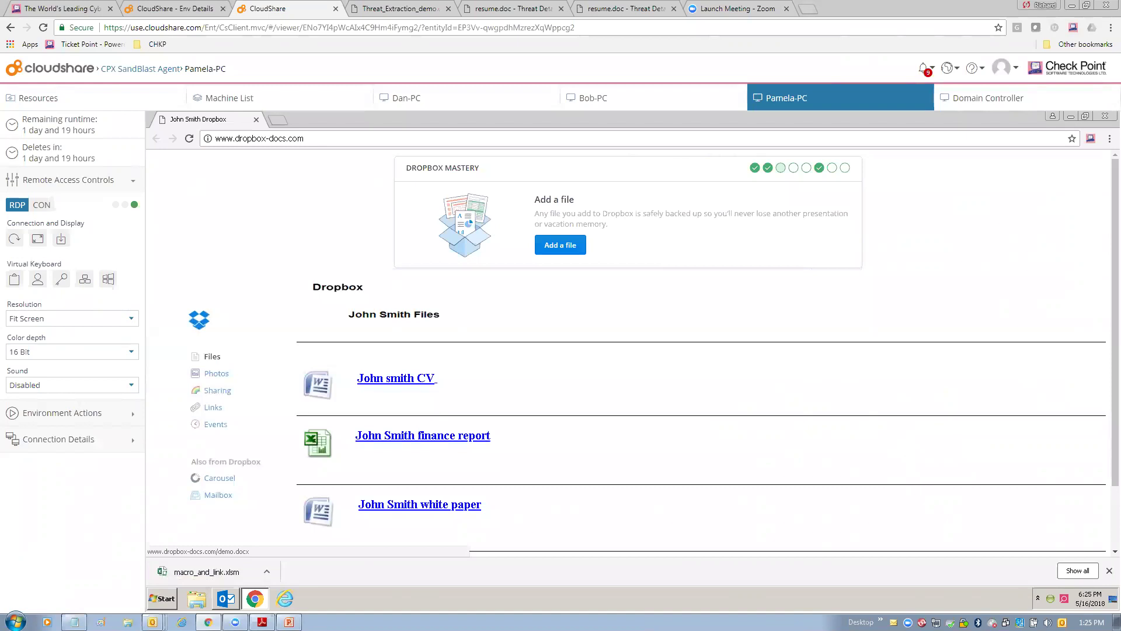
{"action": "left_click", "coordinate": [419, 504]}
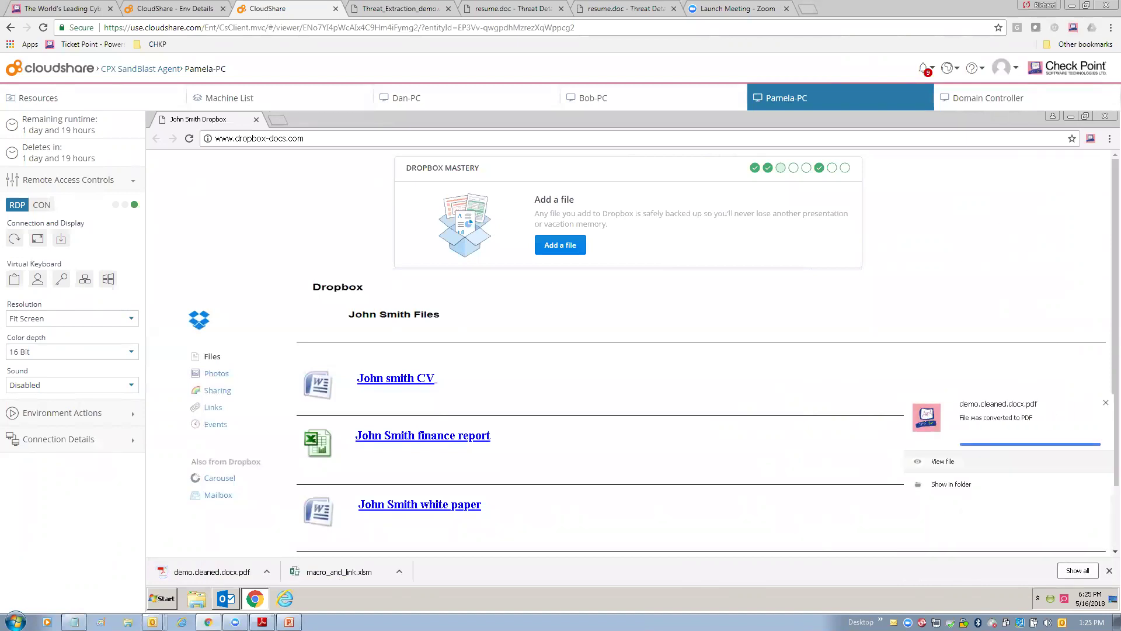
View demo.cleaned.docx.pdf in Chrome and show the SandBlast extension's file-event list.
{"action": "left_click", "coordinate": [942, 462]}
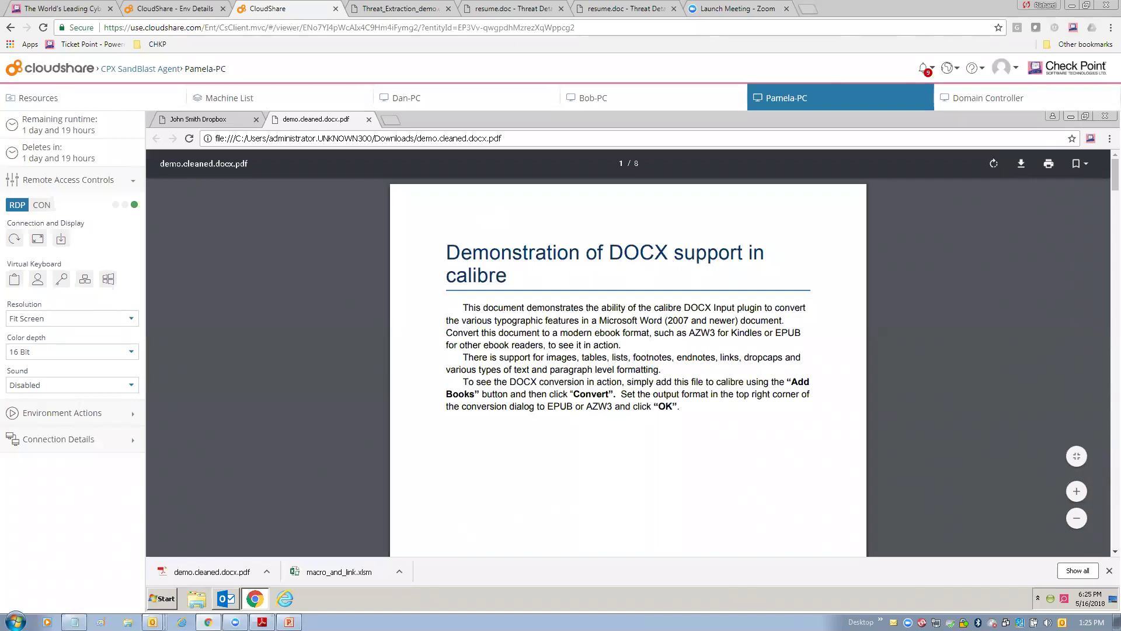
{"action": "key", "text": "super+d"}
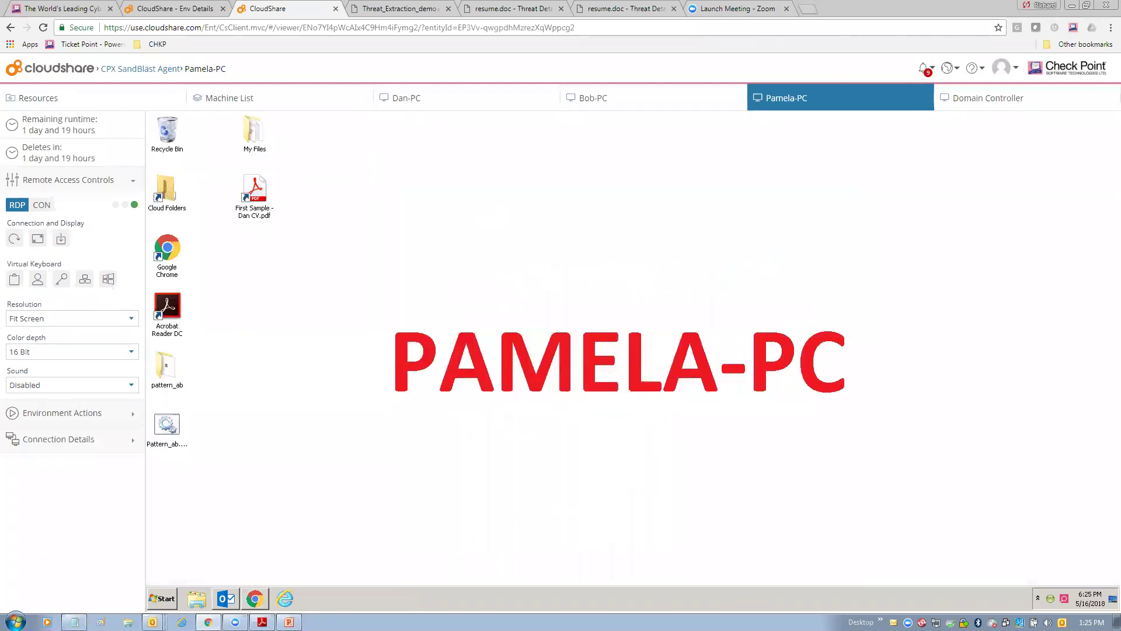
{"action": "left_click", "coordinate": [255, 599]}
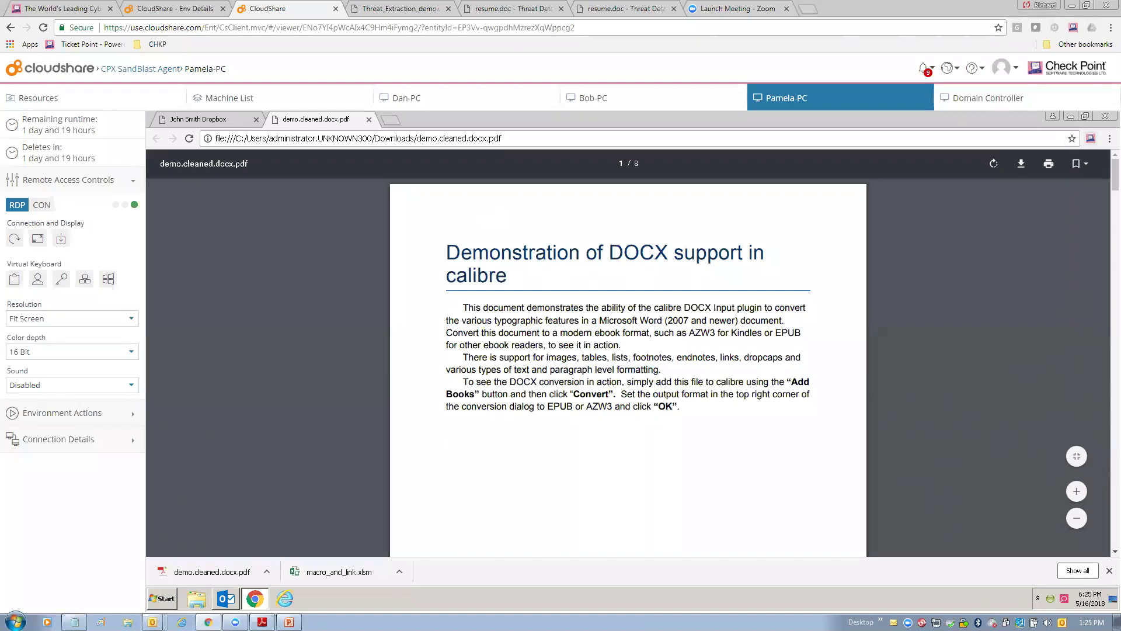
{"action": "left_click", "coordinate": [1090, 138]}
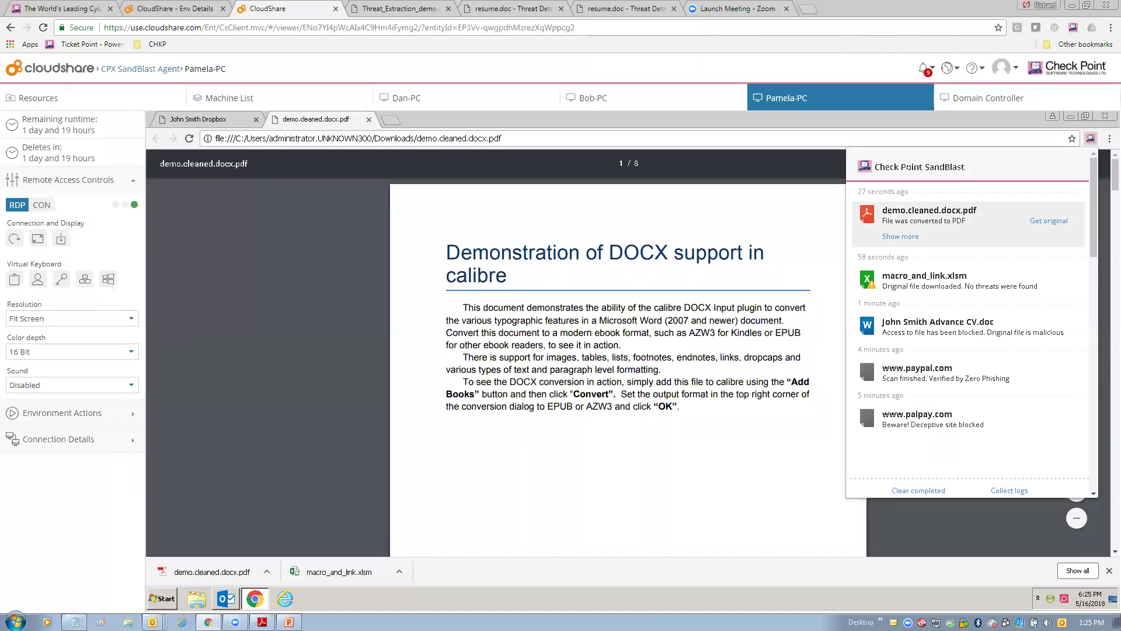
Retrieve the original demo.docx for demo.cleaned.docx.pdf from the SandBlast extension.
{"action": "left_click", "coordinate": [1048, 220]}
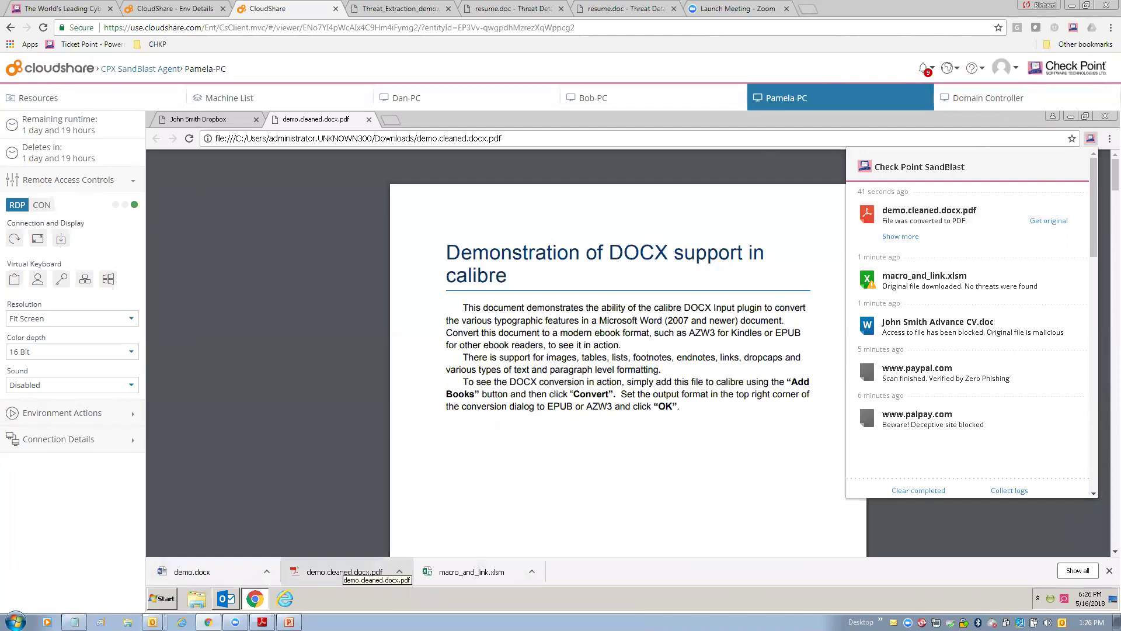
Open demo.docx editable in Word, close Word and Chrome, and switch to the next demo machine.
{"action": "left_click", "coordinate": [187, 572]}
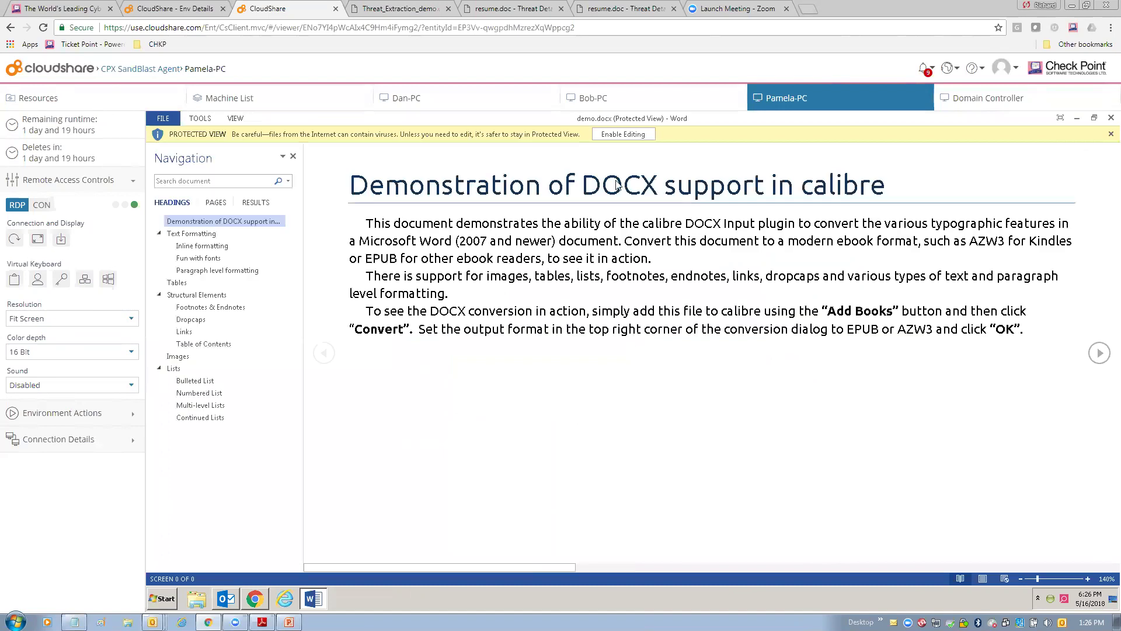
{"action": "left_click", "coordinate": [622, 134]}
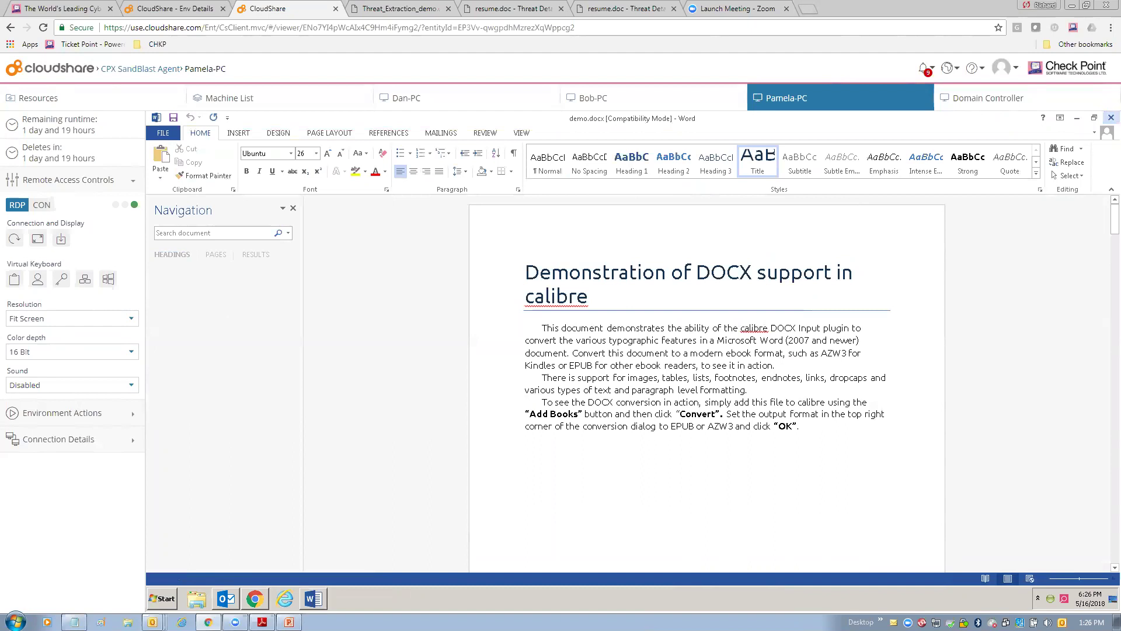
{"action": "left_click", "coordinate": [1111, 117]}
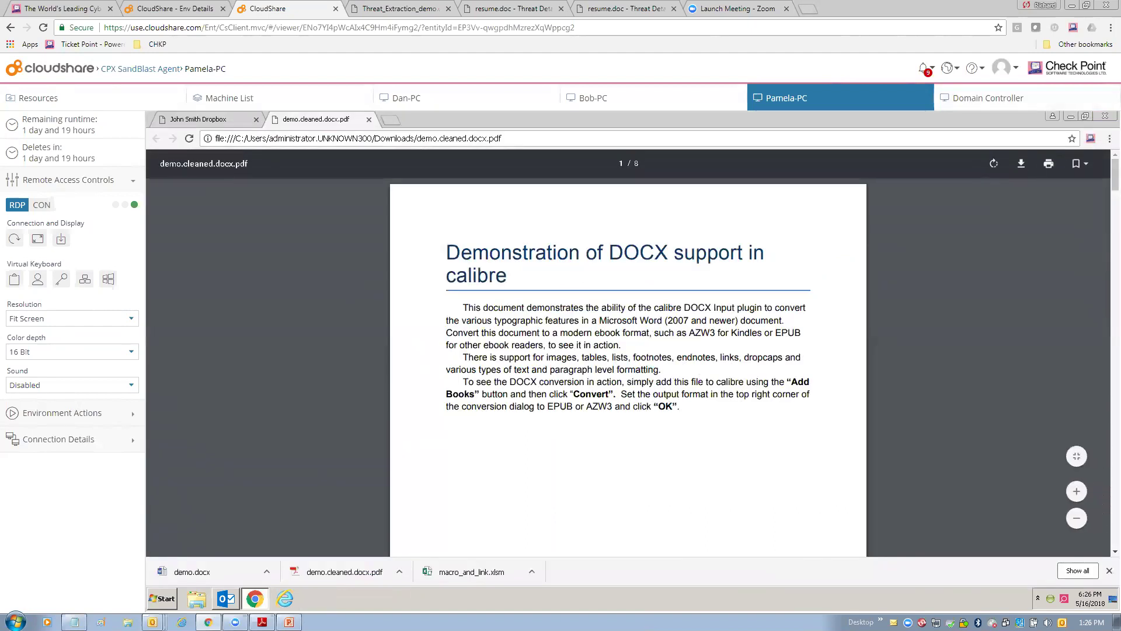
{"action": "left_click", "coordinate": [1104, 116]}
{"action": "left_click", "coordinate": [640, 98]}
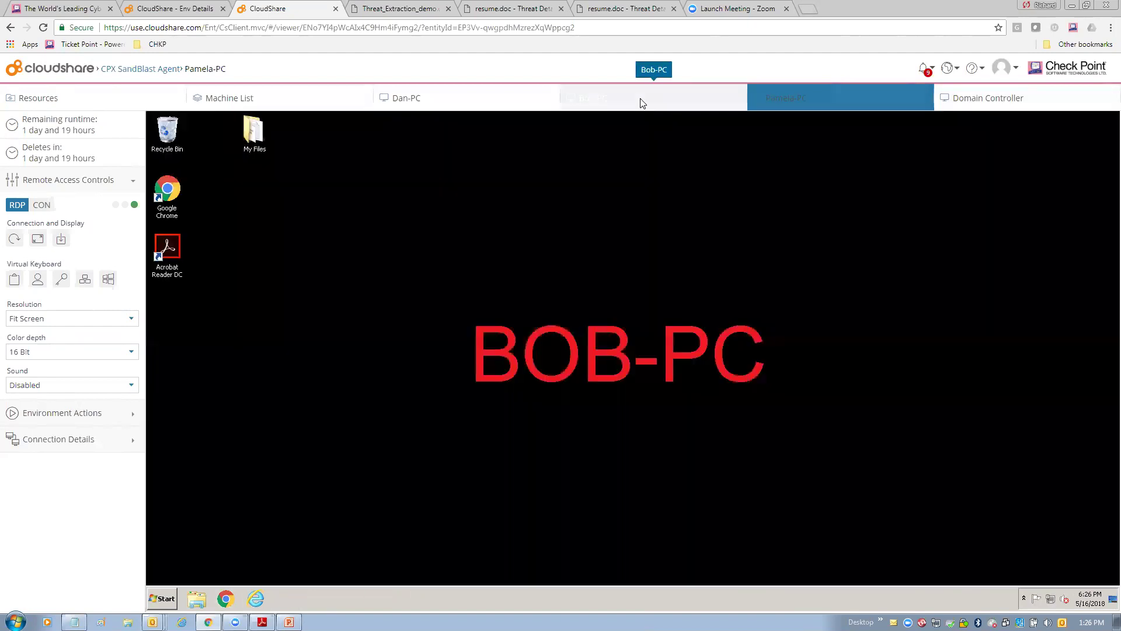
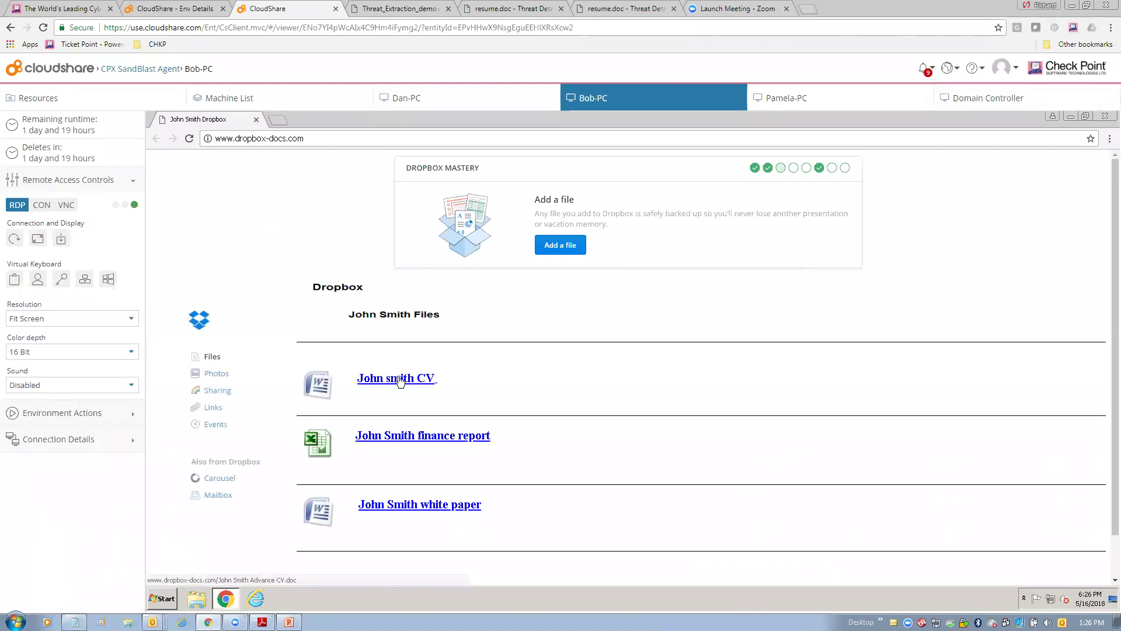
Download and open the CV .doc in Word, dismiss the CryptoLocker ransom window, then close Word.
{"action": "left_click", "coordinate": [395, 380]}
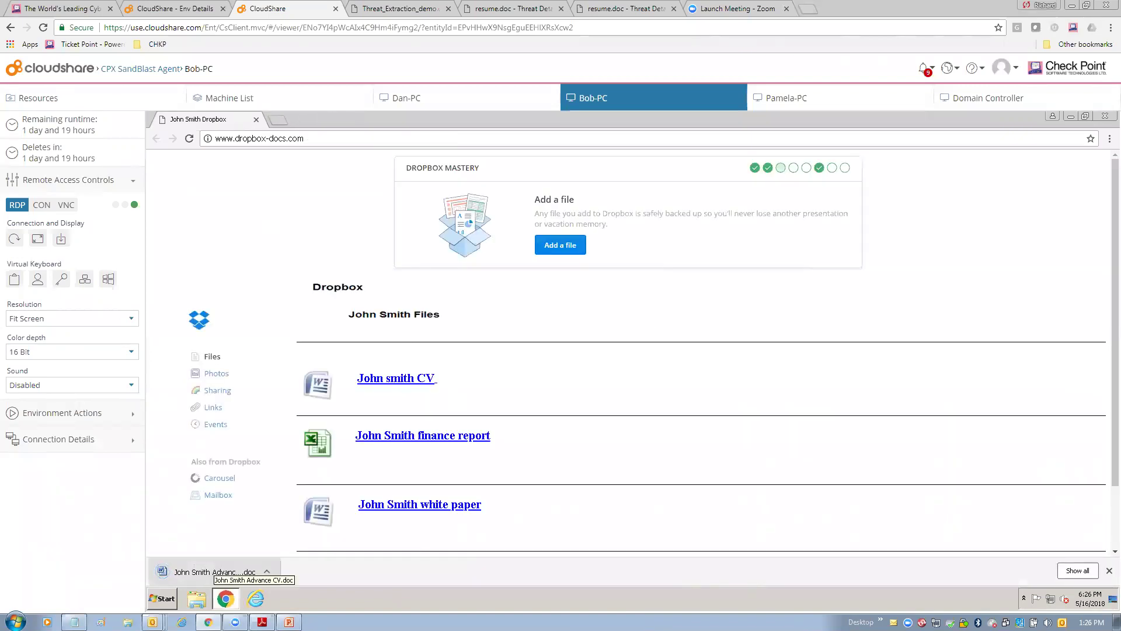
{"action": "left_click", "coordinate": [208, 572]}
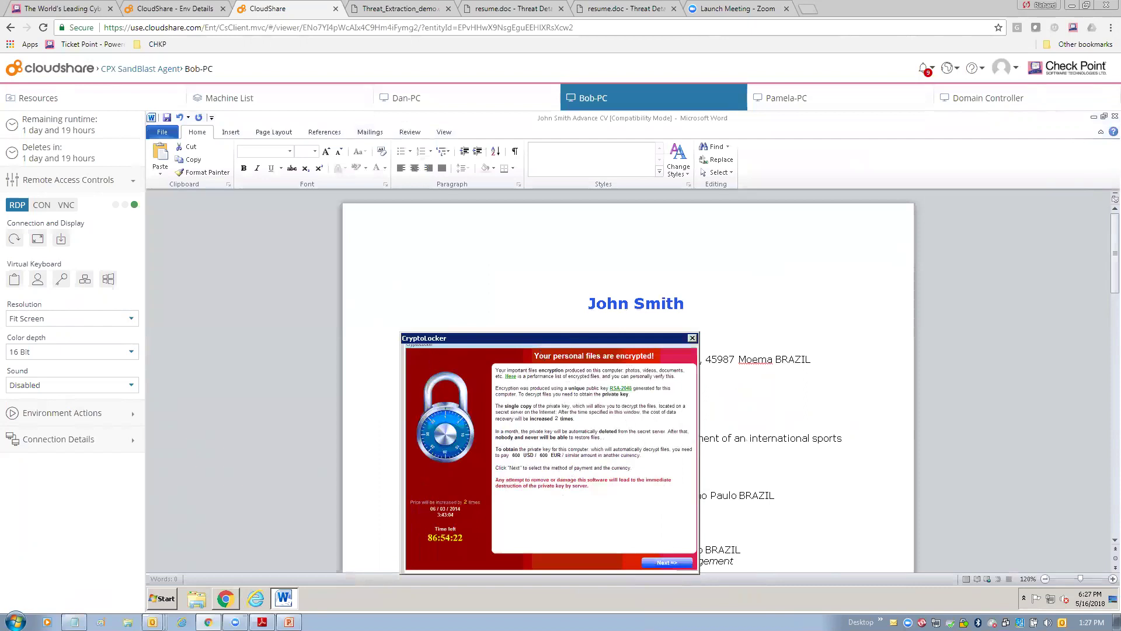
{"action": "left_click", "coordinate": [692, 338]}
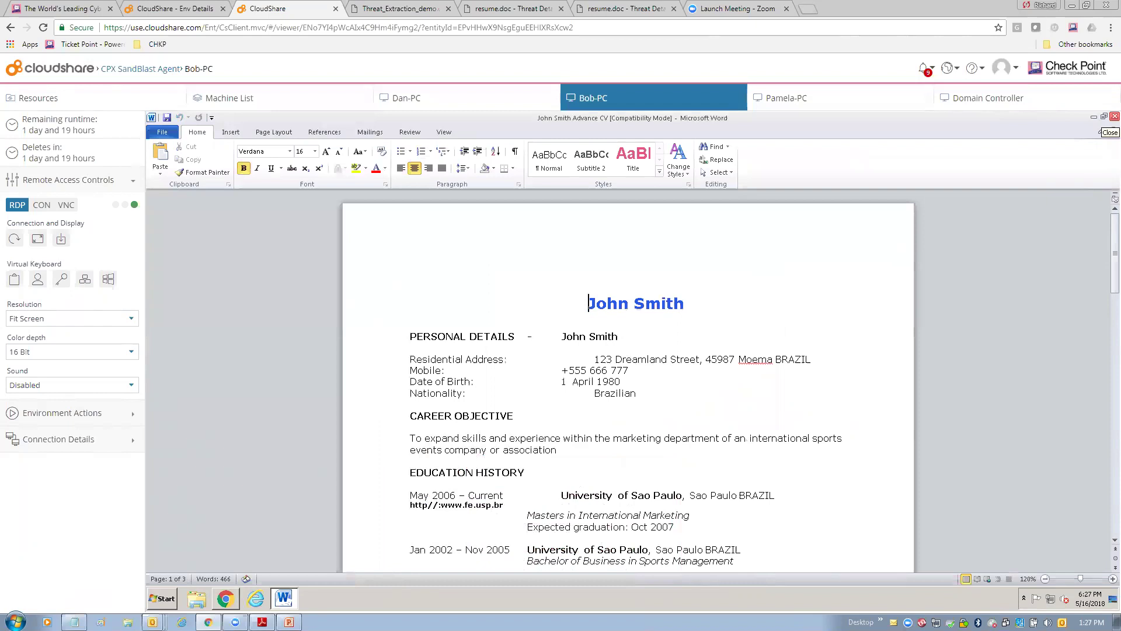
{"action": "left_click", "coordinate": [1115, 116]}
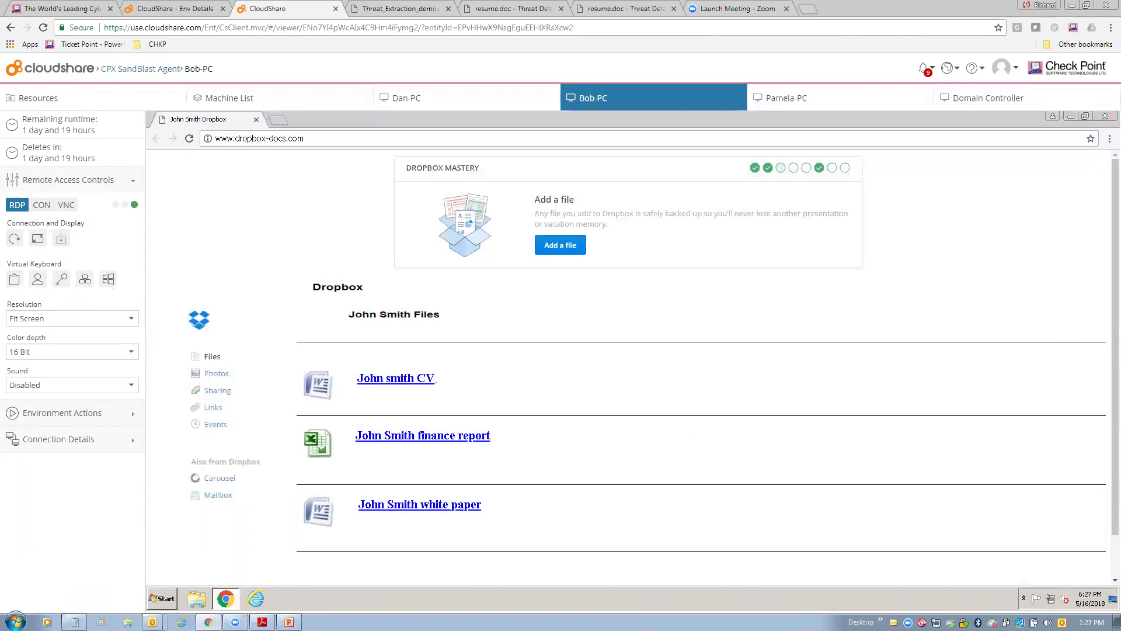
Close Chrome, then refresh the SmartConsole SandBlast Agent Overview on the Domain Controller to show 1 prevented attack, and minimise it.
{"action": "left_click", "coordinate": [1104, 116]}
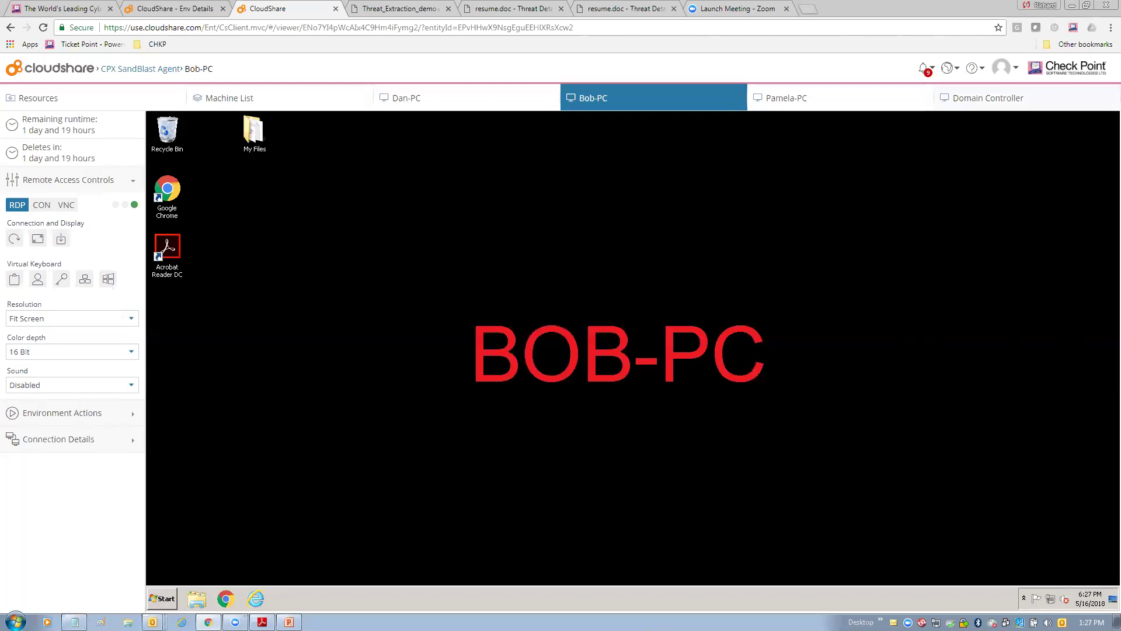
{"action": "left_click", "coordinate": [993, 98]}
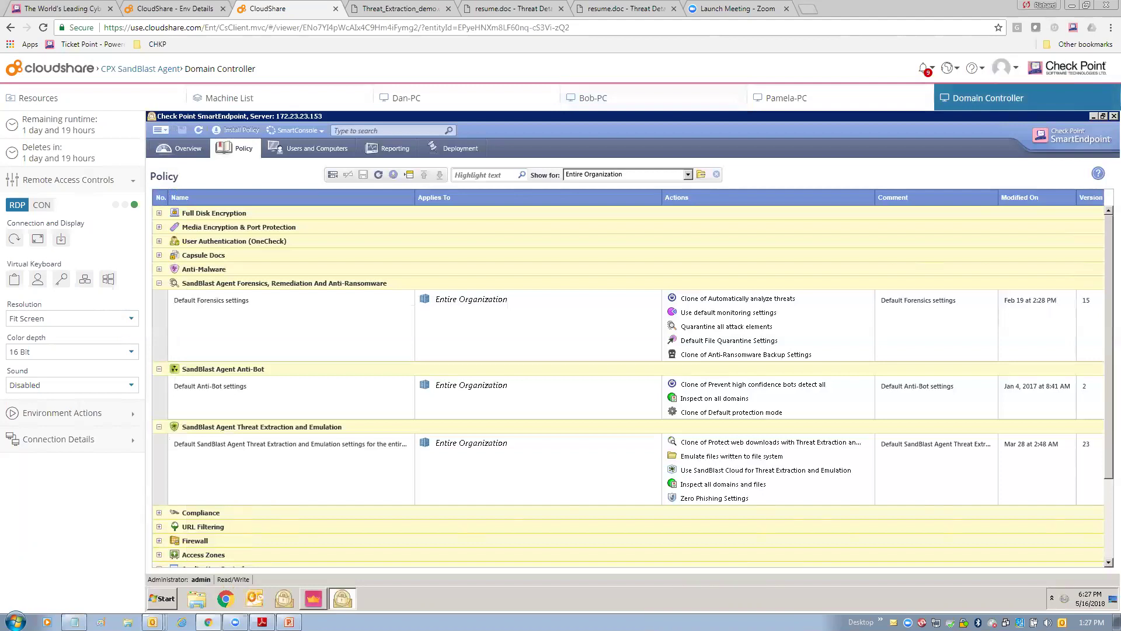
{"action": "key", "text": "alt+Tab"}
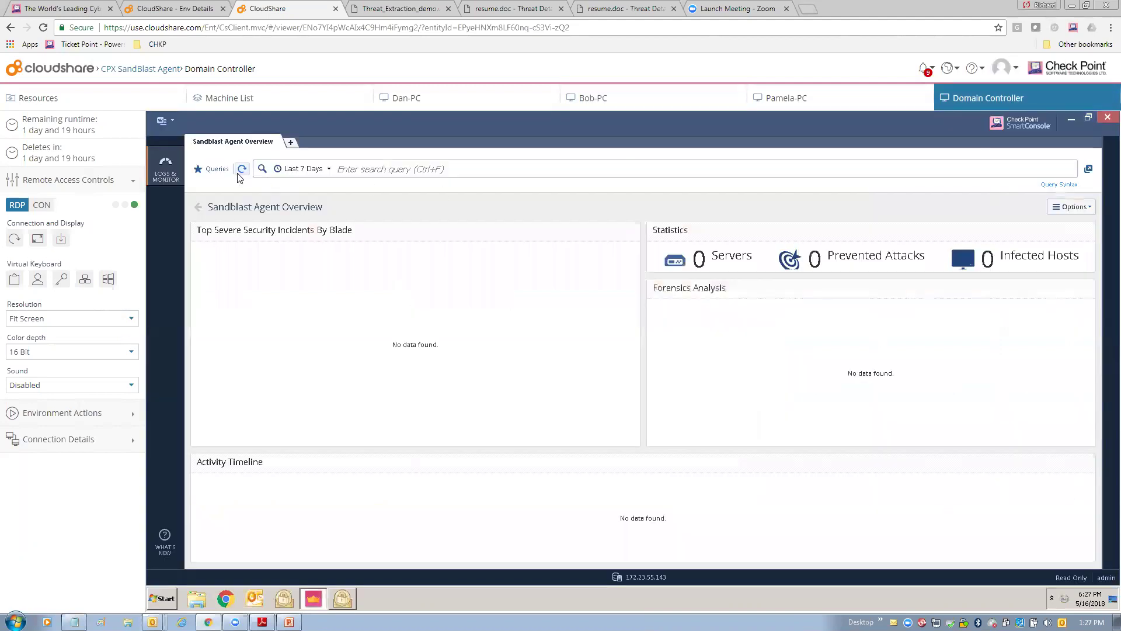
{"action": "left_click", "coordinate": [240, 171]}
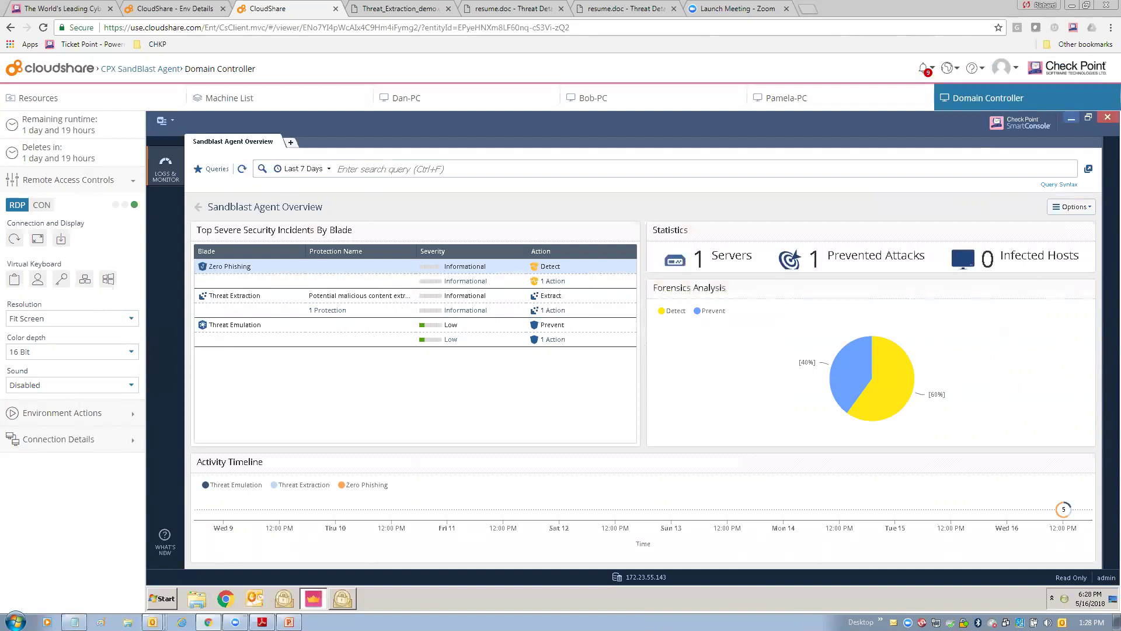
{"action": "left_click", "coordinate": [1071, 118]}
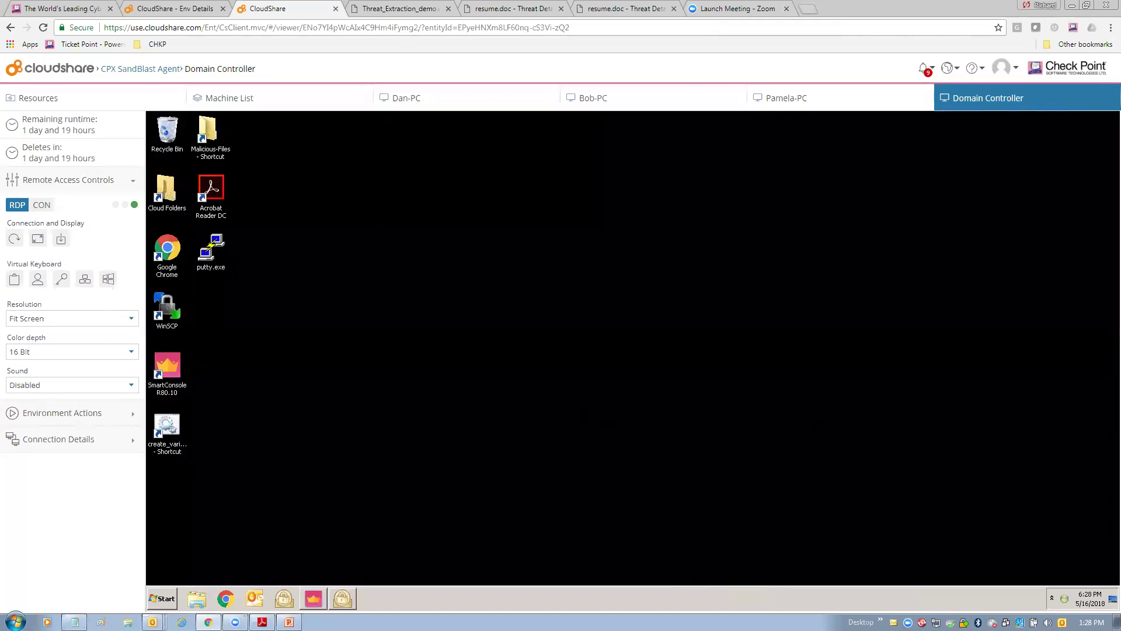
Show the Tonic window from its tray icon and move it to the centre, listing Jim and Pamela online.
{"action": "right_click", "coordinate": [1064, 599]}
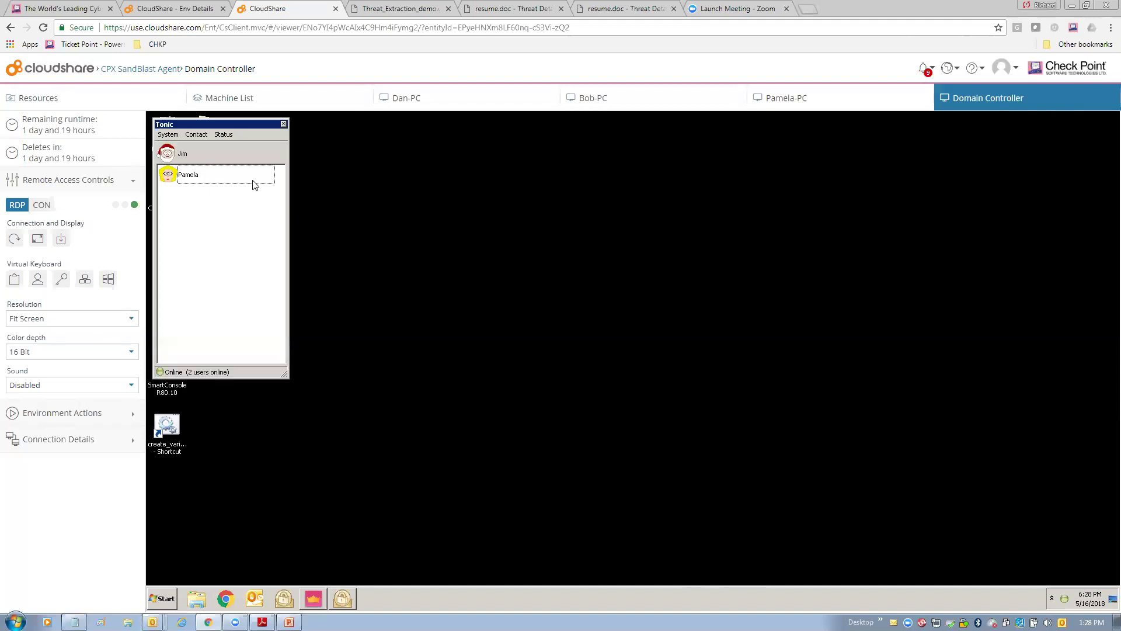
{"action": "left_click_drag", "start_coordinate": [245, 130], "coordinate": [421, 154]}
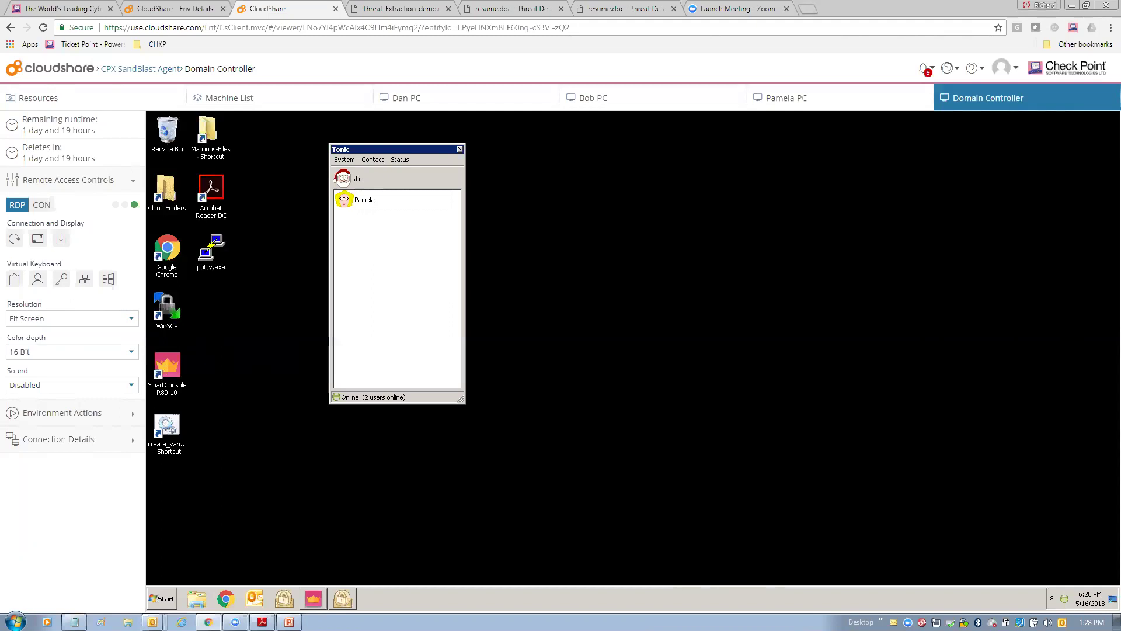
Run the create_variant script, move Tonic aside, and focus the Command Prompt listing C:\Malicious-Files.
{"action": "double_click", "coordinate": [171, 428]}
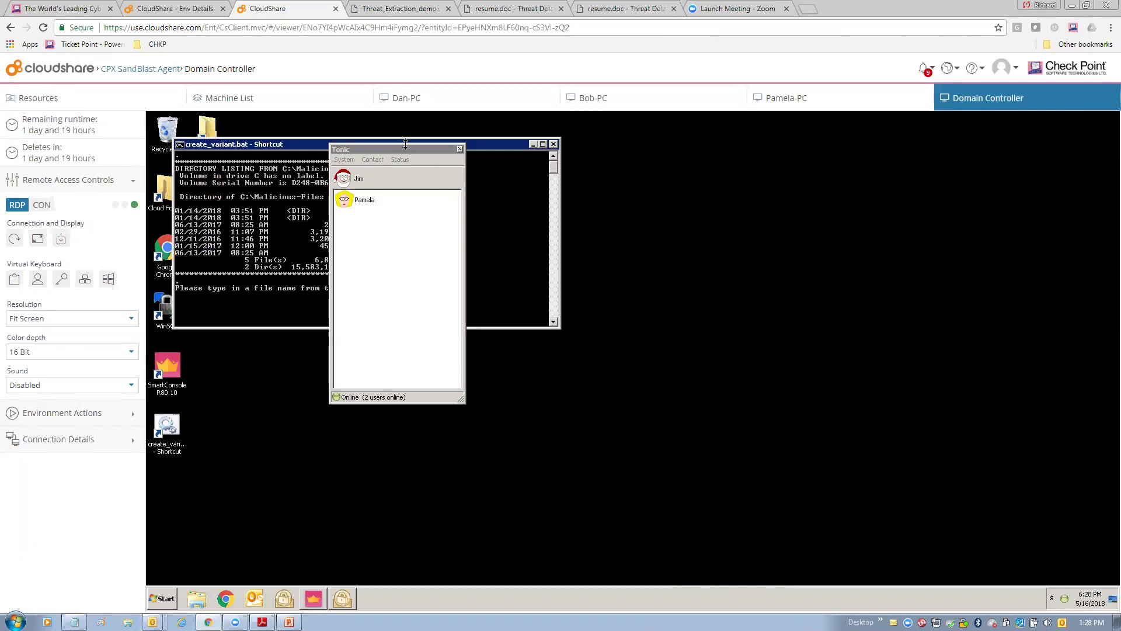
{"action": "left_click_drag", "start_coordinate": [406, 146], "coordinate": [820, 200]}
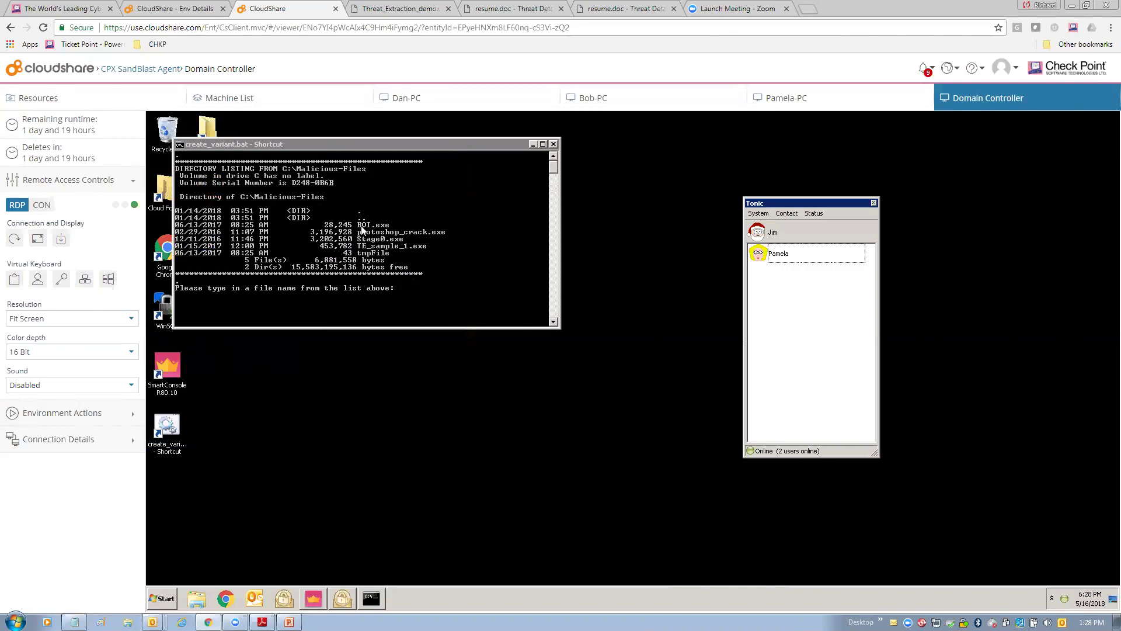
{"action": "left_click", "coordinate": [410, 290]}
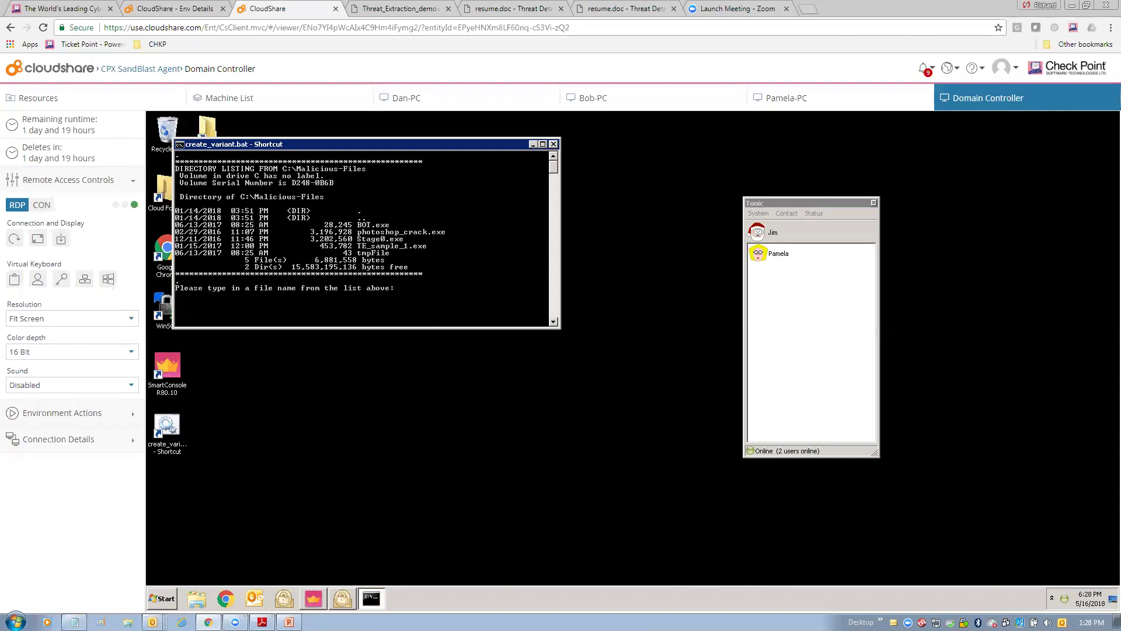
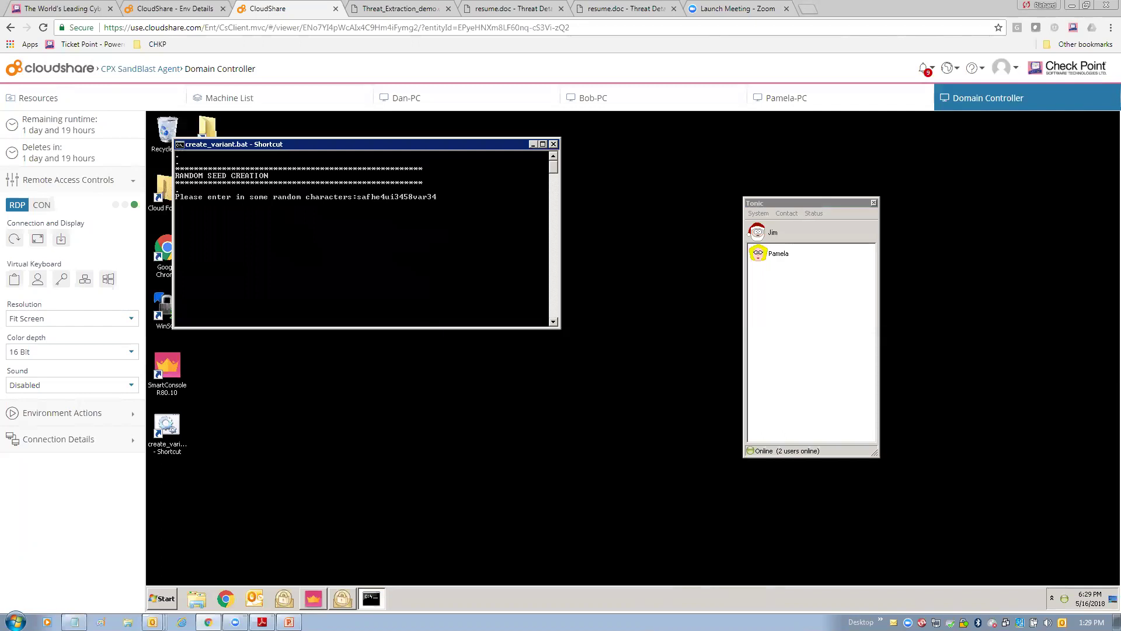
Enter the random seed 'safhe4ui3458var34000' to generate a new BOT.exe variant.
{"action": "type", "text": "34000"}
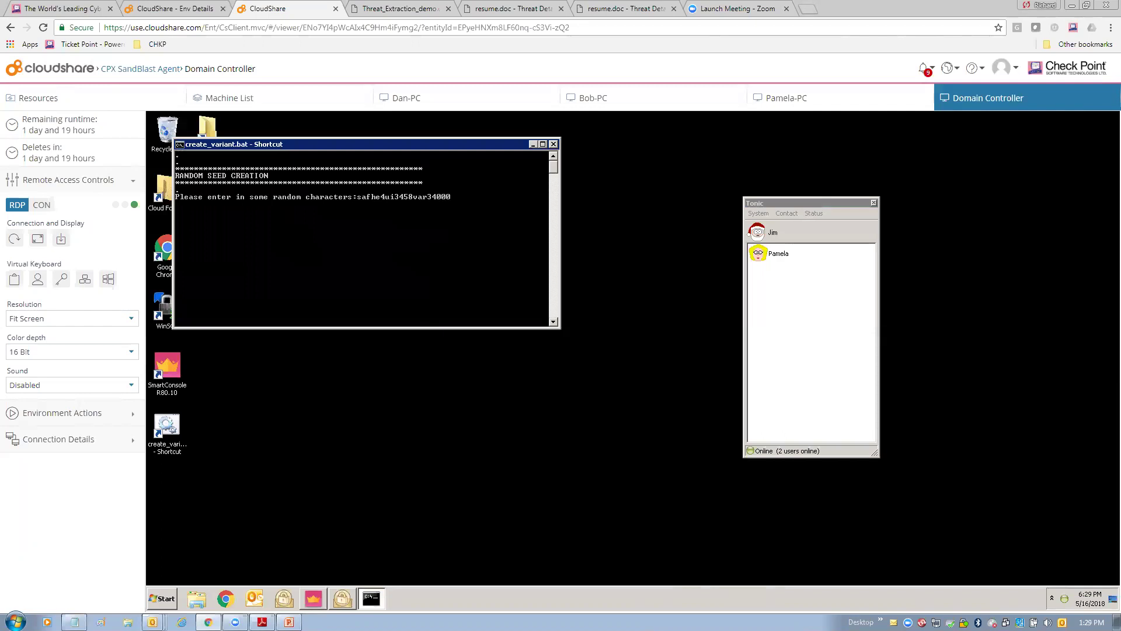
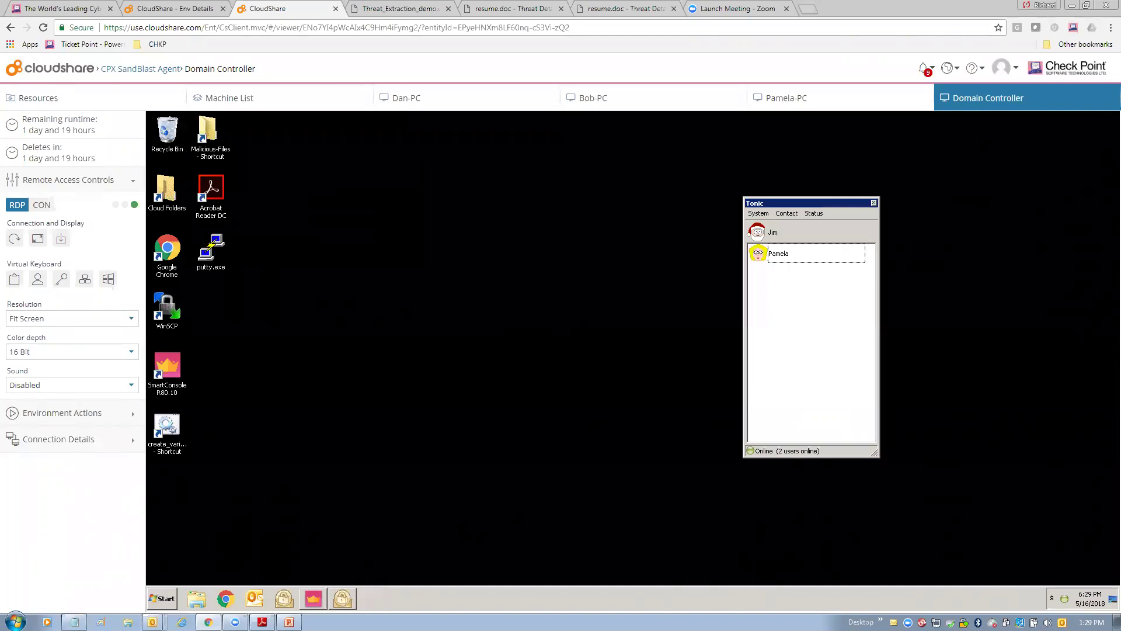
Send BOT.exe from the desktop's Malicious-Files folder to the contact as a file transfer.
{"action": "right_click", "coordinate": [758, 253]}
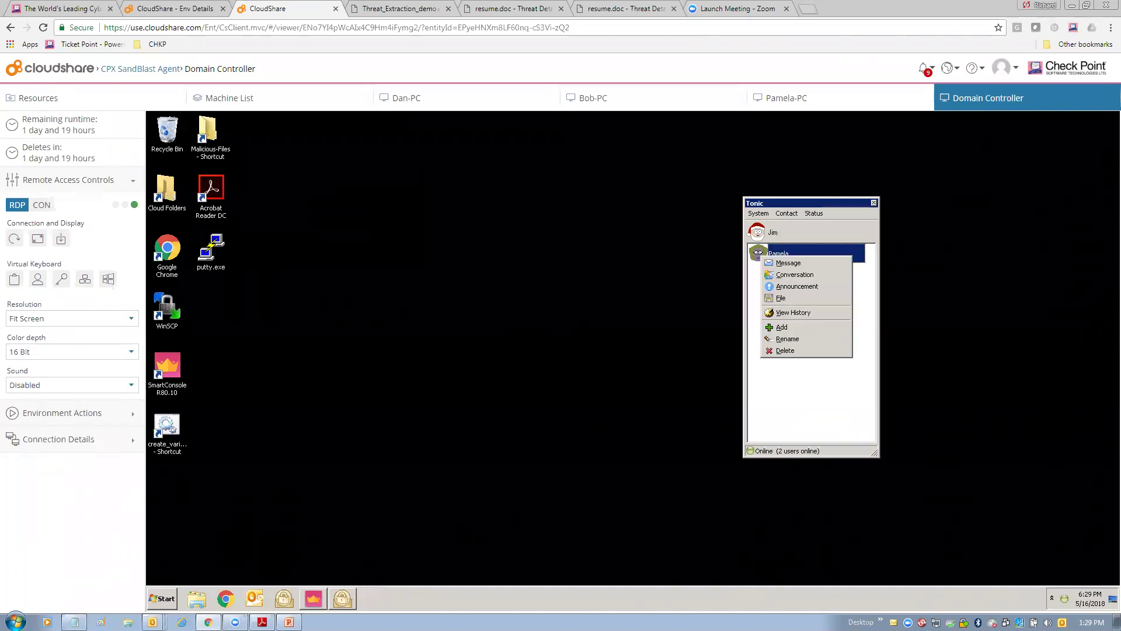
{"action": "left_click", "coordinate": [782, 298]}
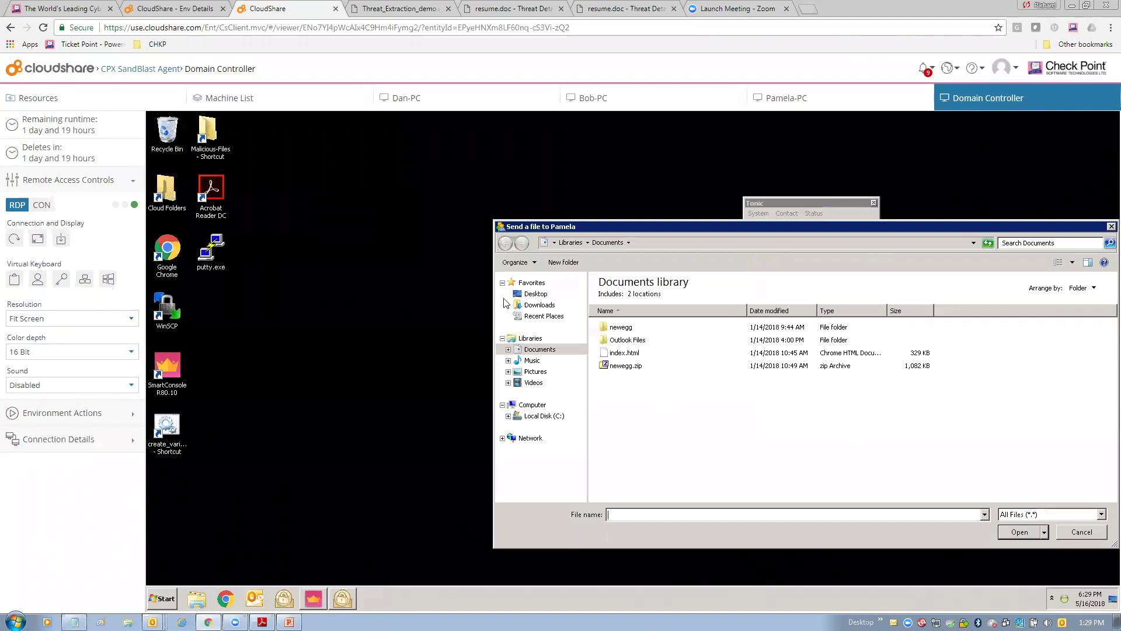
{"action": "left_click", "coordinate": [534, 293]}
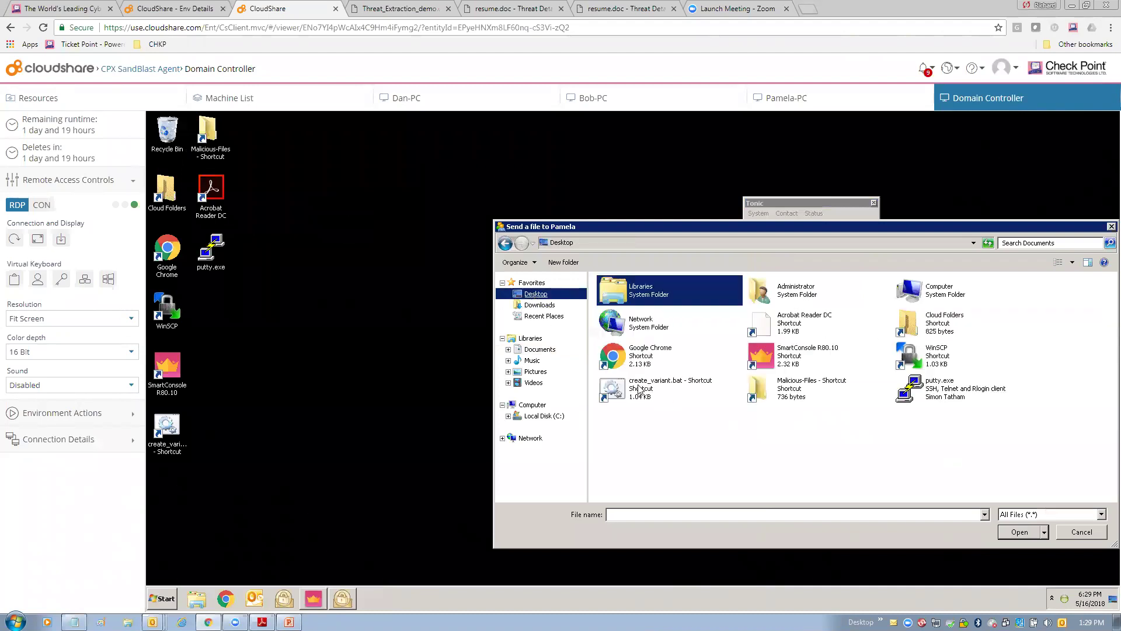
{"action": "double_click", "coordinate": [760, 385]}
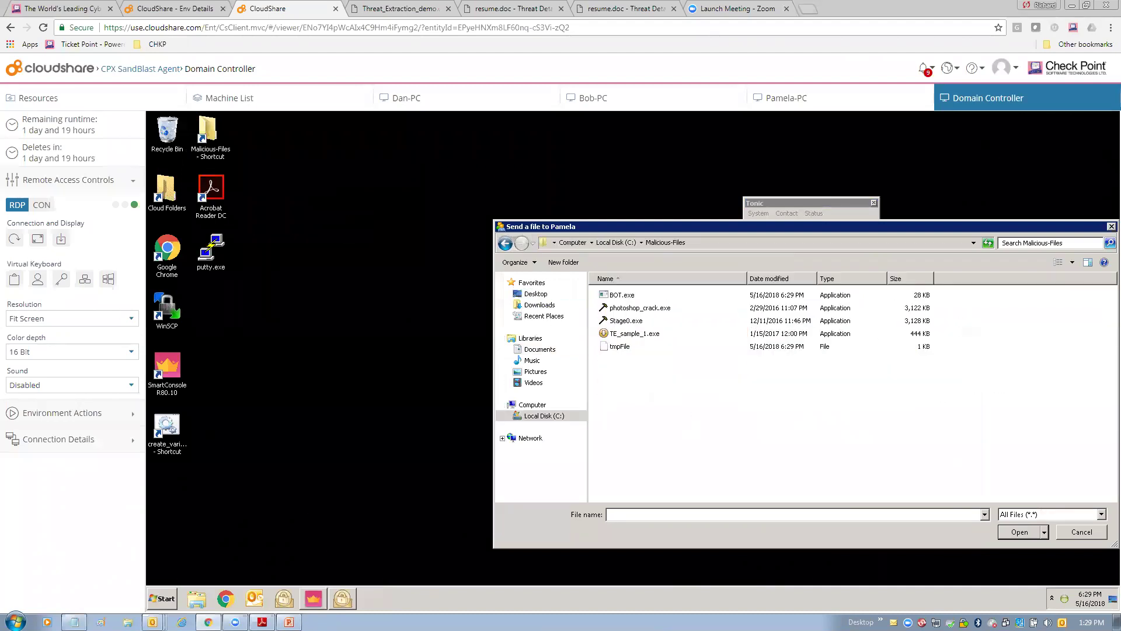
{"action": "double_click", "coordinate": [620, 296]}
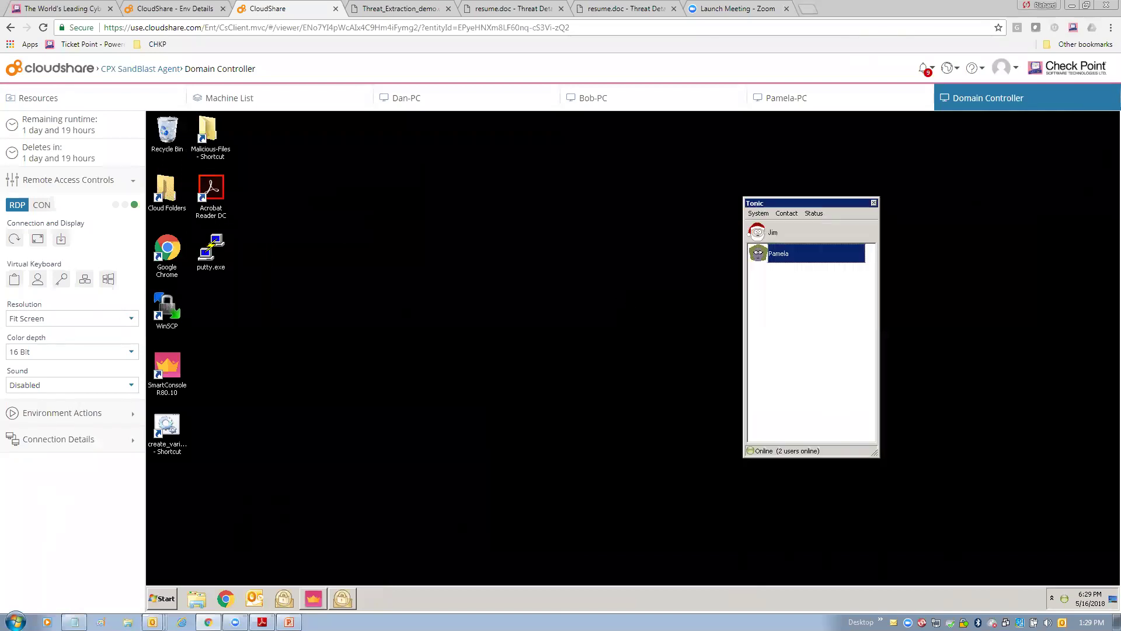
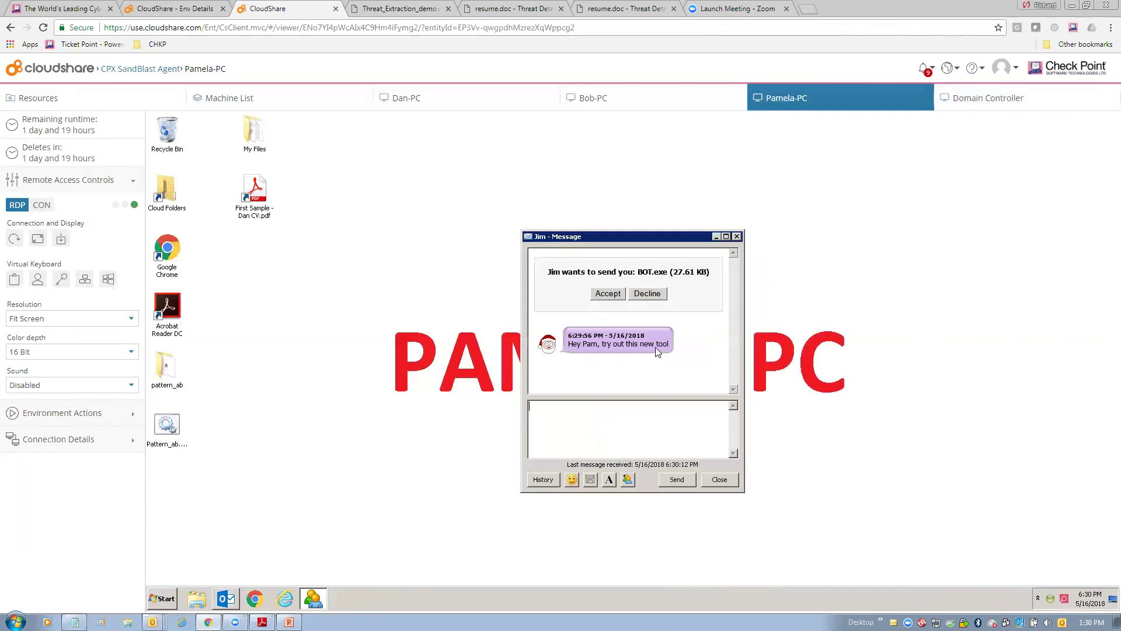
Accept the incoming BOT.exe file transfer in the chat message window.
{"action": "left_click", "coordinate": [599, 294]}
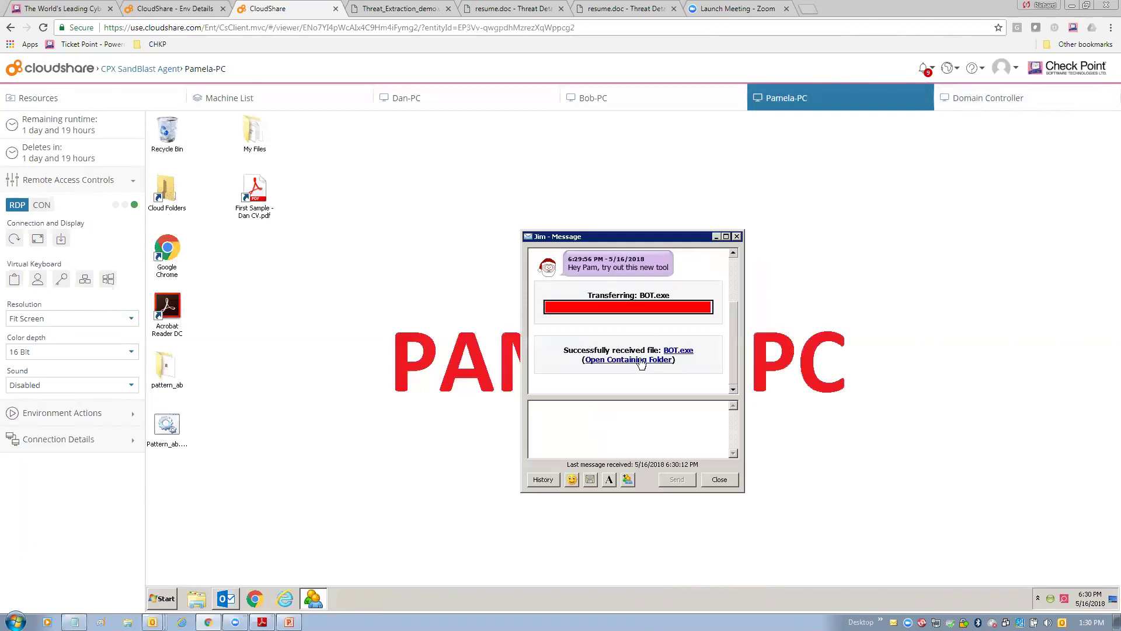
Open the folder holding the received BOT.exe from Tonic and select the file.
{"action": "left_click", "coordinate": [641, 360]}
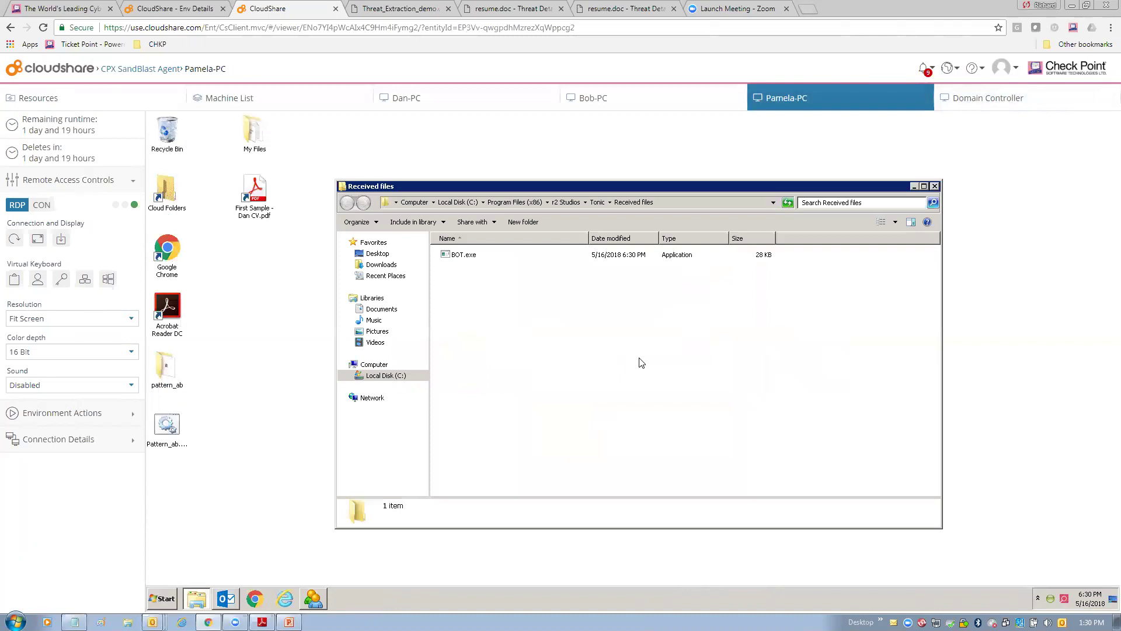
{"action": "left_click", "coordinate": [457, 259]}
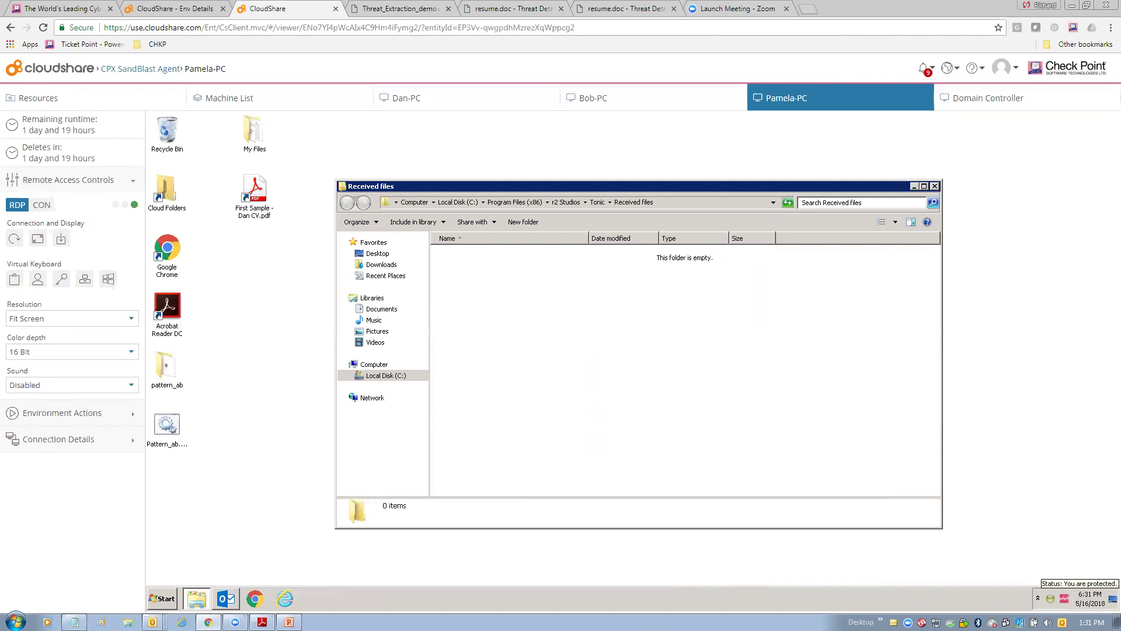
From the tray icon's overview, open the Forensics blade and the Anti-Bot incident's forensic report.
{"action": "right_click", "coordinate": [1063, 598]}
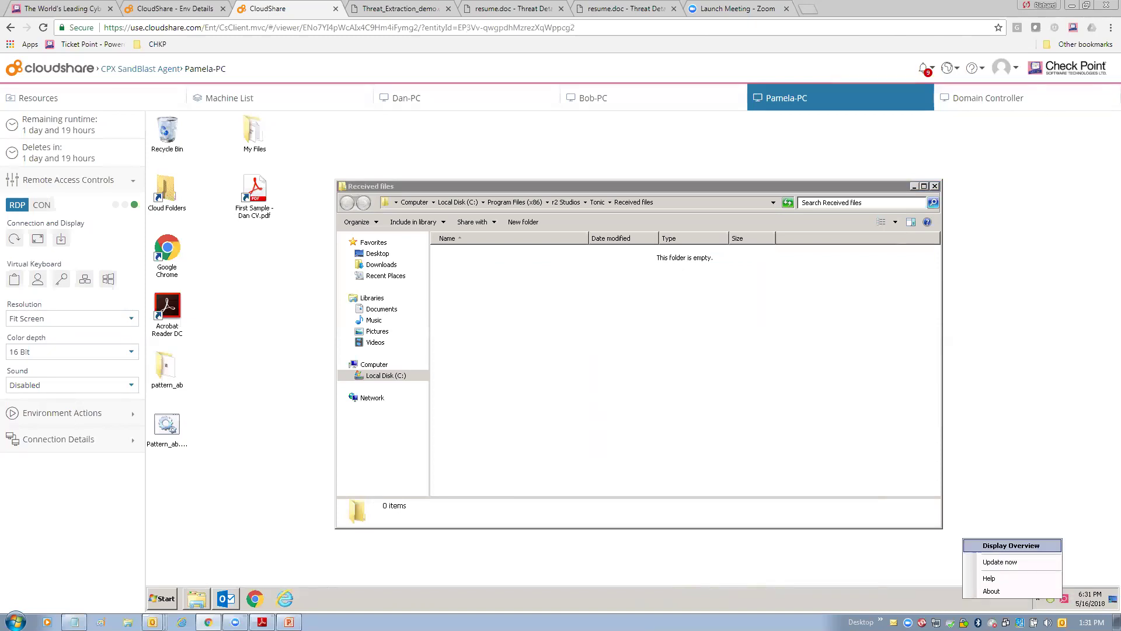
{"action": "left_click", "coordinate": [1011, 545]}
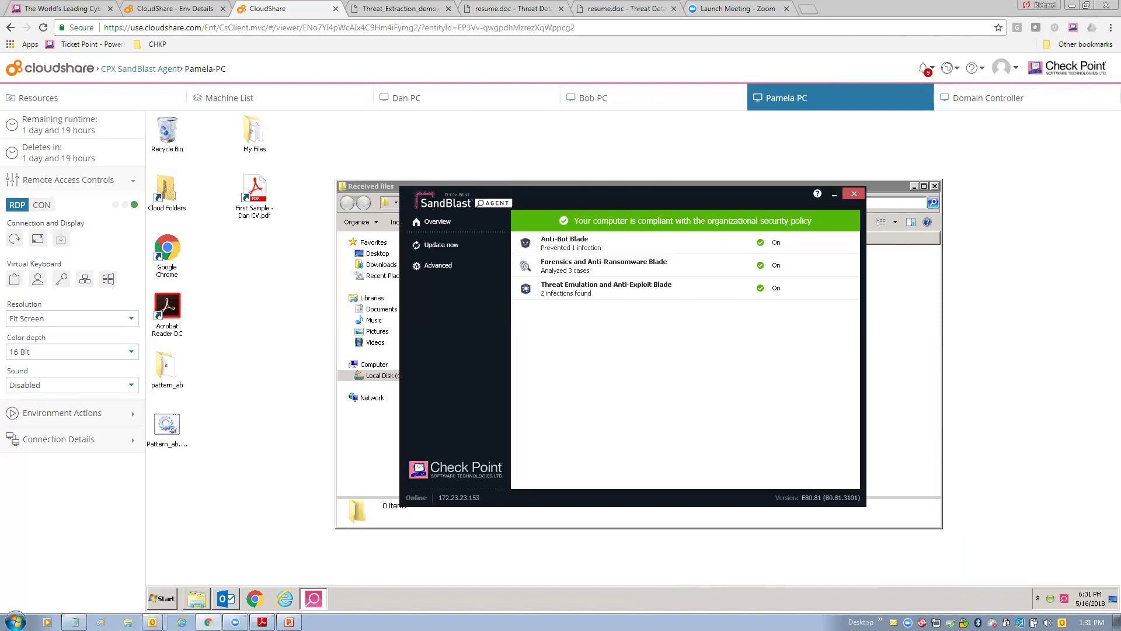
{"action": "left_click", "coordinate": [609, 275]}
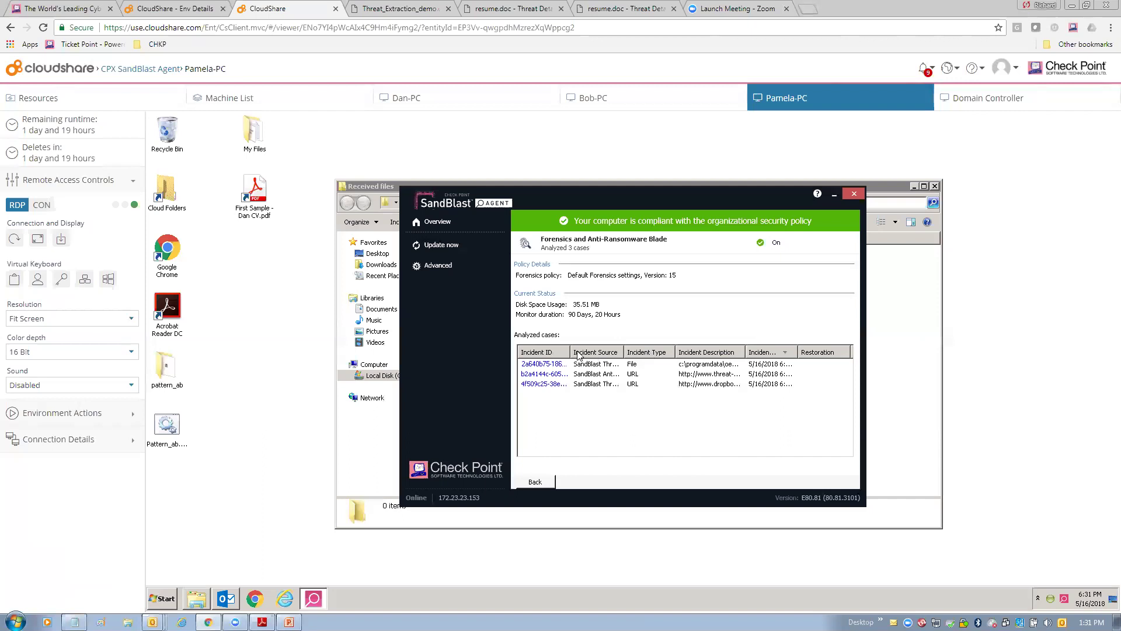
{"action": "left_click_drag", "start_coordinate": [570, 351], "coordinate": [704, 351]}
{"action": "double_click", "coordinate": [560, 374]}
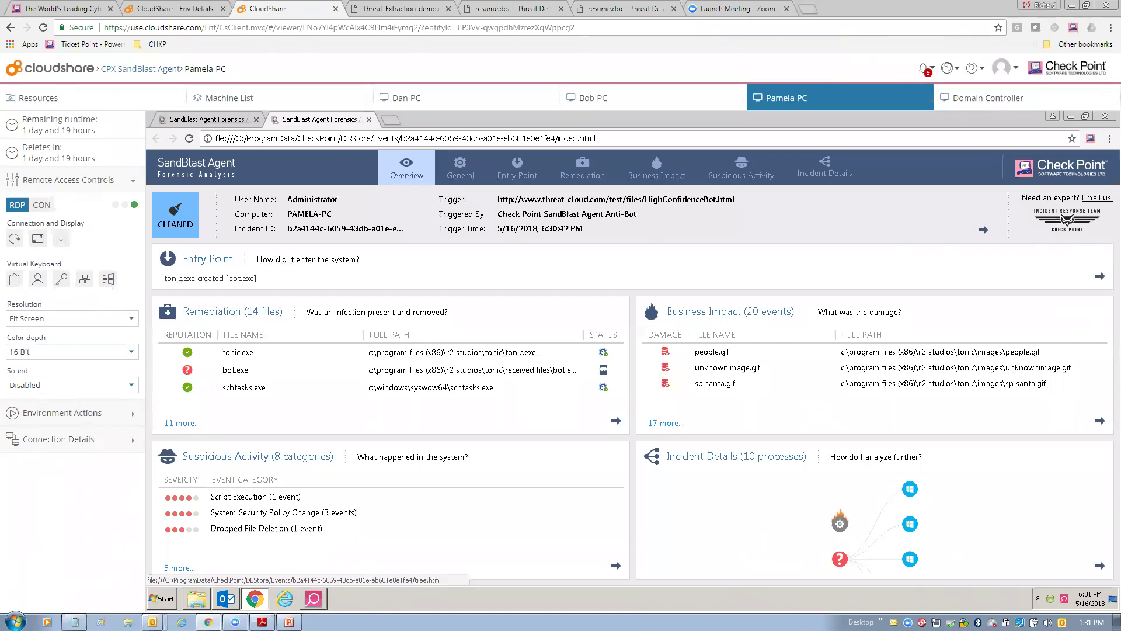
Switch to the Tree Timeline view and review tonic.exe's files, network, suspicious events and damage.
{"action": "left_click", "coordinate": [1099, 565]}
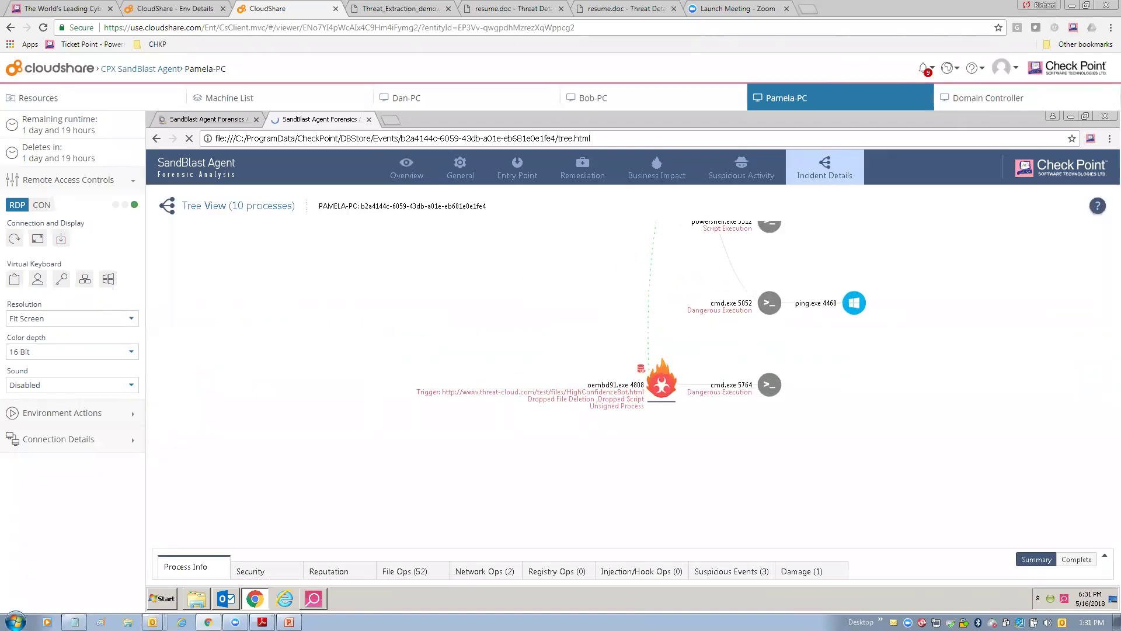
{"action": "mouse_move", "coordinate": [825, 169]}
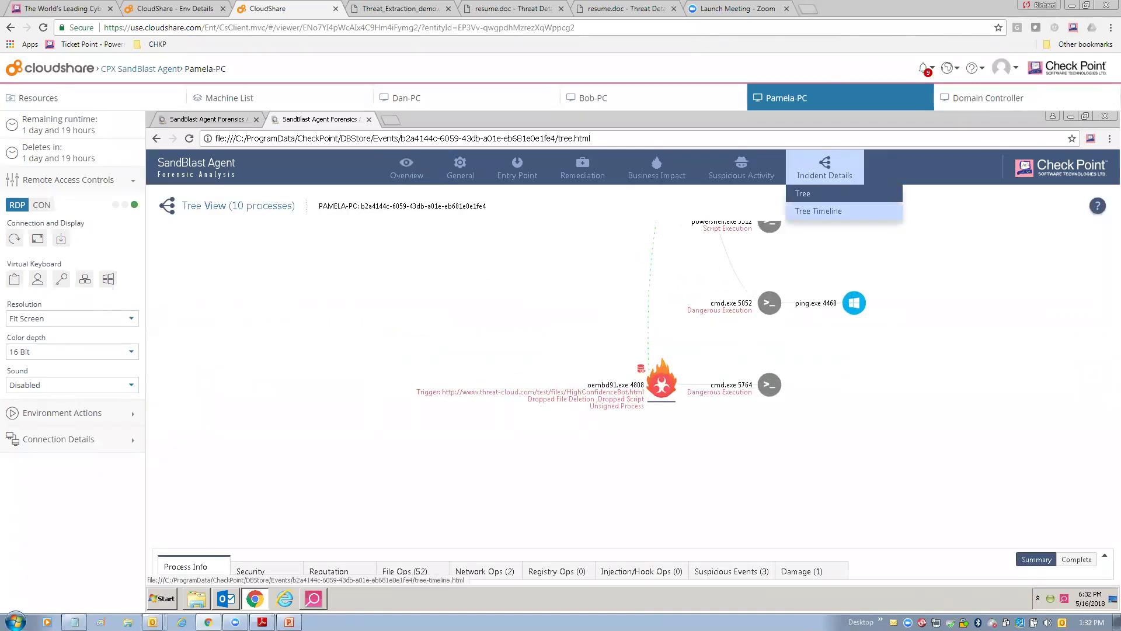
{"action": "left_click", "coordinate": [811, 210]}
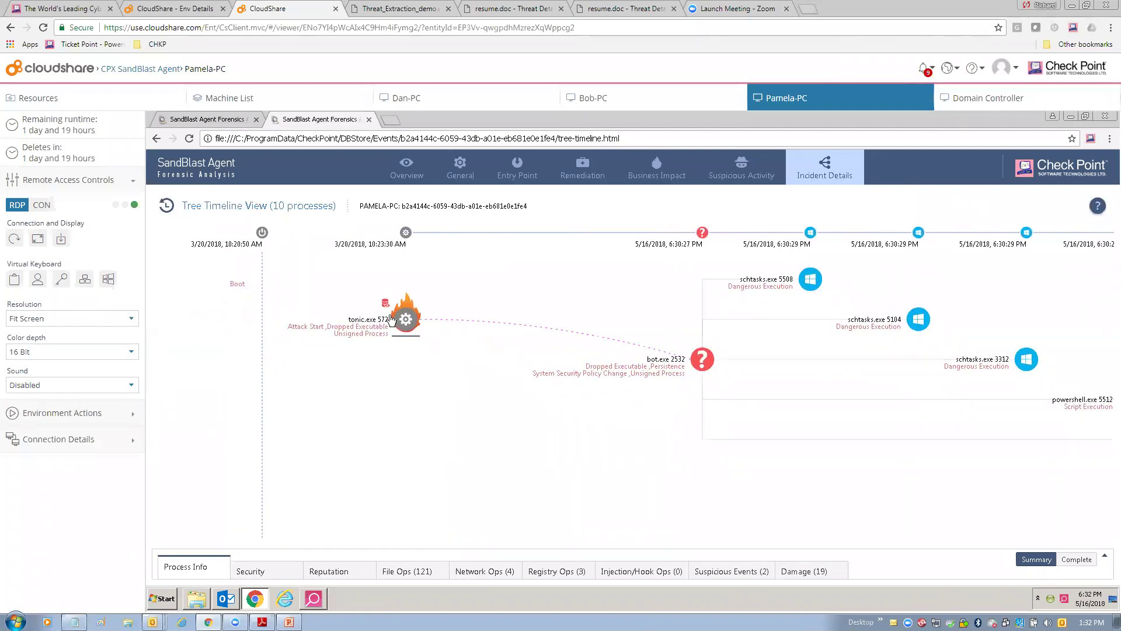
{"action": "left_click", "coordinate": [401, 324]}
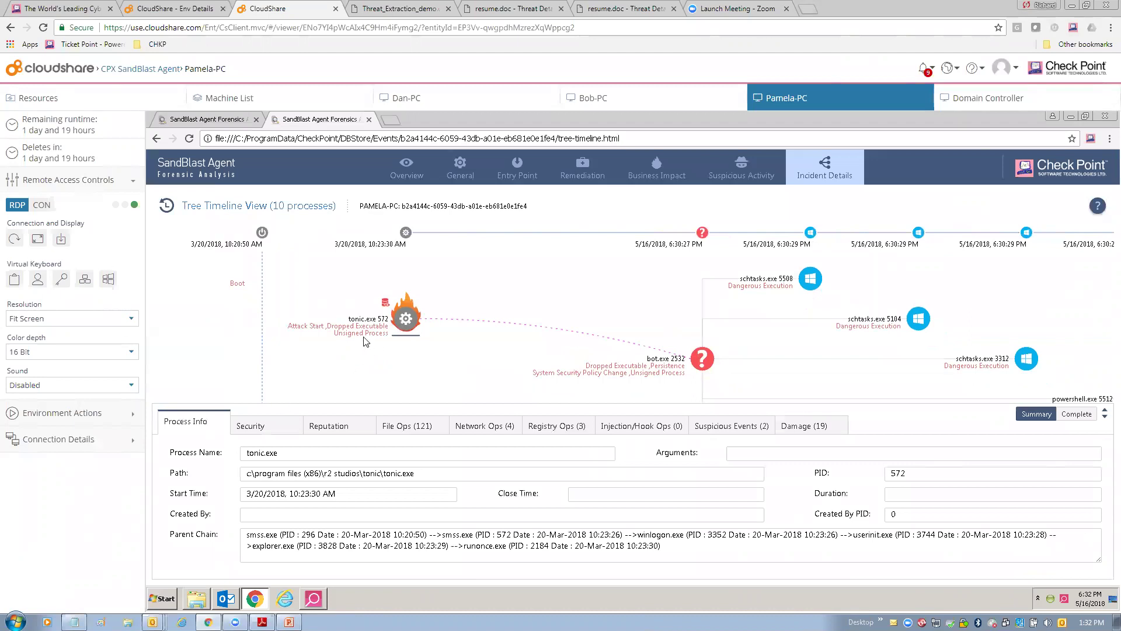
{"action": "left_click", "coordinate": [411, 425]}
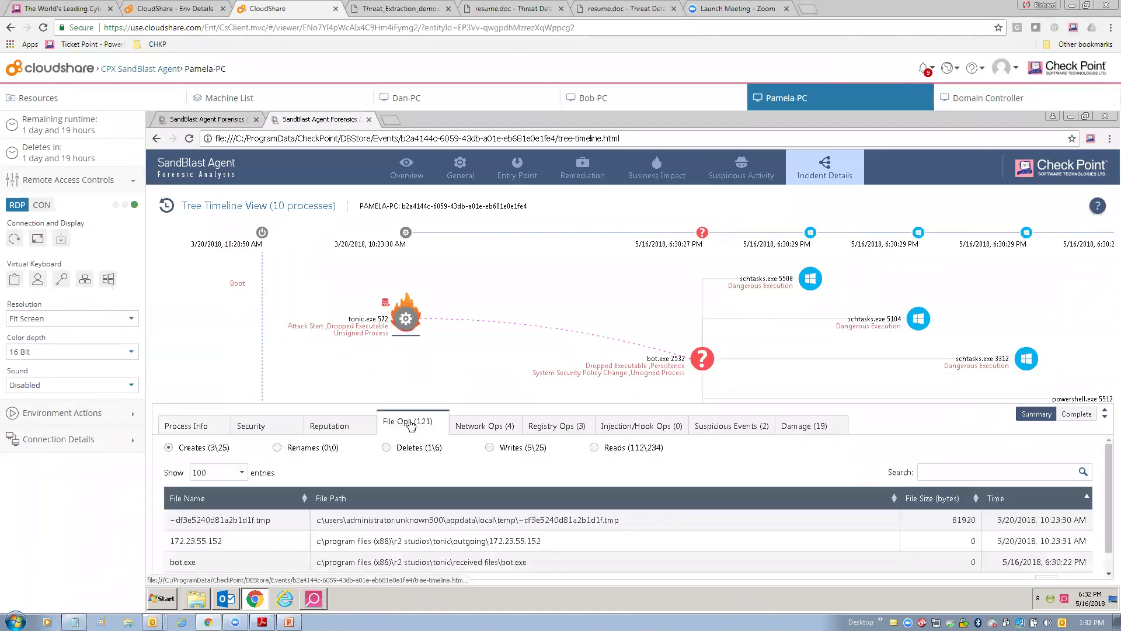
{"action": "left_click", "coordinate": [470, 426]}
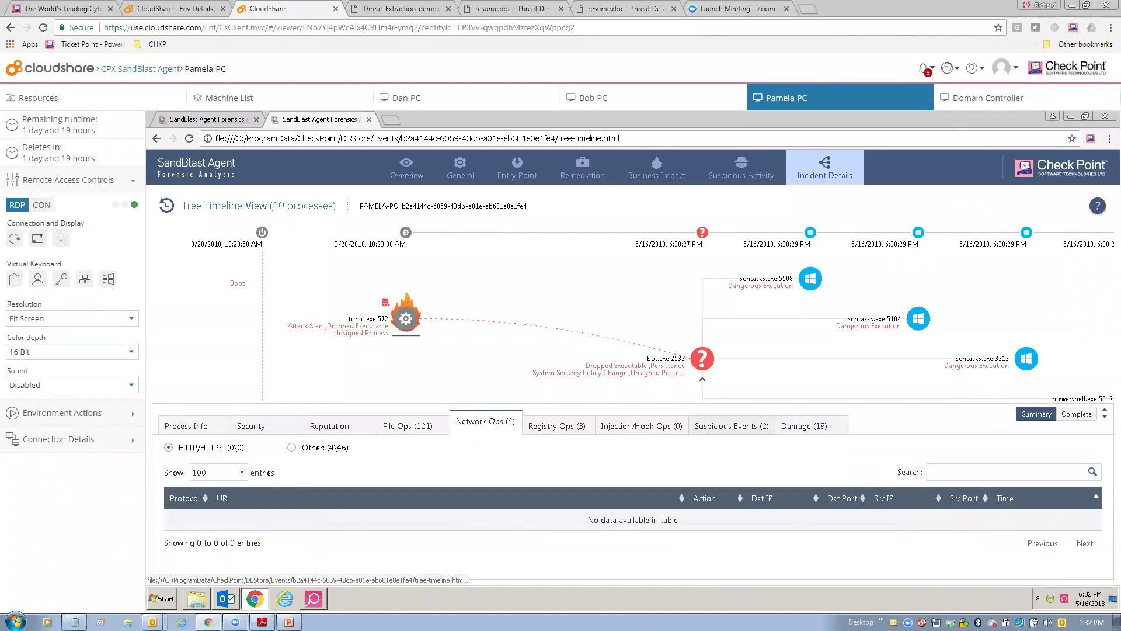
{"action": "left_click", "coordinate": [732, 425]}
{"action": "left_click", "coordinate": [804, 425]}
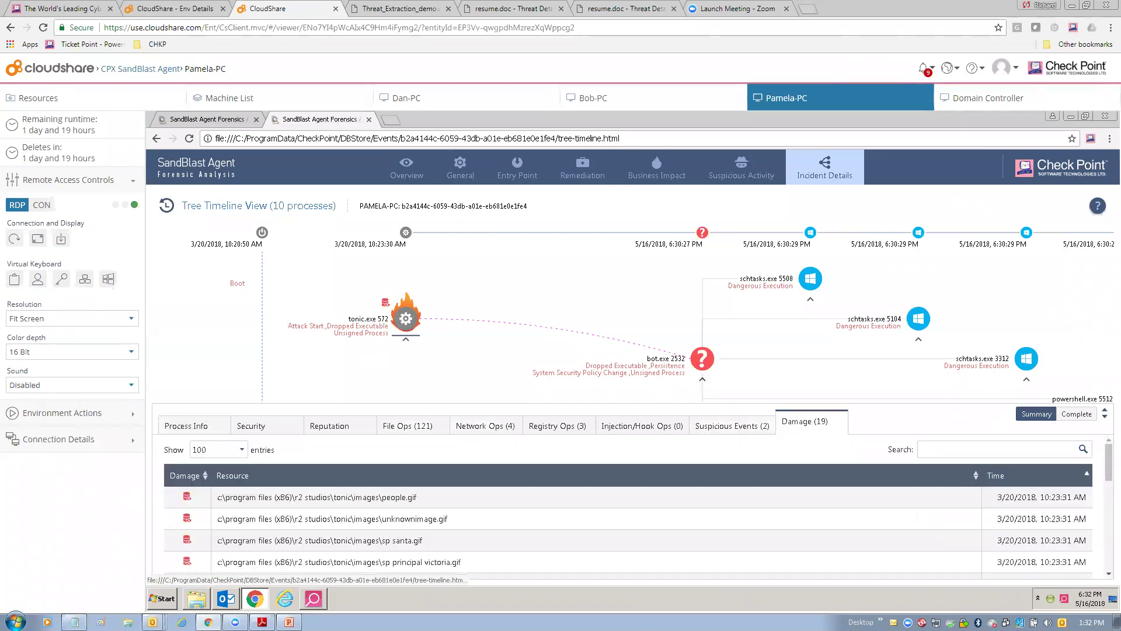
{"action": "left_click_drag", "start_coordinate": [584, 344], "coordinate": [496, 338]}
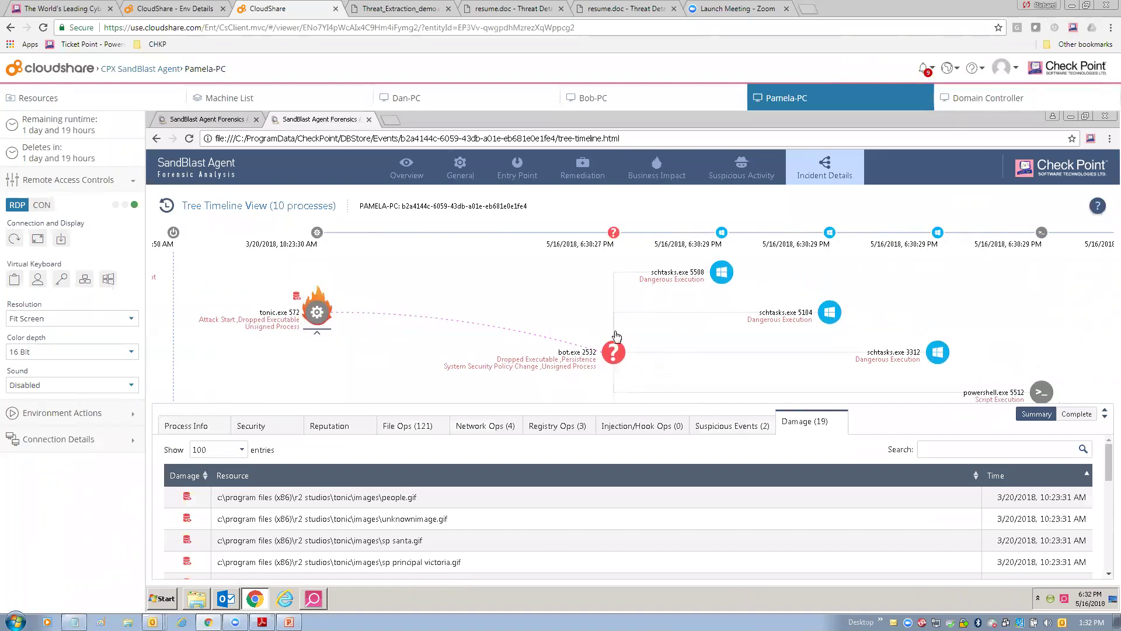
Inspect bot.exe 2532's created files and download URL, then select schtasks.exe 5508.
{"action": "left_click", "coordinate": [611, 355]}
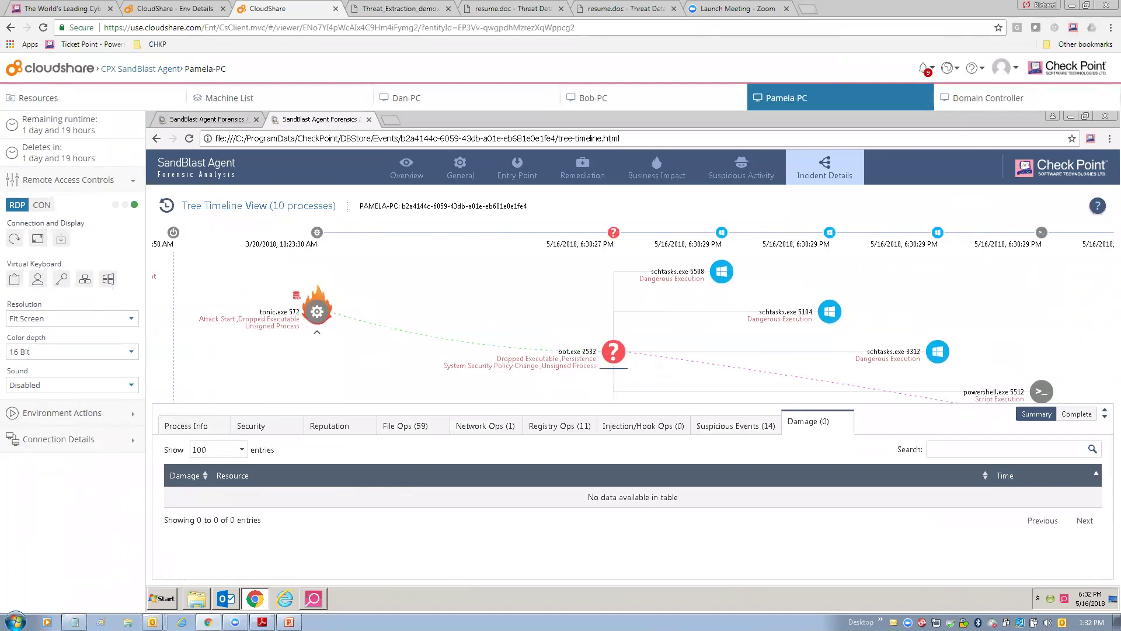
{"action": "left_click", "coordinate": [405, 426]}
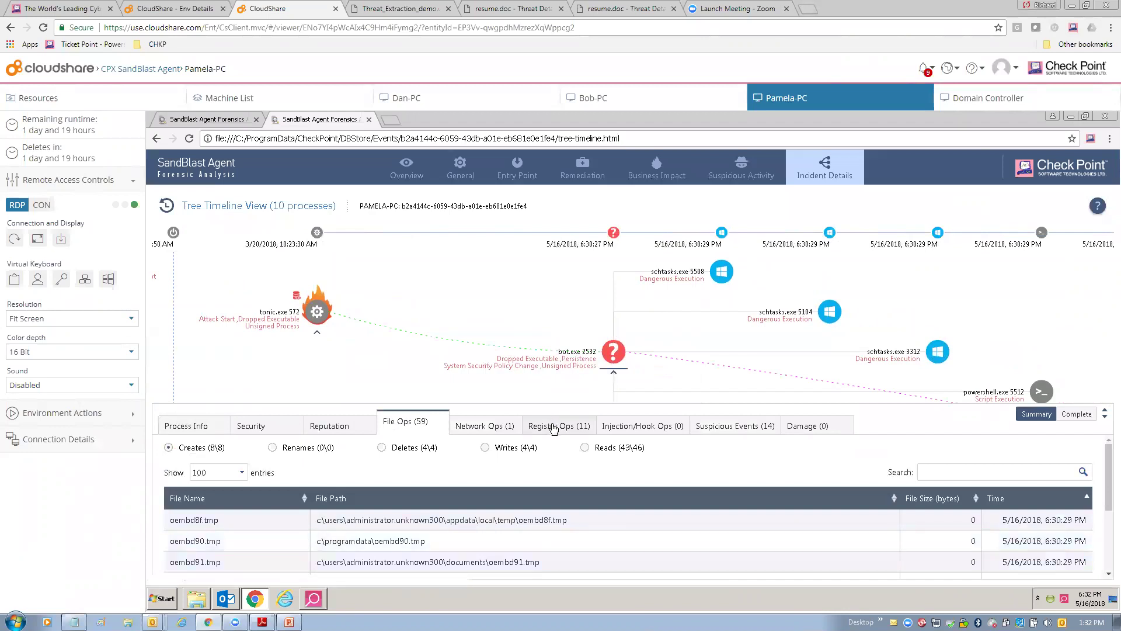
{"action": "left_click", "coordinate": [489, 425]}
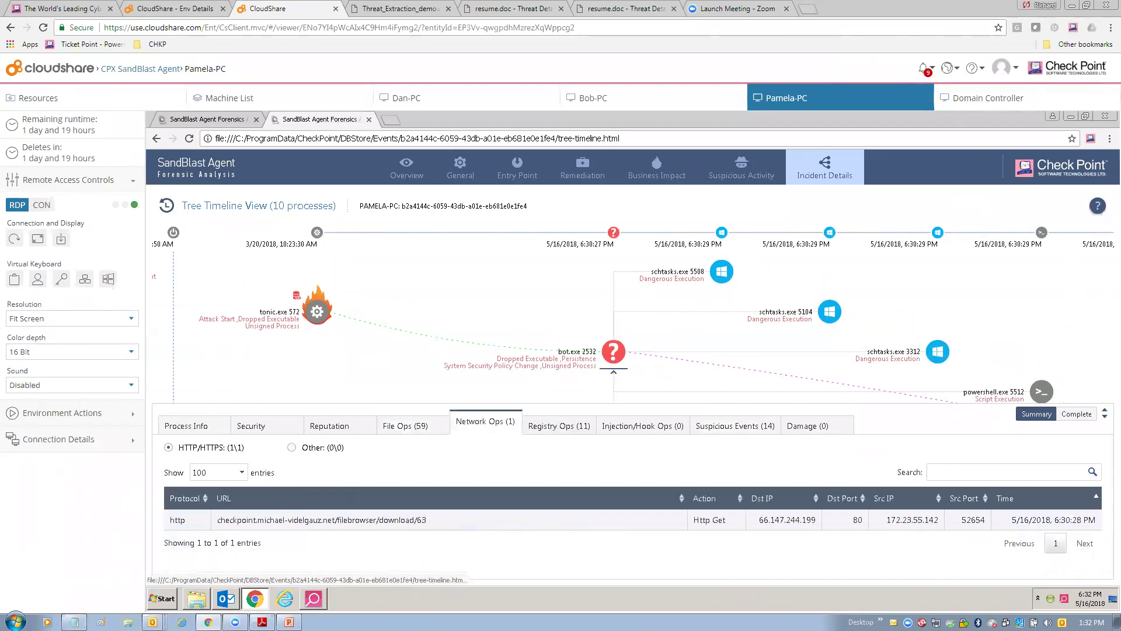
{"action": "left_click_drag", "start_coordinate": [285, 520], "coordinate": [427, 520]}
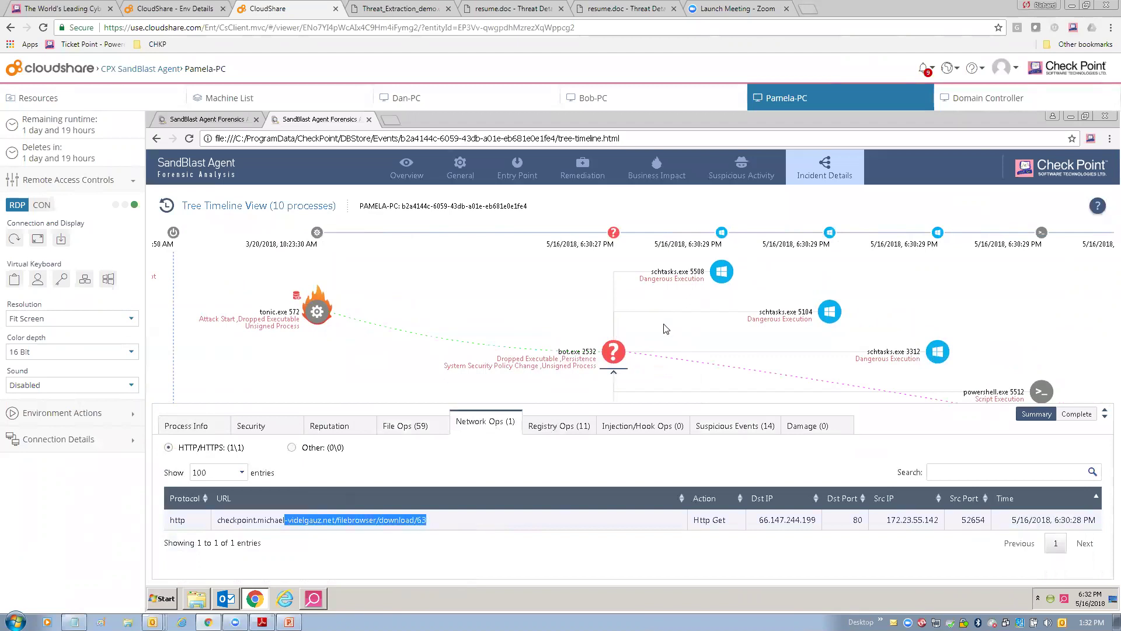
{"action": "left_click", "coordinate": [688, 275]}
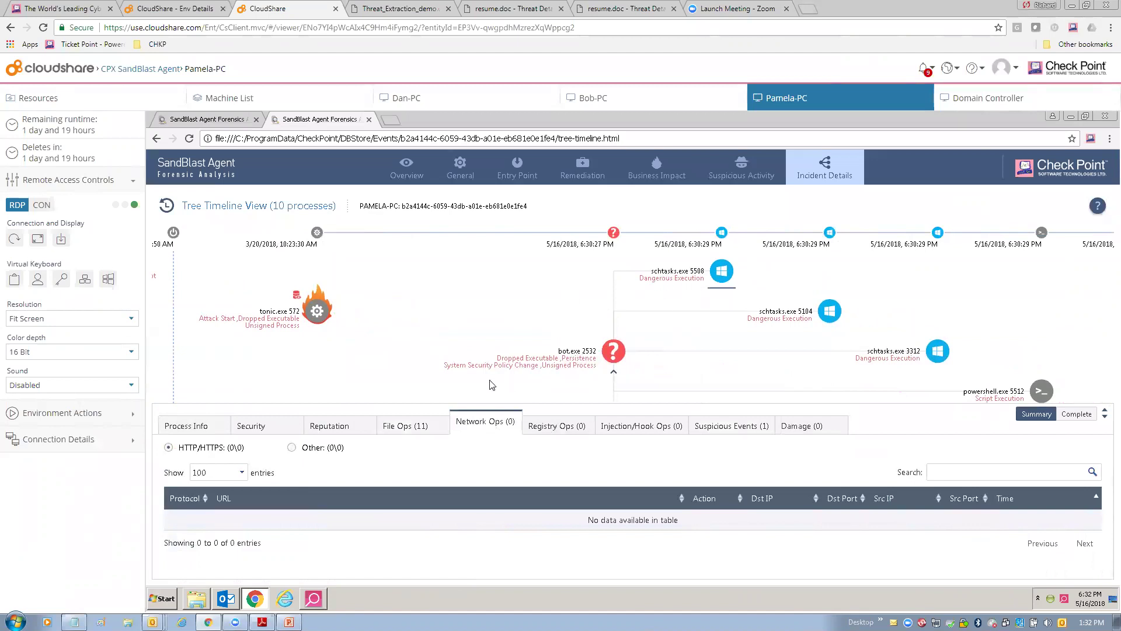
Review the scheduled-task arguments of schtasks.exe 5508, 5104 and 3312, including the daily start time.
{"action": "left_click", "coordinate": [212, 427]}
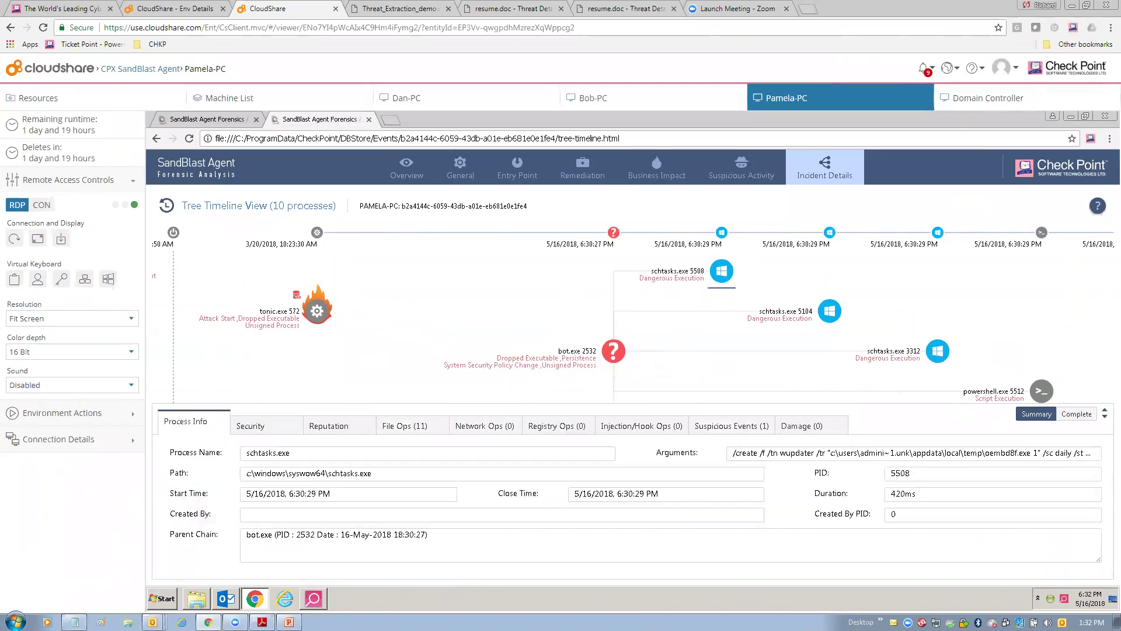
{"action": "left_click_drag", "start_coordinate": [746, 453], "coordinate": [1085, 452]}
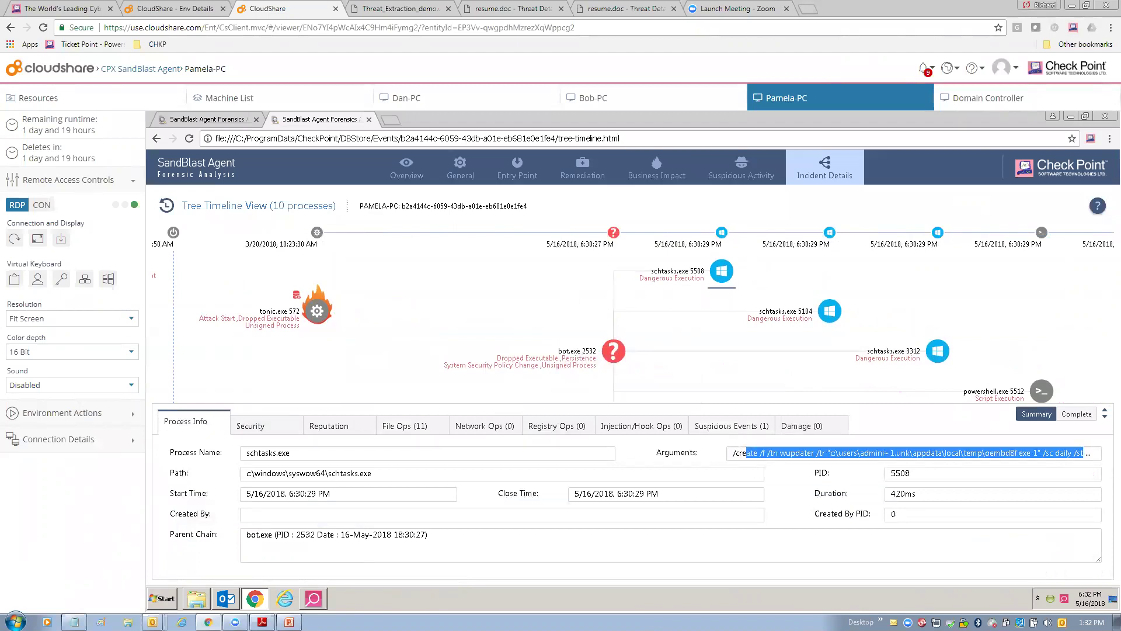
{"action": "left_click", "coordinate": [830, 311]}
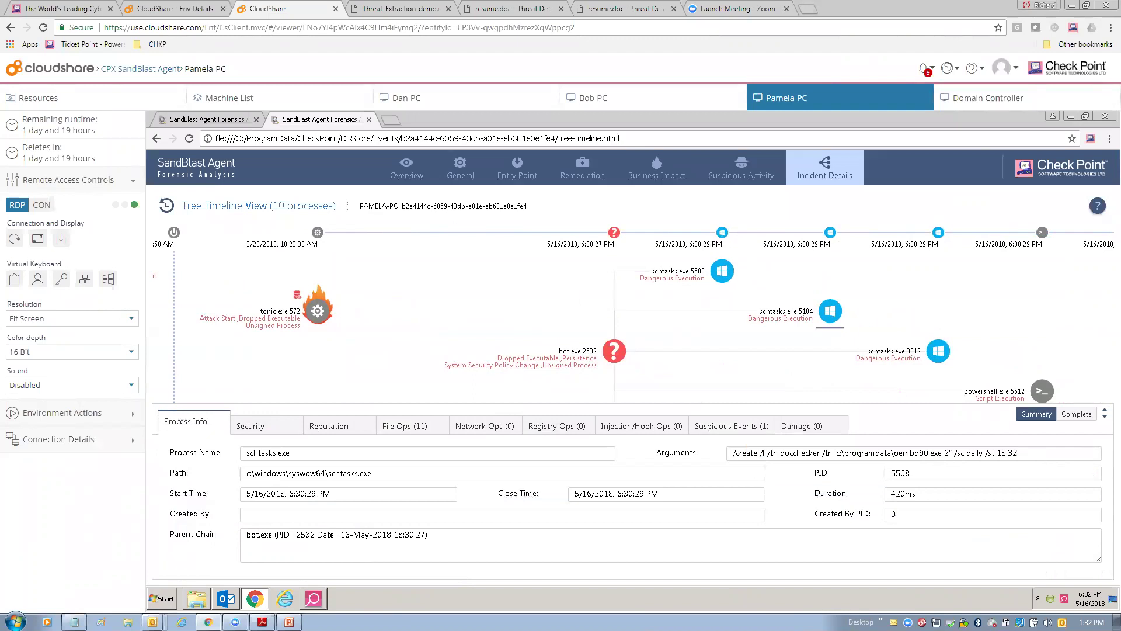
{"action": "left_click_drag", "start_coordinate": [988, 453], "coordinate": [1018, 452]}
{"action": "left_click", "coordinate": [938, 351]}
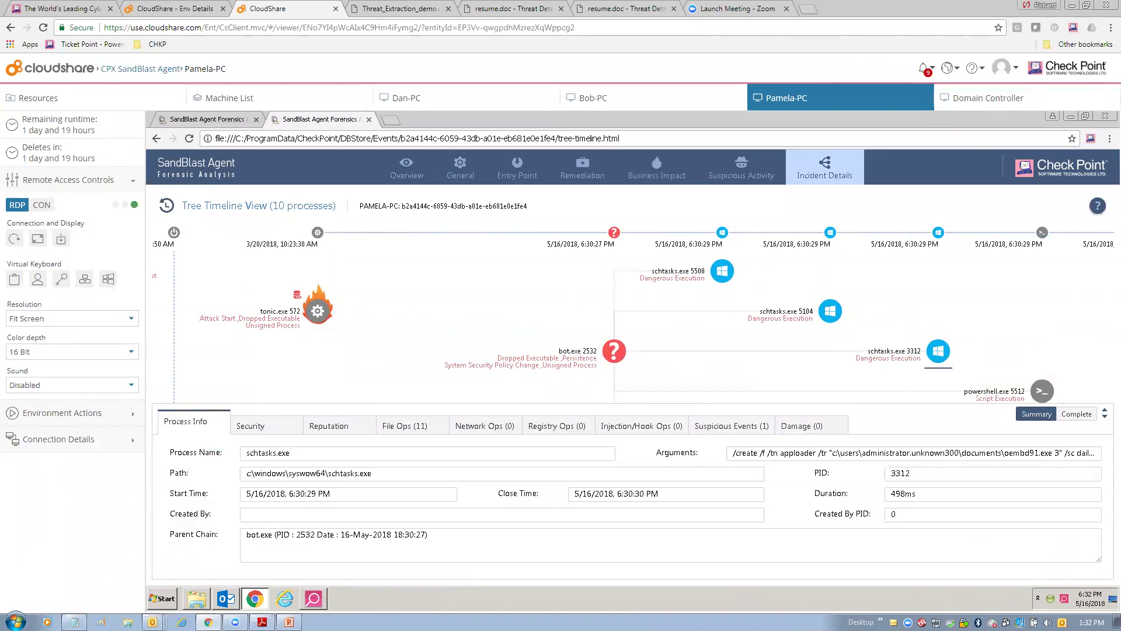
{"action": "left_click_drag", "start_coordinate": [1040, 453], "coordinate": [1064, 452]}
{"action": "left_click", "coordinate": [1064, 453]}
Inspect powershell.exe 5512 and cmd.exe 5052, then close the forensic report and SandBlast Agent windows.
{"action": "left_click", "coordinate": [1042, 391]}
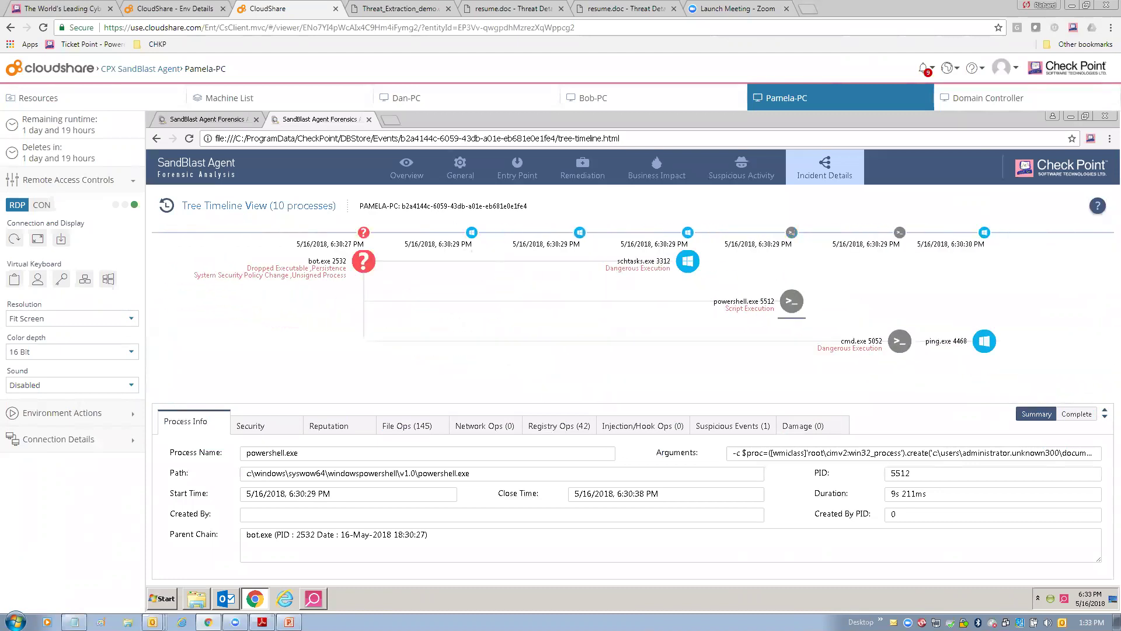
{"action": "left_click", "coordinate": [899, 341]}
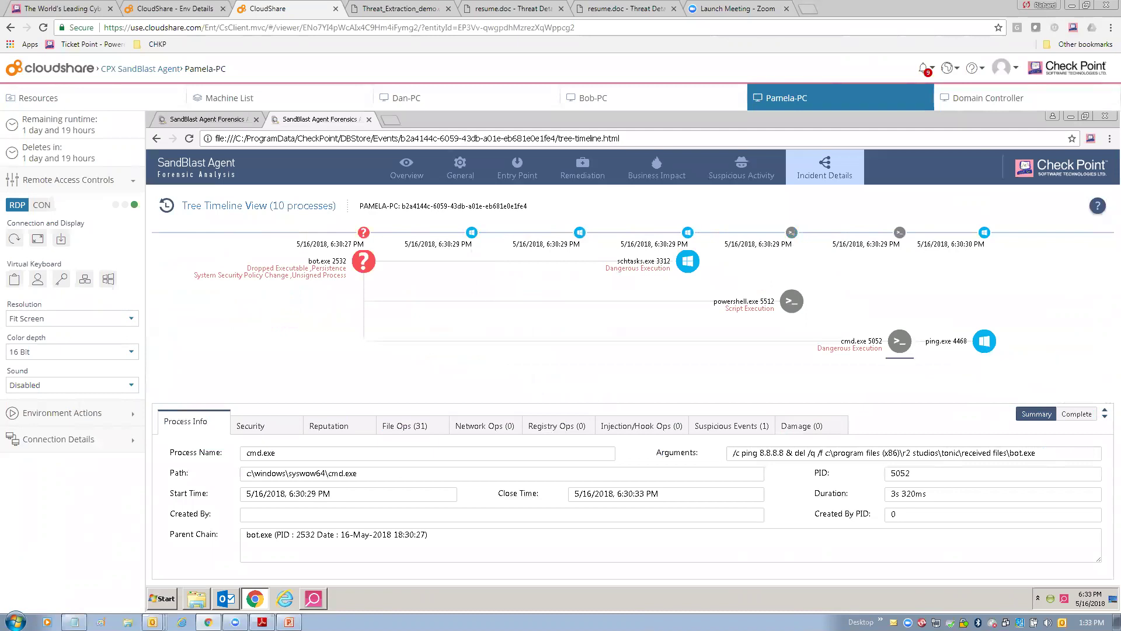
{"action": "left_click_drag", "start_coordinate": [504, 301], "coordinate": [693, 356]}
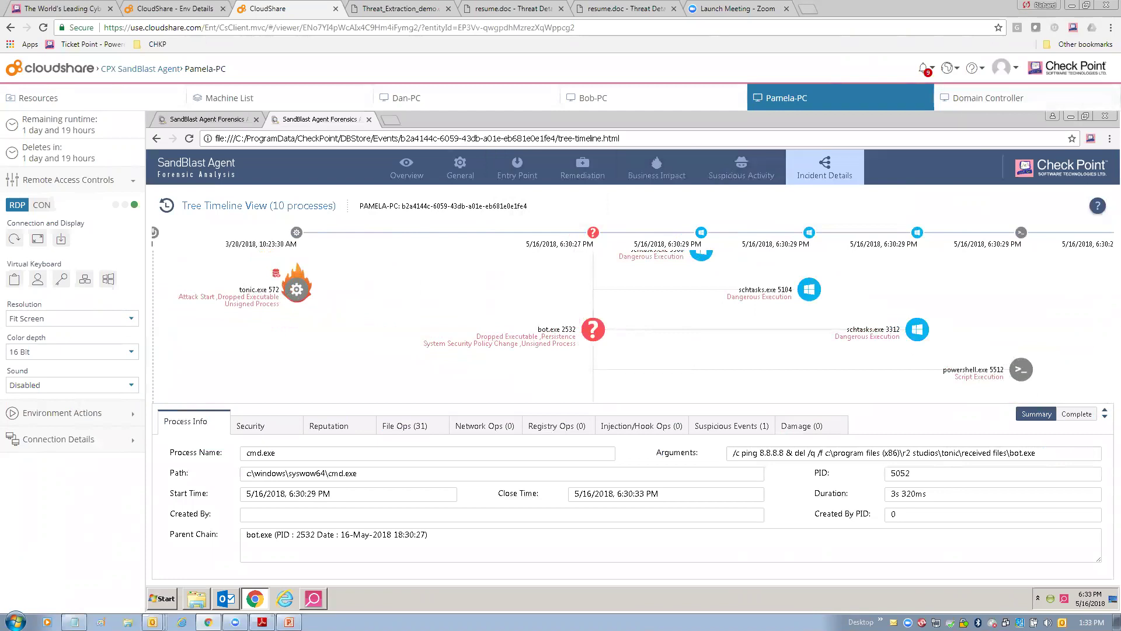
{"action": "left_click", "coordinate": [1105, 116]}
{"action": "left_click", "coordinate": [853, 193]}
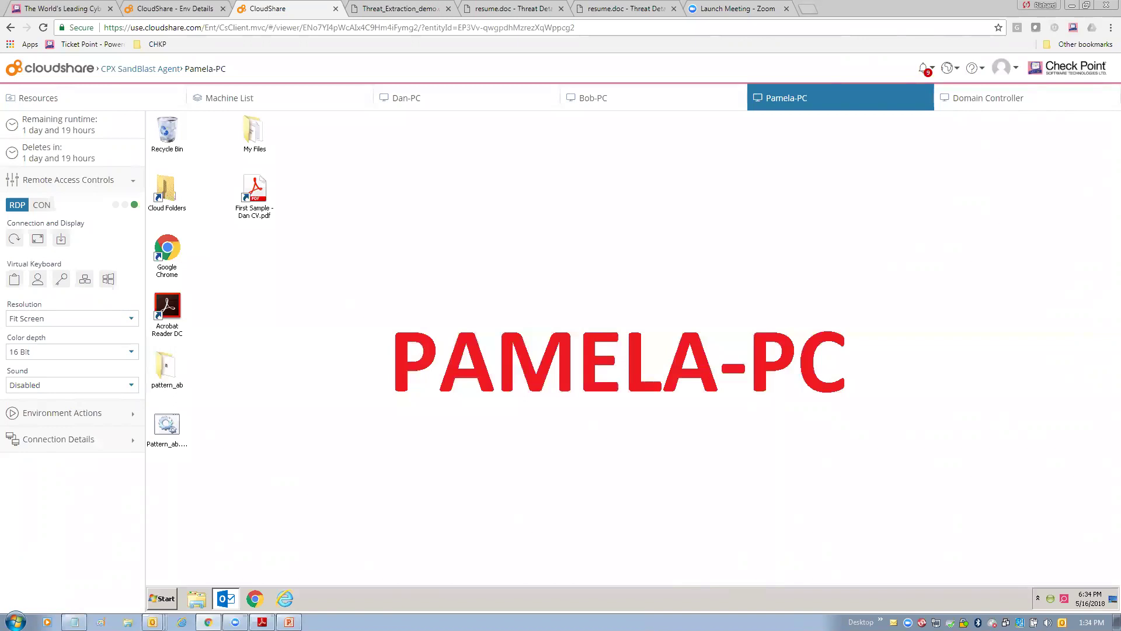
Switch to Bob-PC and open its My Files folder, moved to the upper right.
{"action": "left_click", "coordinate": [631, 106]}
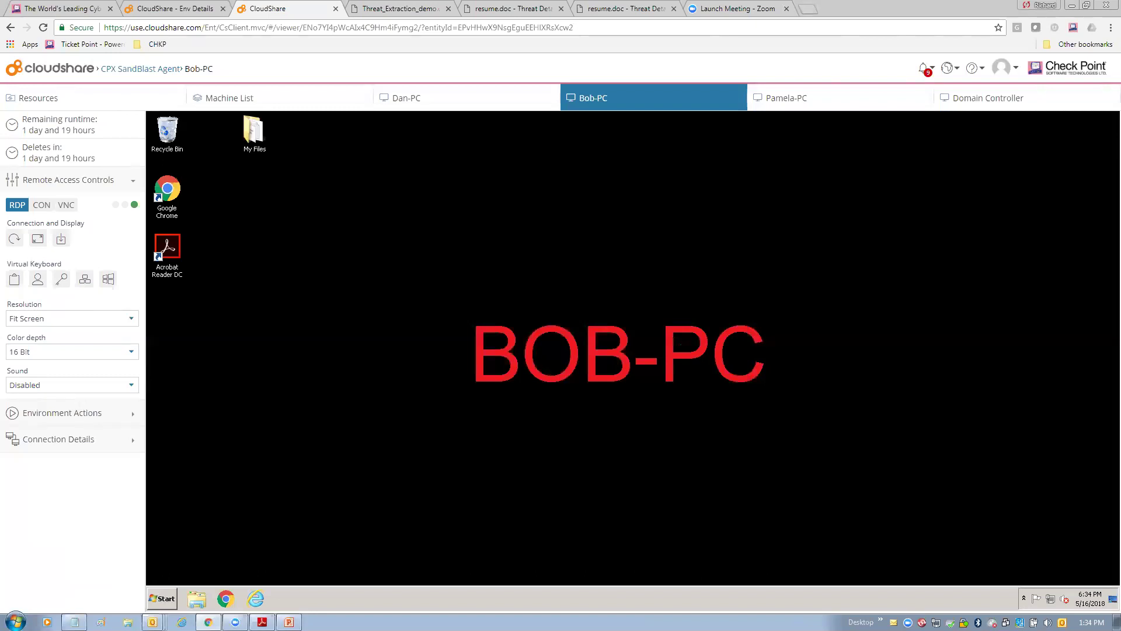
{"action": "double_click", "coordinate": [252, 133]}
{"action": "left_click_drag", "start_coordinate": [620, 188], "coordinate": [781, 134]}
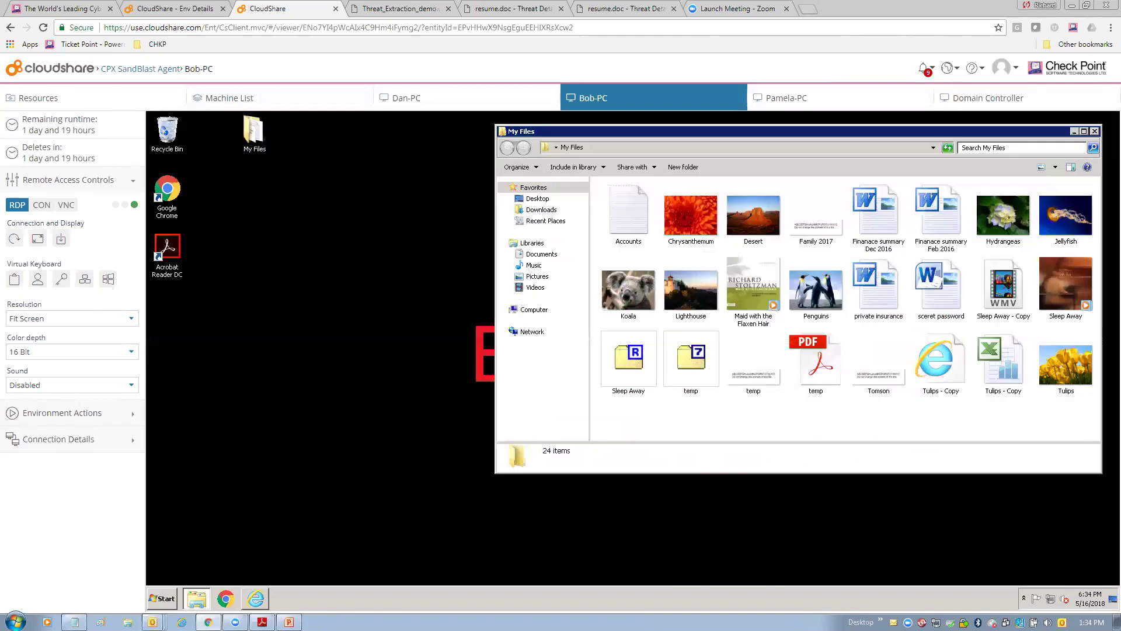
Launch Internet Explorer in a smaller window and load the mystore favorite.
{"action": "left_click", "coordinate": [255, 598]}
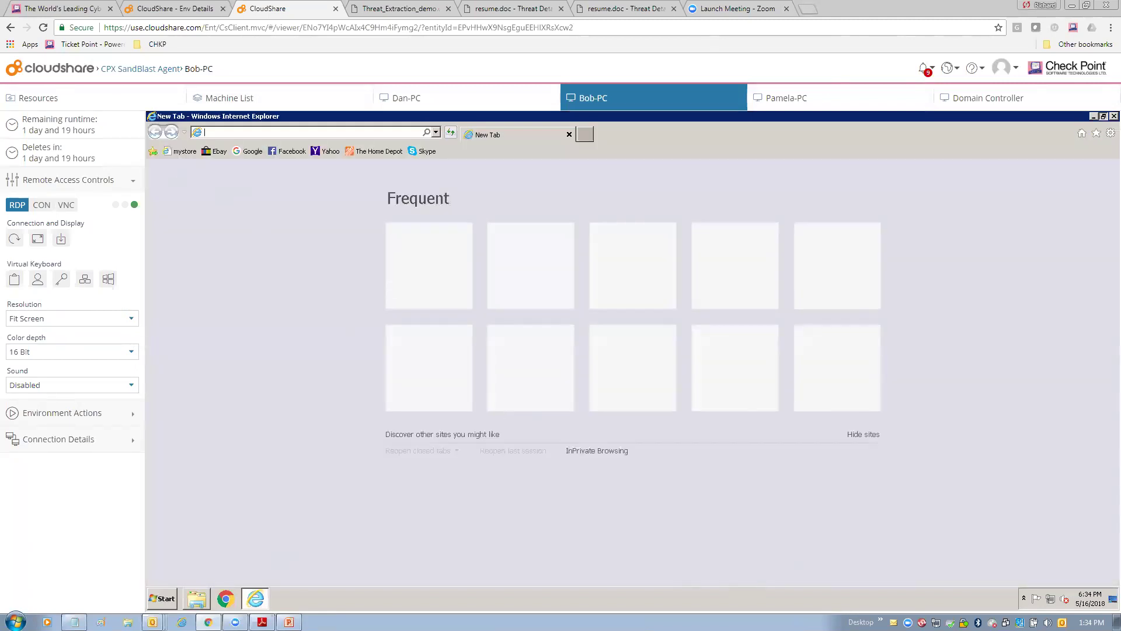
{"action": "left_click", "coordinate": [1103, 116]}
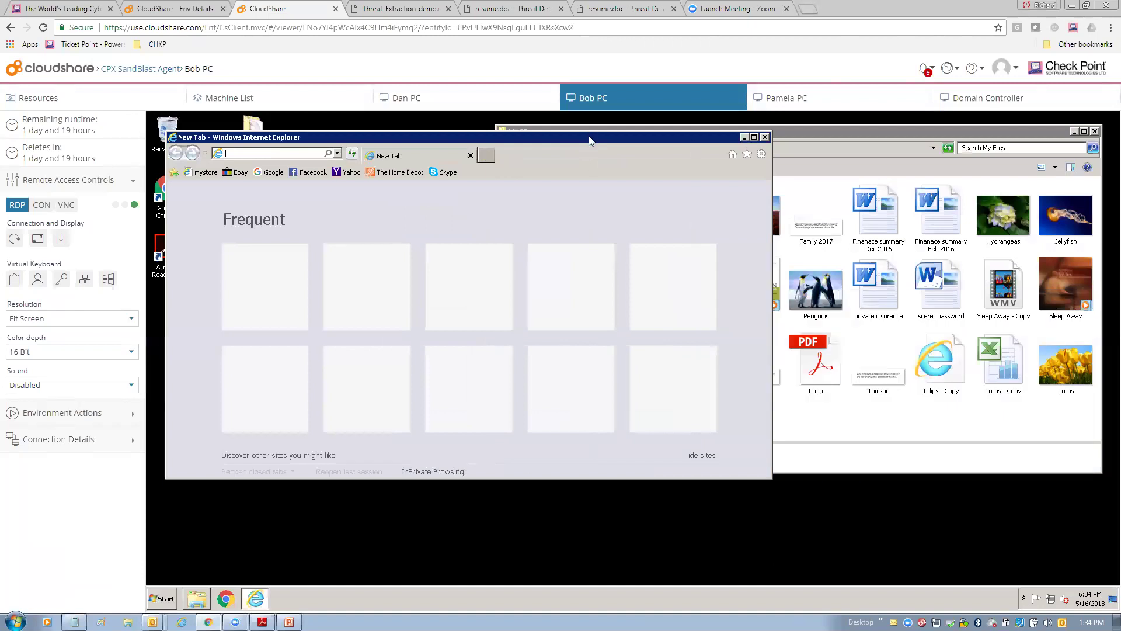
{"action": "left_click_drag", "start_coordinate": [588, 138], "coordinate": [579, 158]}
{"action": "left_click", "coordinate": [196, 193]}
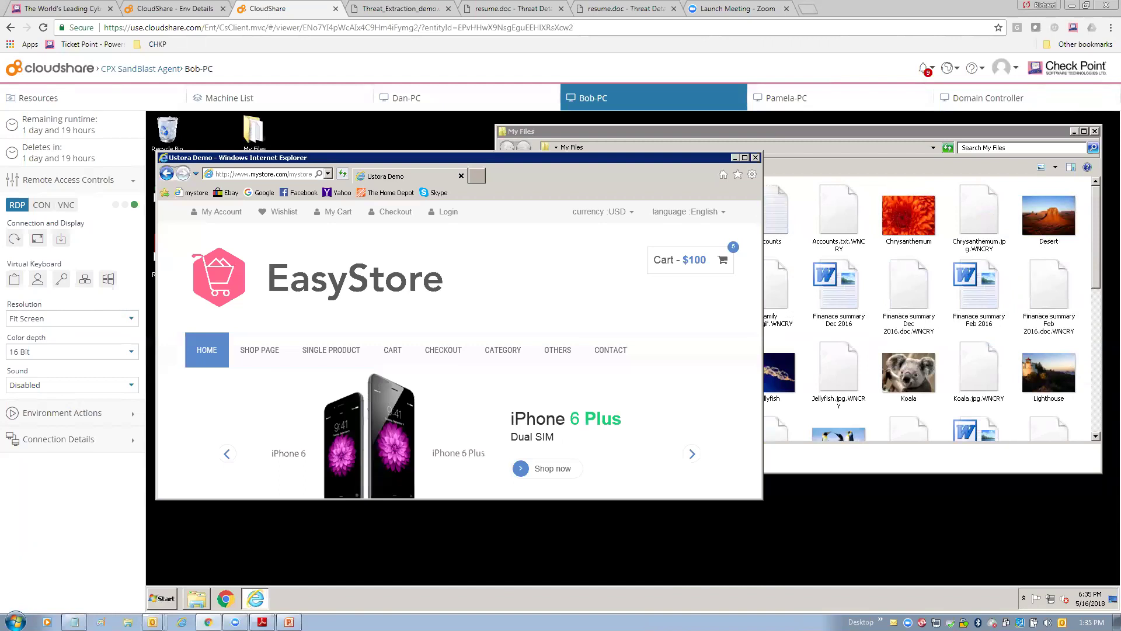
{"action": "left_click", "coordinate": [910, 131]}
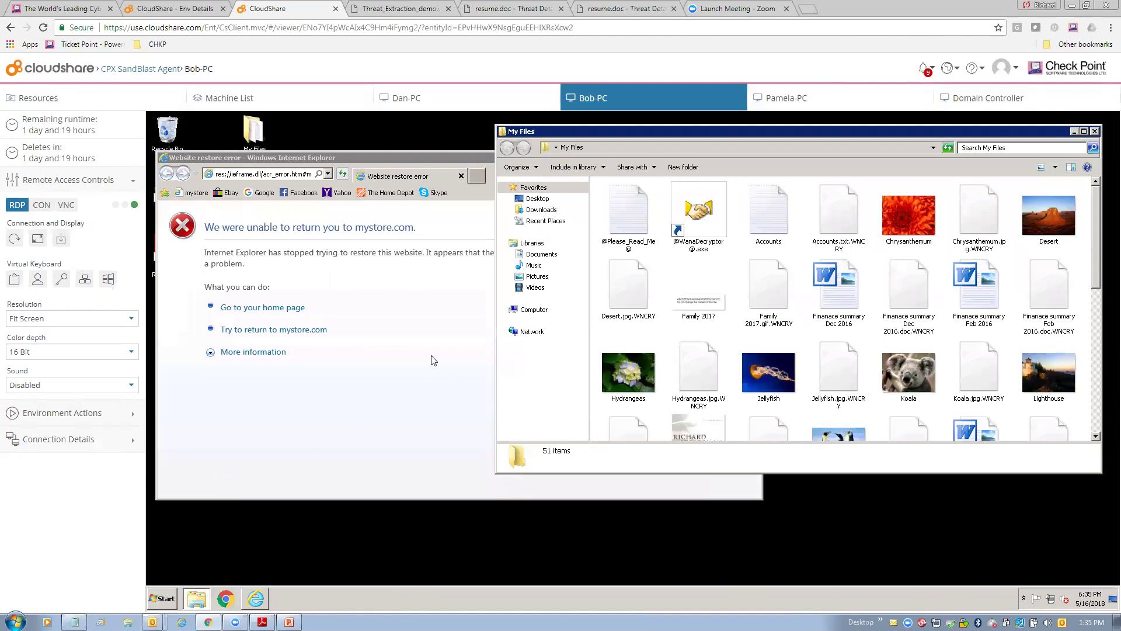
{"action": "double_click", "coordinate": [638, 208]}
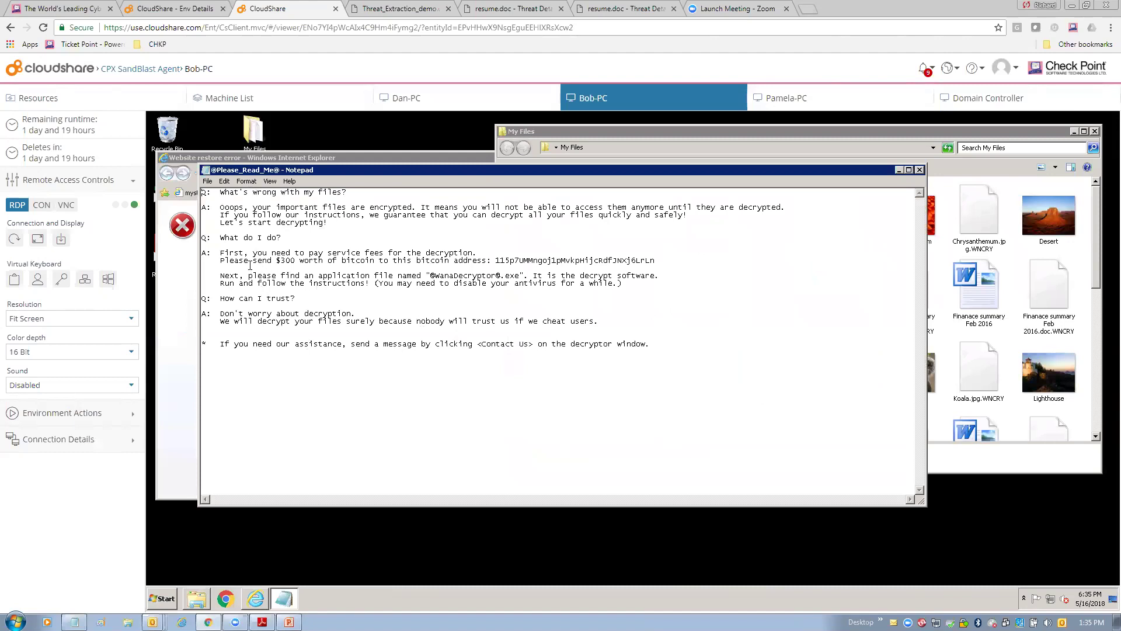
{"action": "left_click_drag", "start_coordinate": [257, 260], "coordinate": [388, 267]}
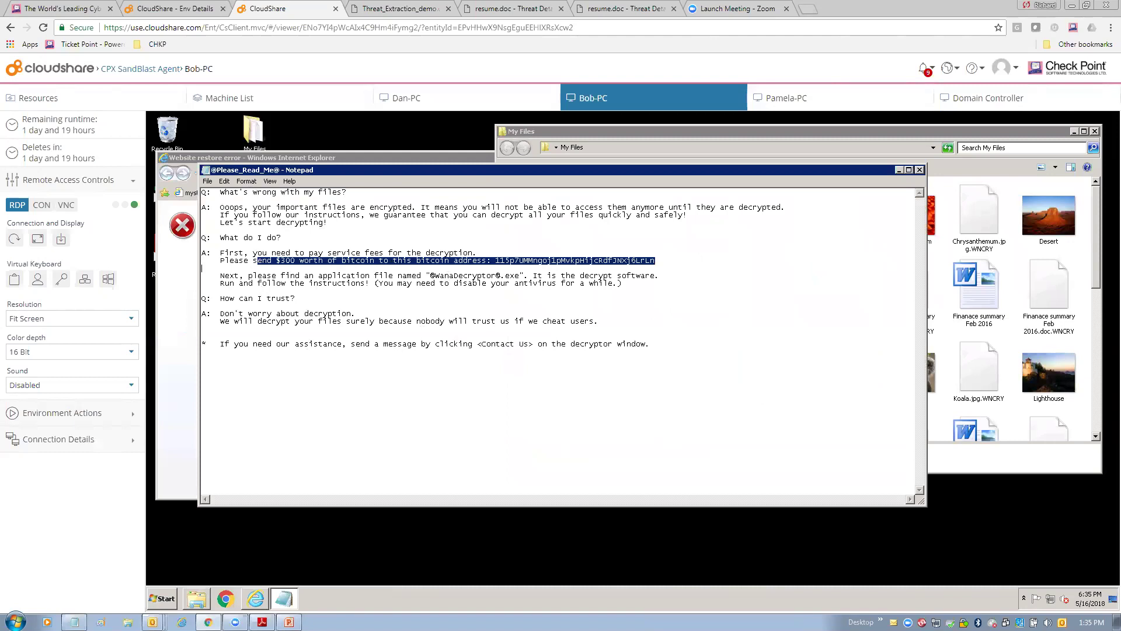
{"action": "left_click", "coordinate": [919, 169]}
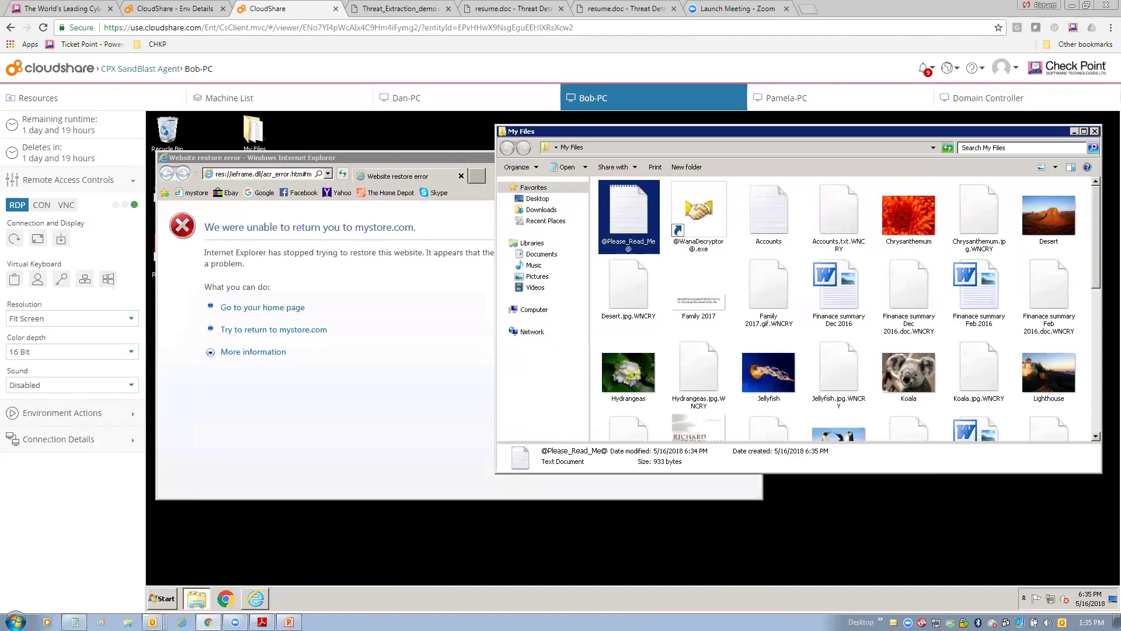
{"action": "left_click", "coordinate": [456, 96]}
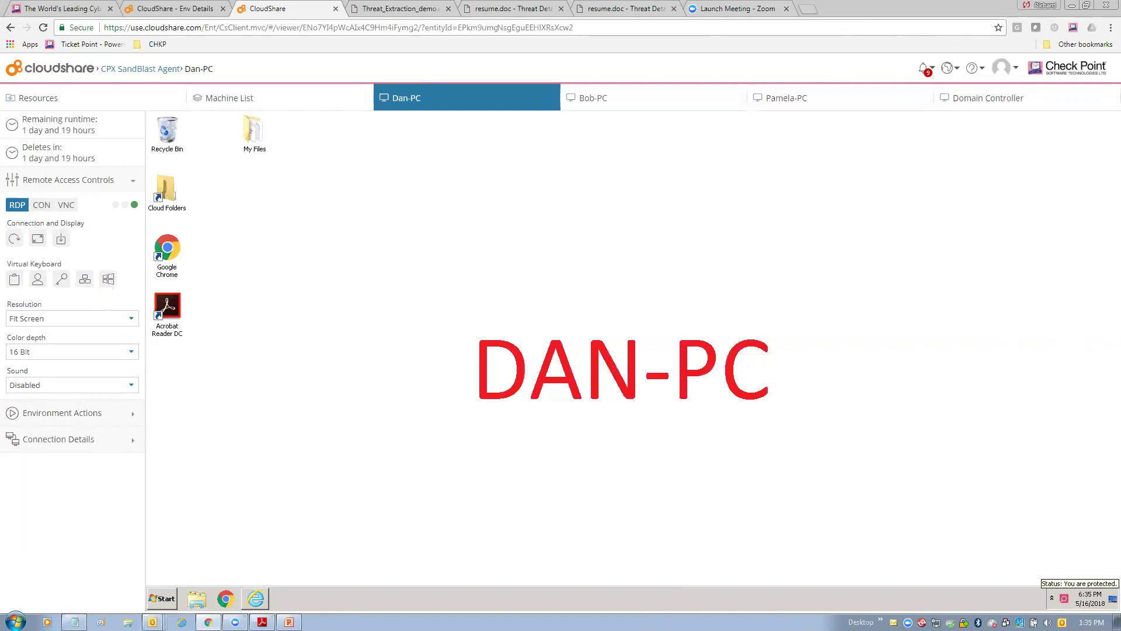
{"action": "right_click", "coordinate": [1063, 598]}
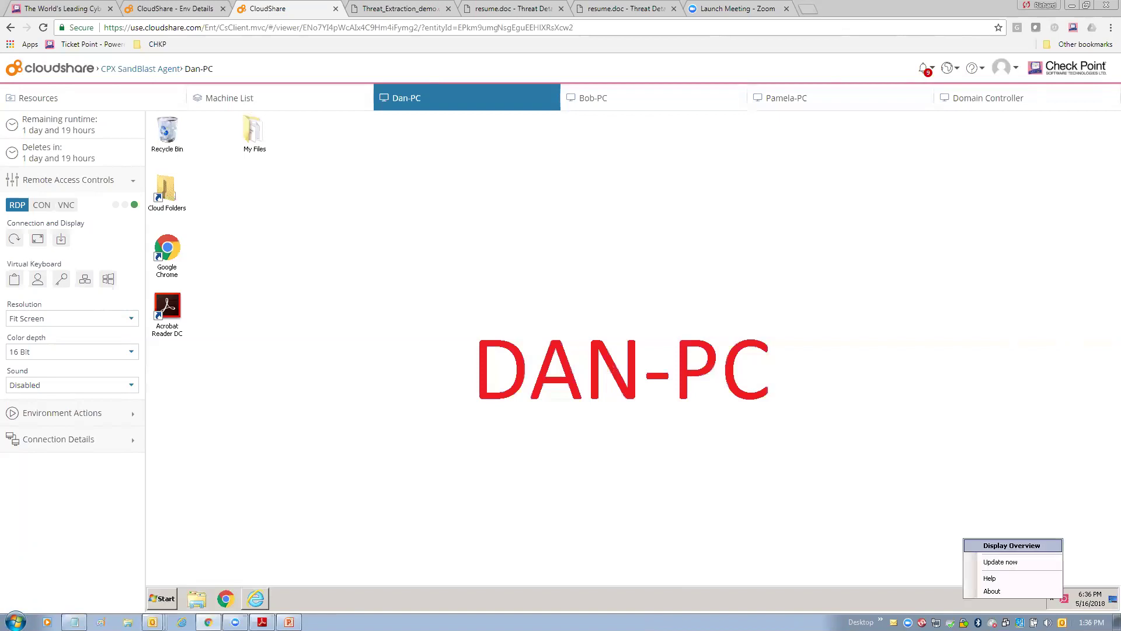
{"action": "left_click", "coordinate": [1011, 545]}
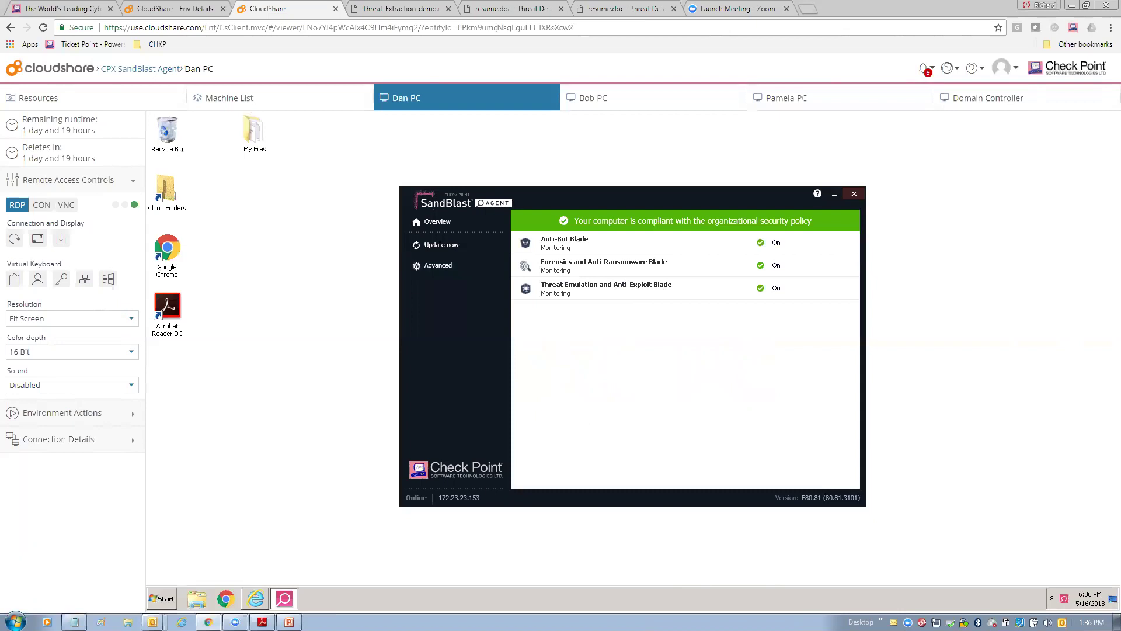
{"action": "left_click", "coordinate": [853, 193]}
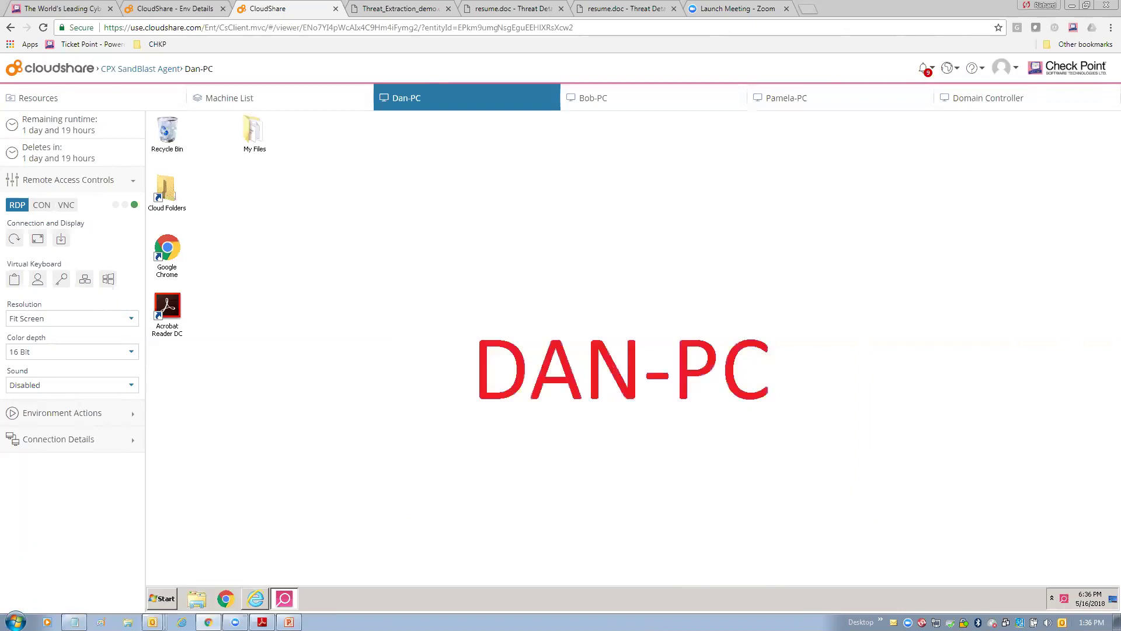
On Dan-PC, arrange Internet Explorer beside My Files, load the mystore site, and bring My Files forward.
{"action": "left_click", "coordinate": [255, 598]}
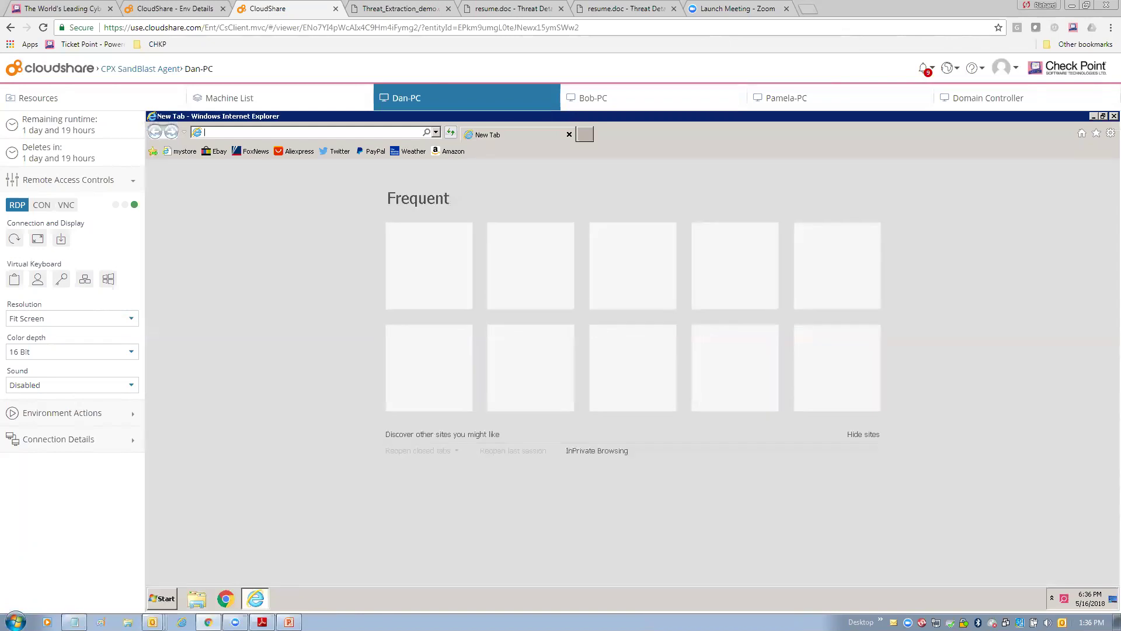
{"action": "left_click", "coordinate": [1103, 116]}
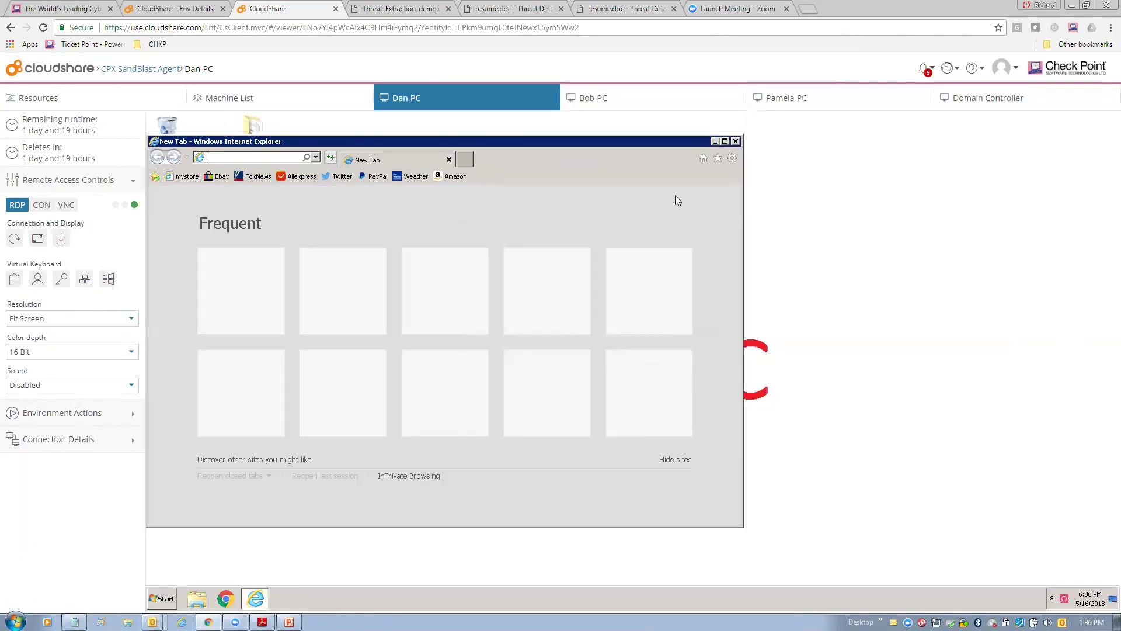
{"action": "double_click", "coordinate": [252, 125]}
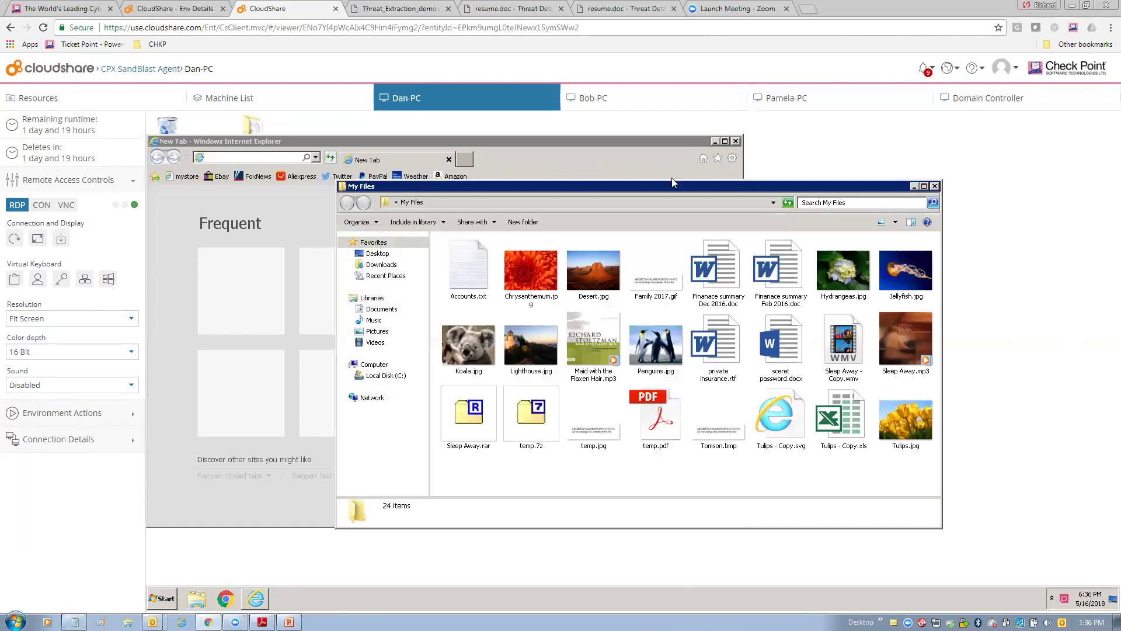
{"action": "left_click_drag", "start_coordinate": [675, 188], "coordinate": [828, 136]}
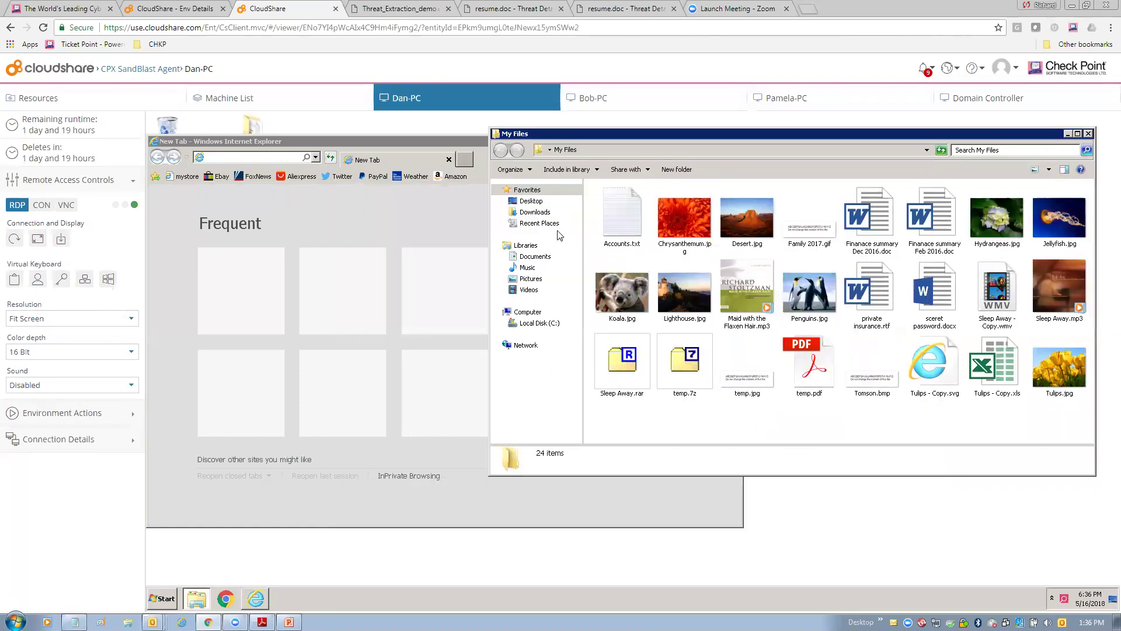
{"action": "left_click", "coordinate": [178, 176]}
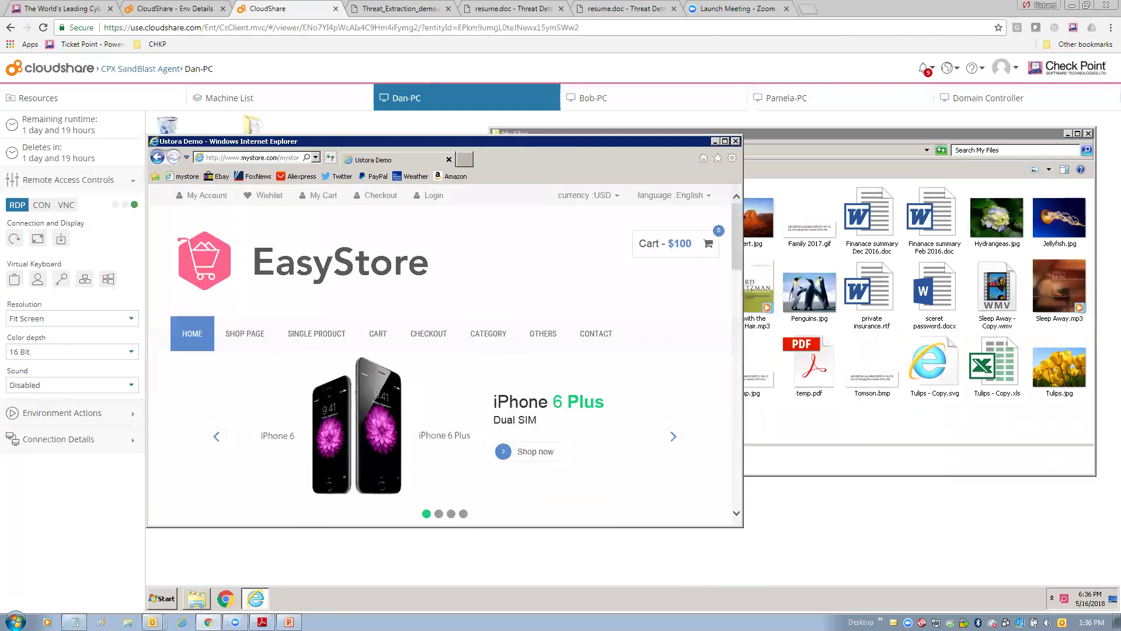
{"action": "key", "text": "alt+Tab"}
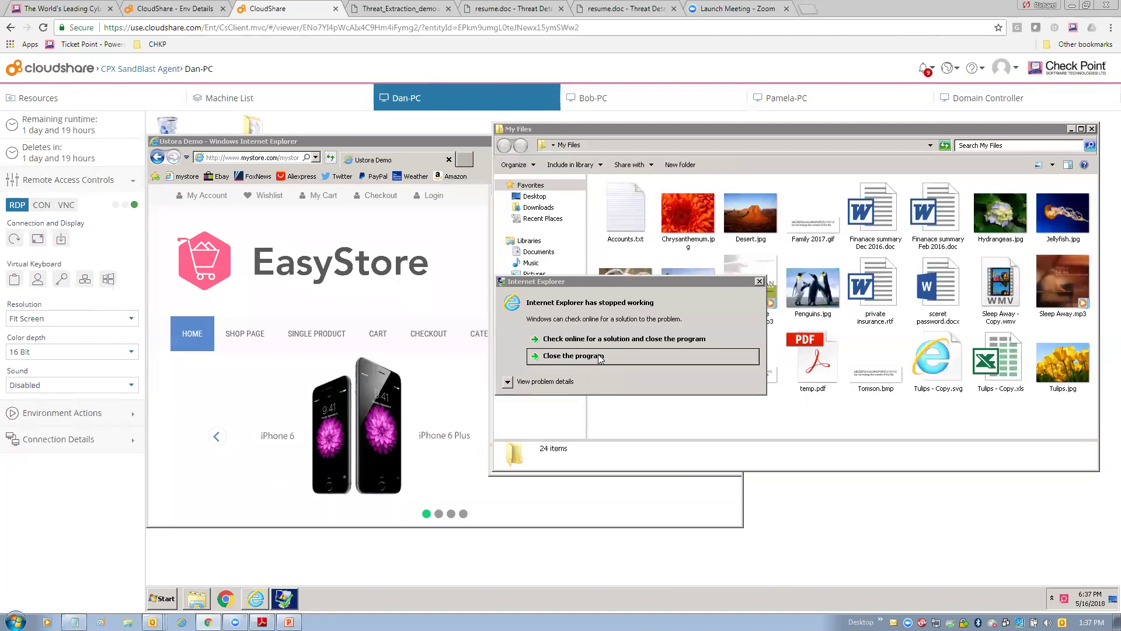
Close each of the three 'Internet Explorer has stopped working' dialogs.
{"action": "left_click", "coordinate": [595, 352]}
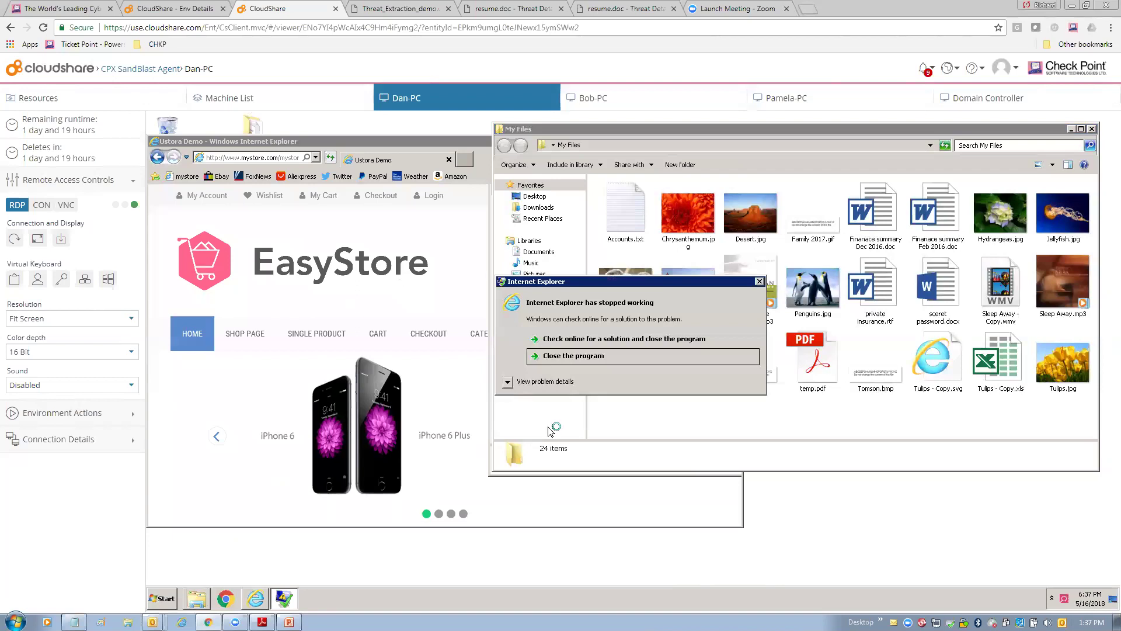
{"action": "left_click", "coordinate": [577, 356]}
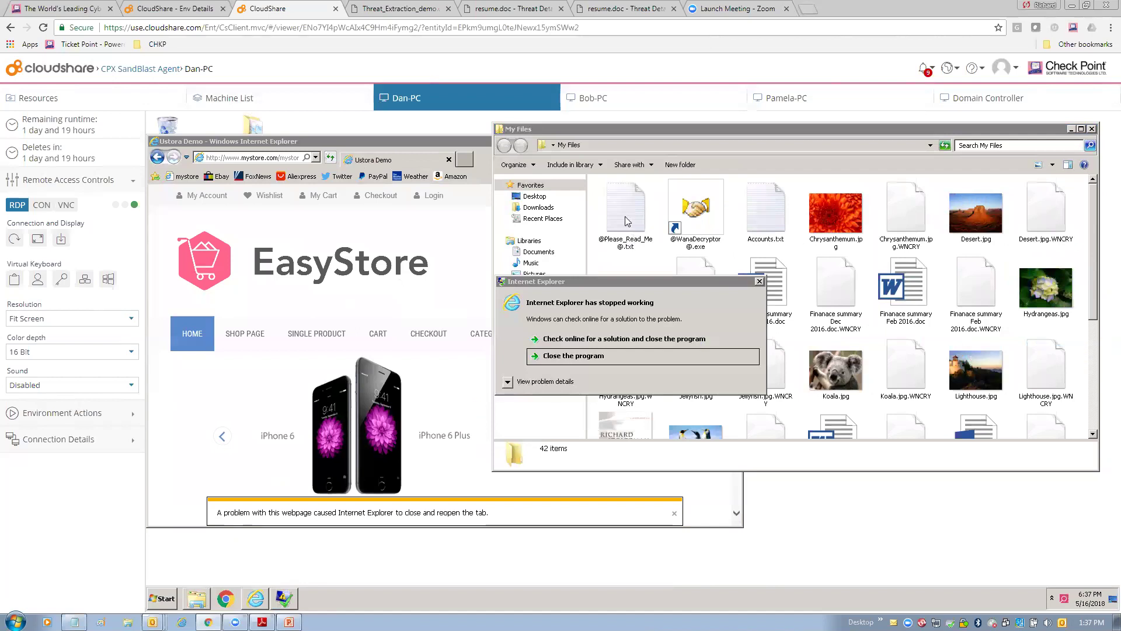
{"action": "left_click", "coordinate": [565, 357]}
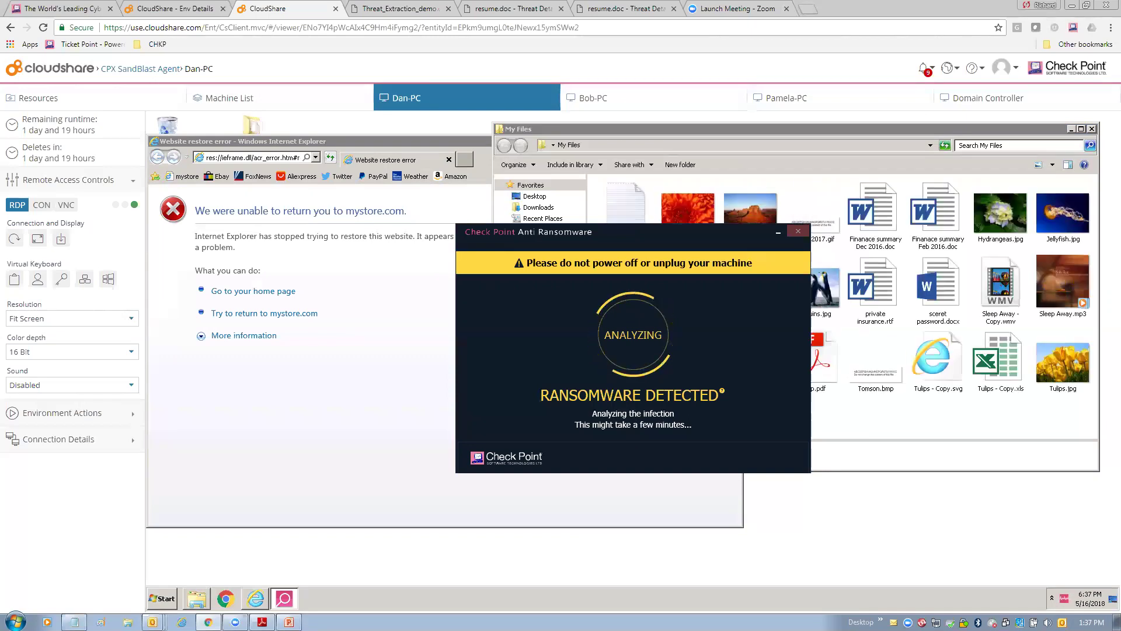
Move the Anti-Ransomware dialog aside and close it once all 85 files are restored.
{"action": "left_click_drag", "start_coordinate": [691, 233], "coordinate": [456, 248]}
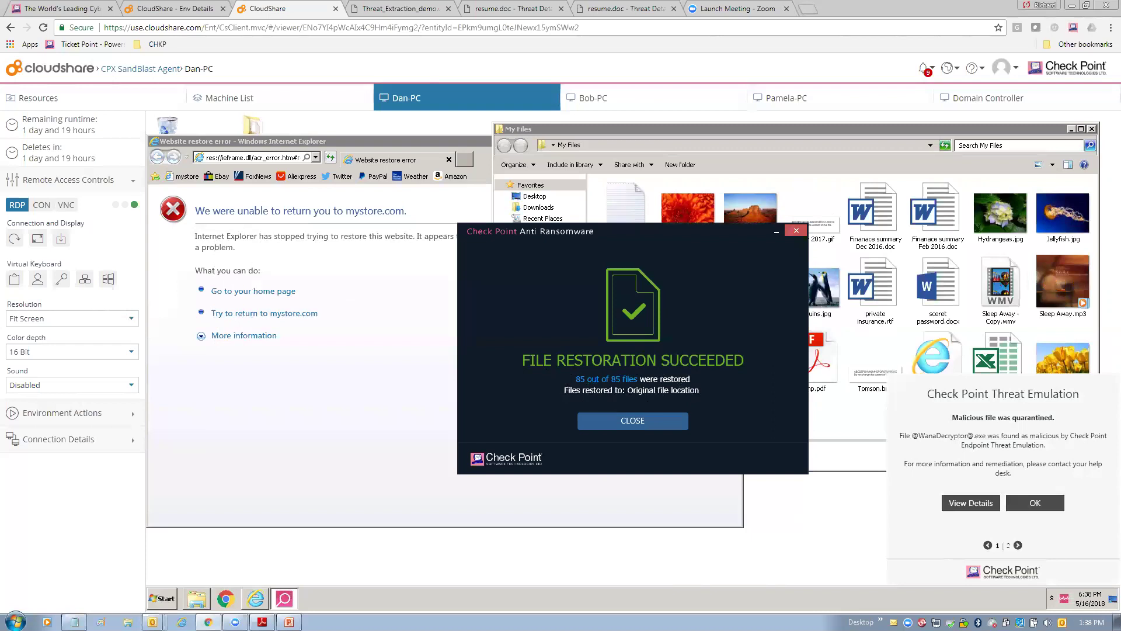
{"action": "left_click", "coordinate": [633, 421]}
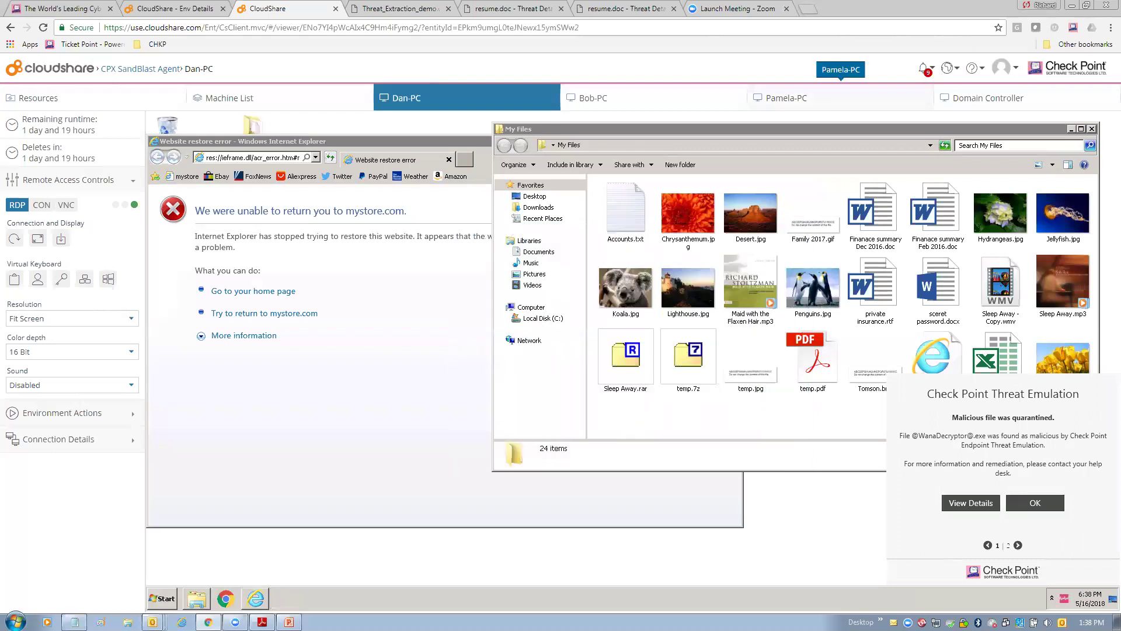
On Pamela-PC, open My Files and load the mystore site in a restored Internet Explorer window.
{"action": "left_click", "coordinate": [786, 97]}
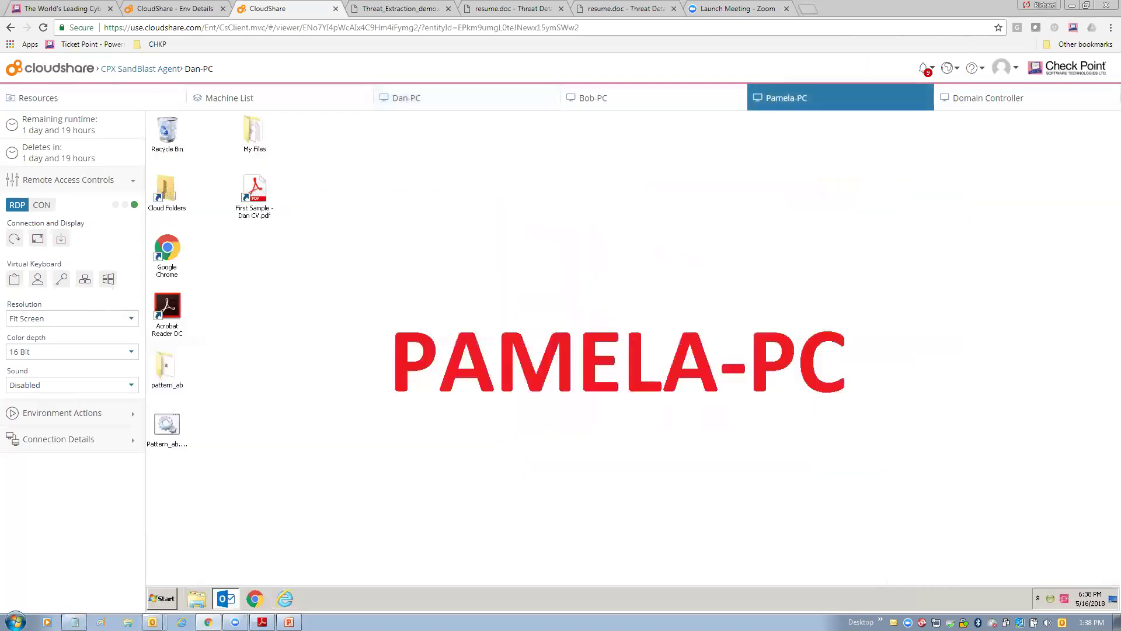
{"action": "left_click", "coordinate": [252, 135]}
{"action": "double_click", "coordinate": [252, 135]}
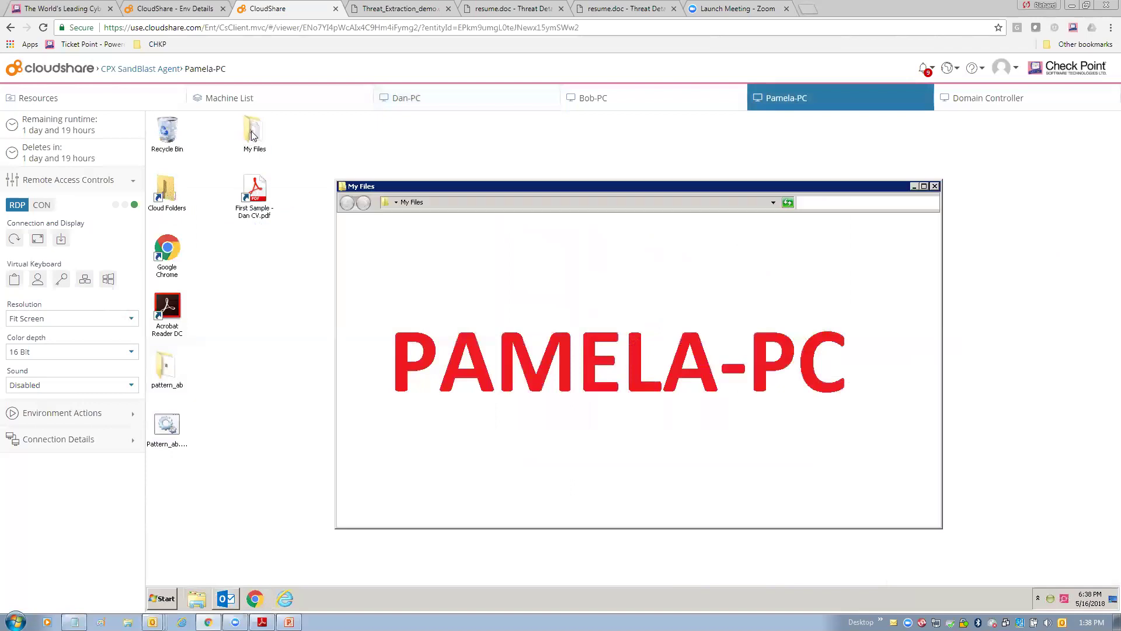
{"action": "left_click_drag", "start_coordinate": [596, 188], "coordinate": [760, 132]}
{"action": "left_click", "coordinate": [284, 598]}
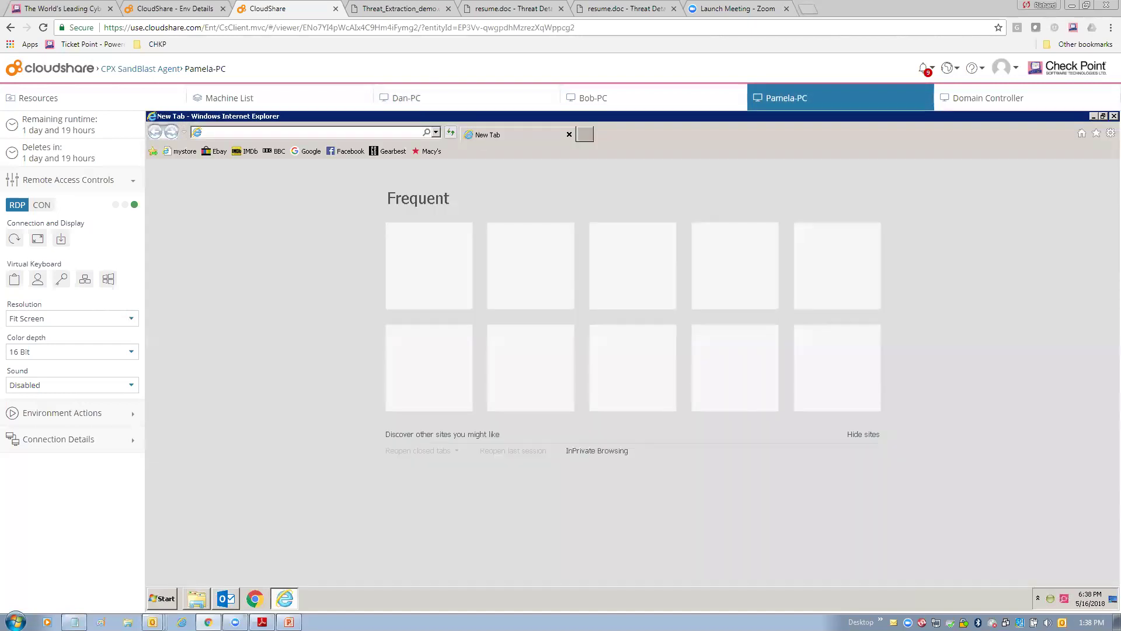
{"action": "left_click", "coordinate": [1103, 116]}
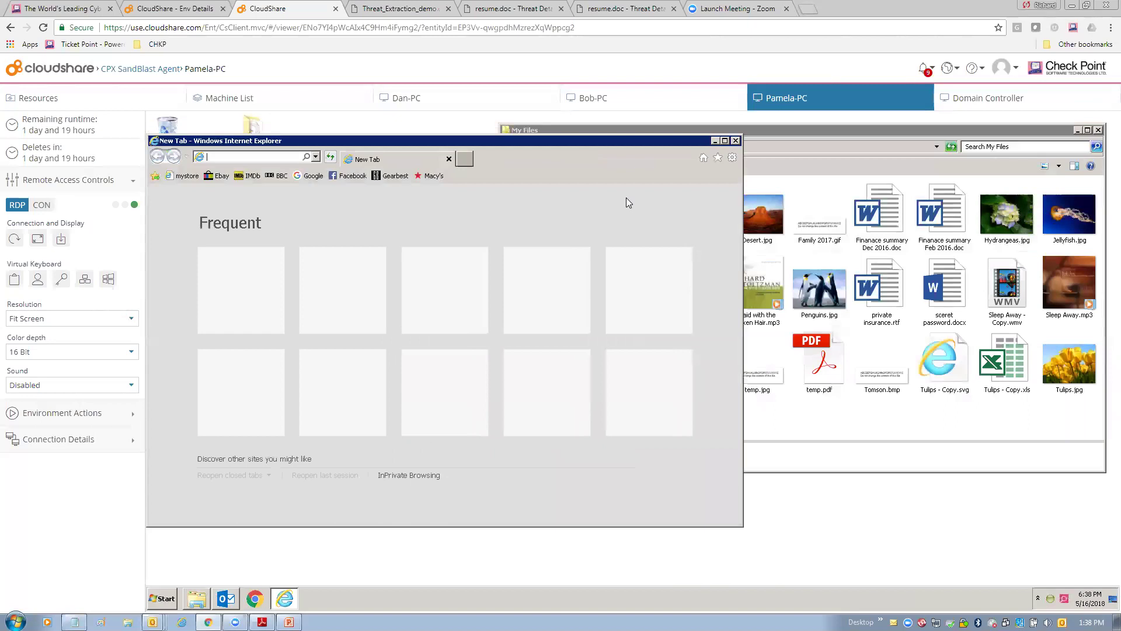
{"action": "left_click_drag", "start_coordinate": [601, 145], "coordinate": [599, 179]}
{"action": "left_click", "coordinate": [190, 212]}
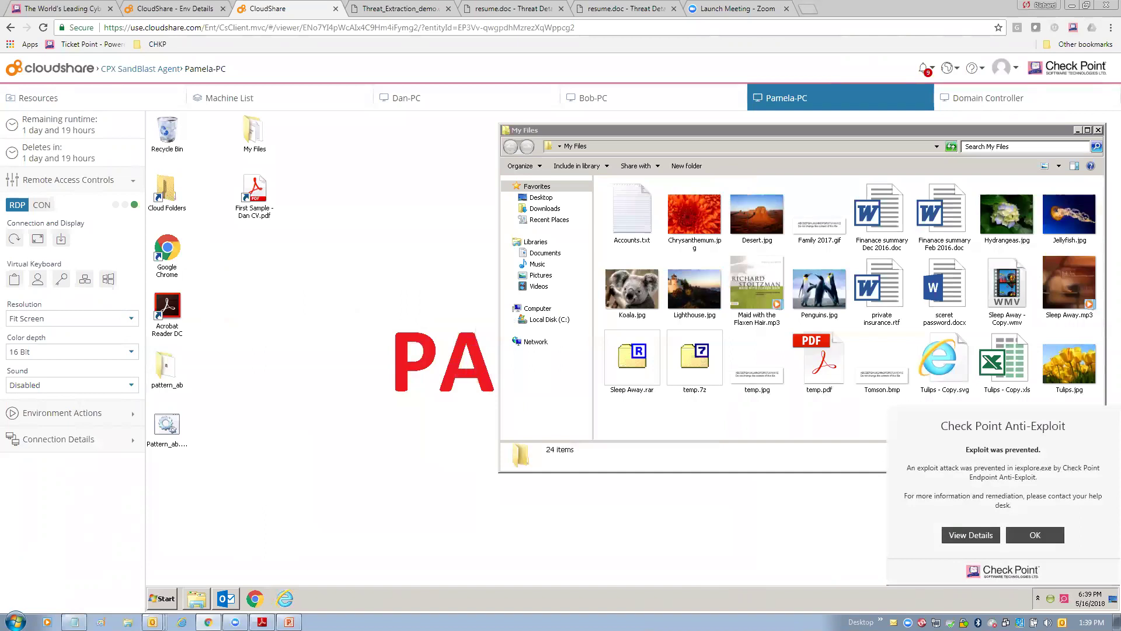
On Pamela-PC, view the infection details and open the Anti-Exploit incident's forensic report.
{"action": "left_click", "coordinate": [971, 535]}
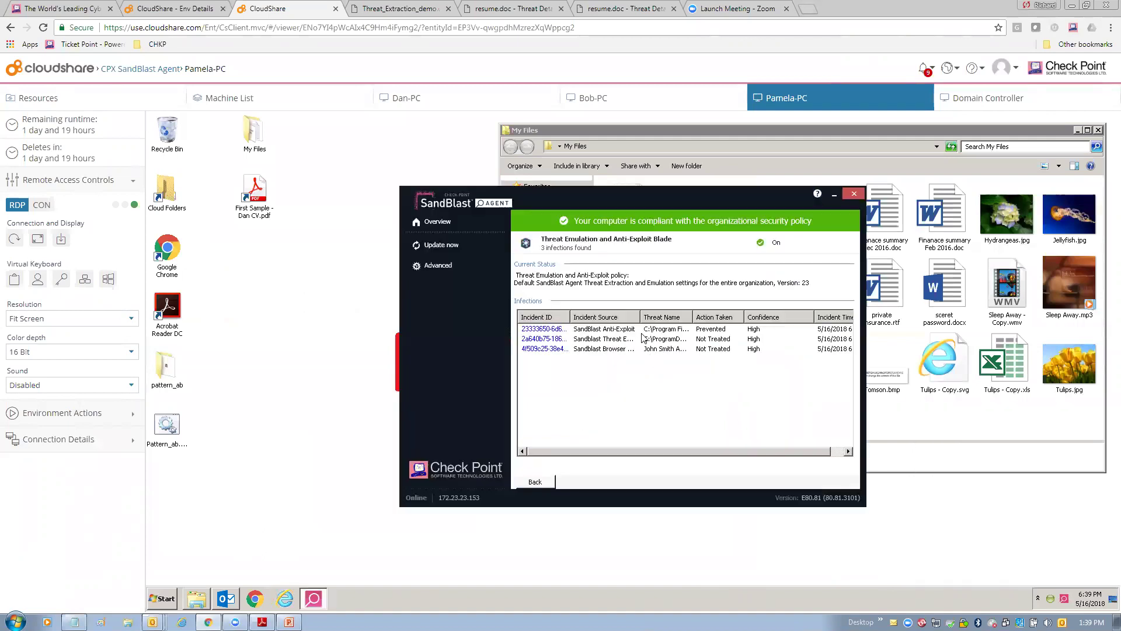
{"action": "left_click_drag", "start_coordinate": [642, 317], "coordinate": [676, 319]}
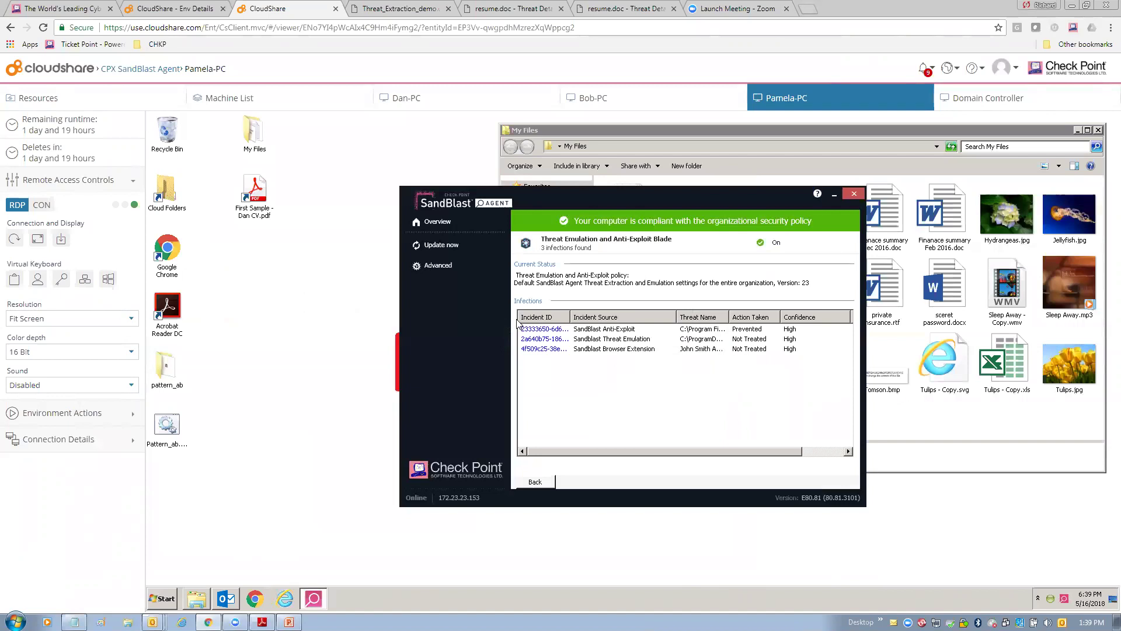
{"action": "left_click", "coordinate": [544, 329]}
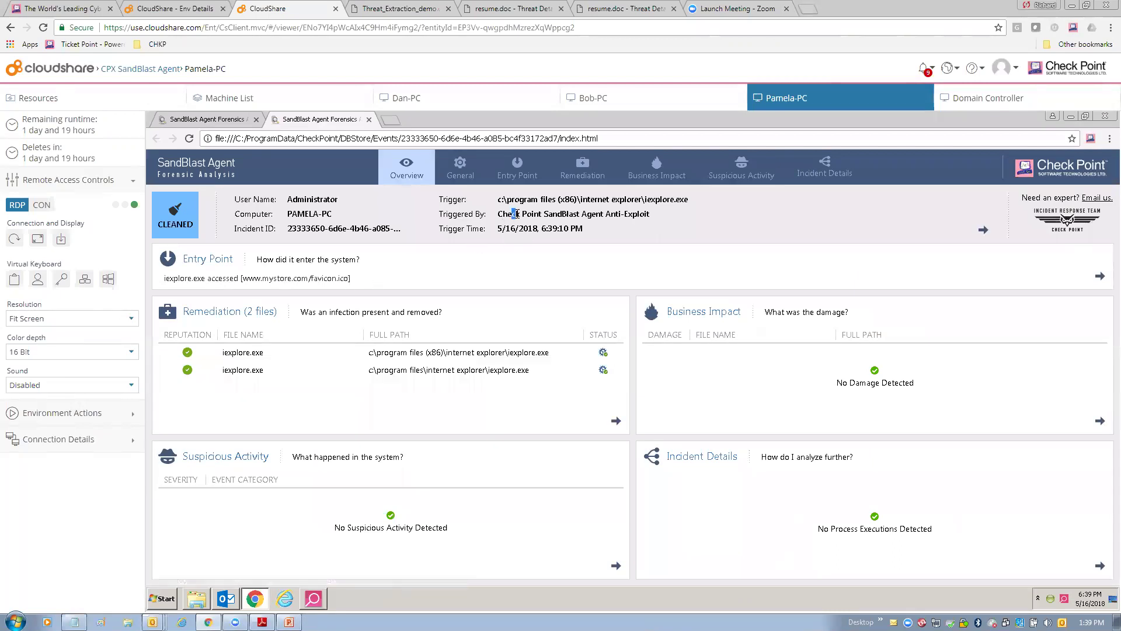
Review the report's Triggered By and Entry Point summary, then close the forensic report.
{"action": "left_click_drag", "start_coordinate": [515, 214], "coordinate": [651, 218]}
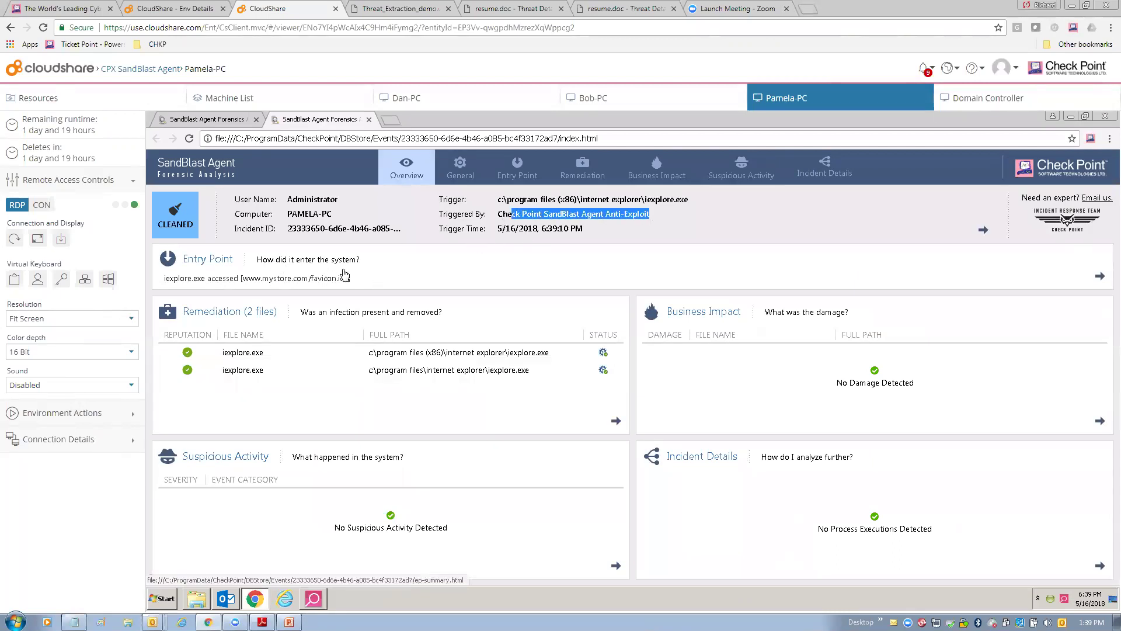
{"action": "left_click_drag", "start_coordinate": [357, 261], "coordinate": [349, 281]}
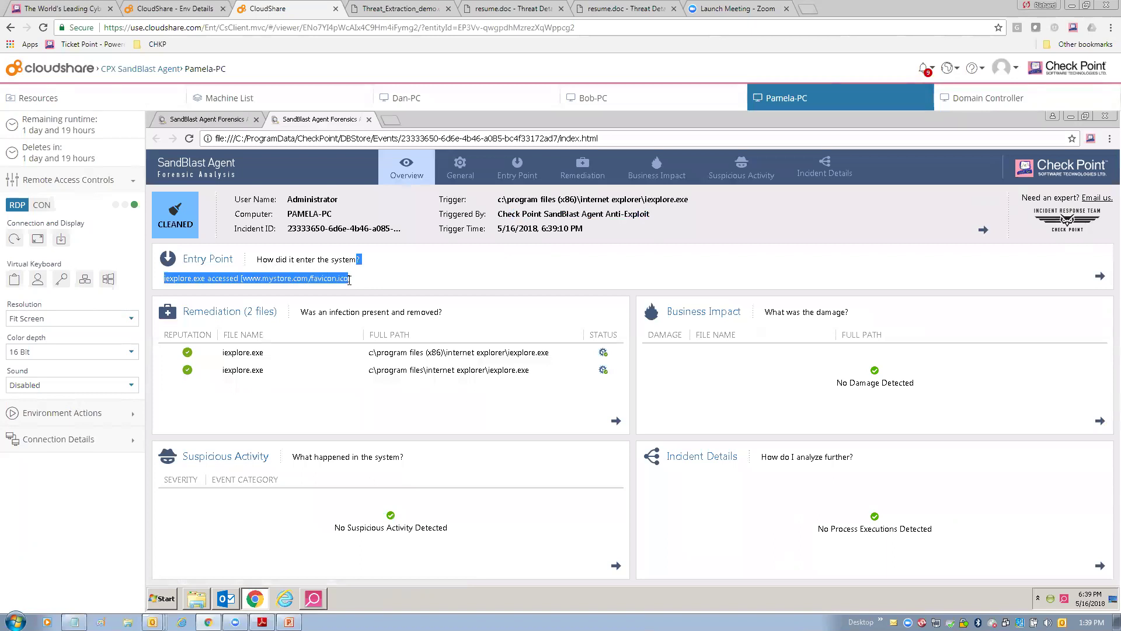
{"action": "left_click", "coordinate": [367, 279]}
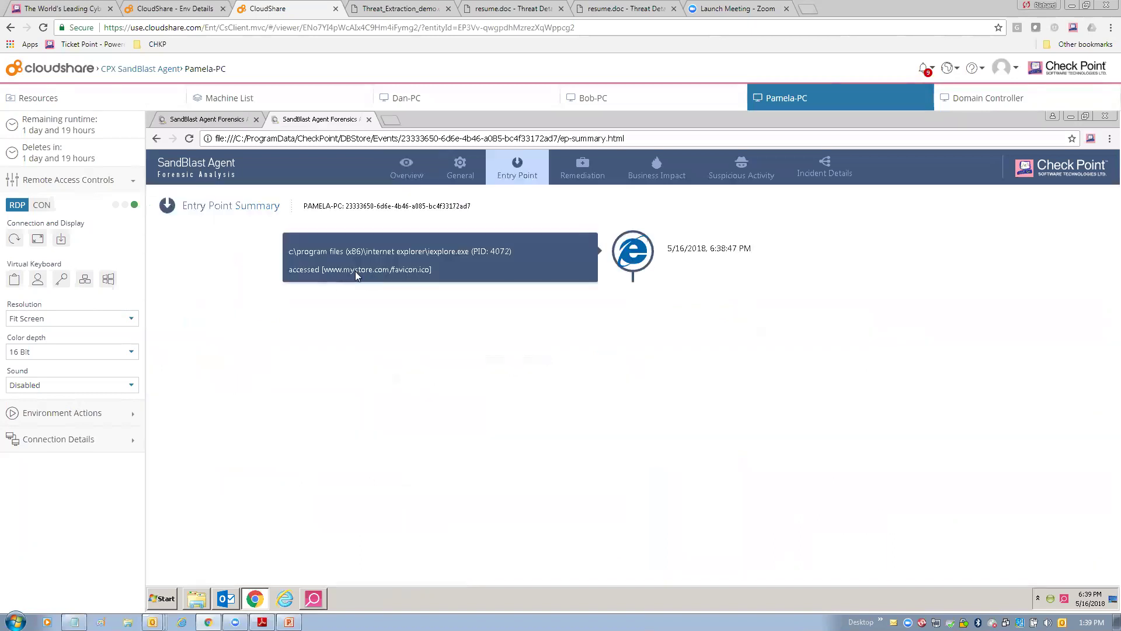
{"action": "left_click", "coordinate": [163, 139]}
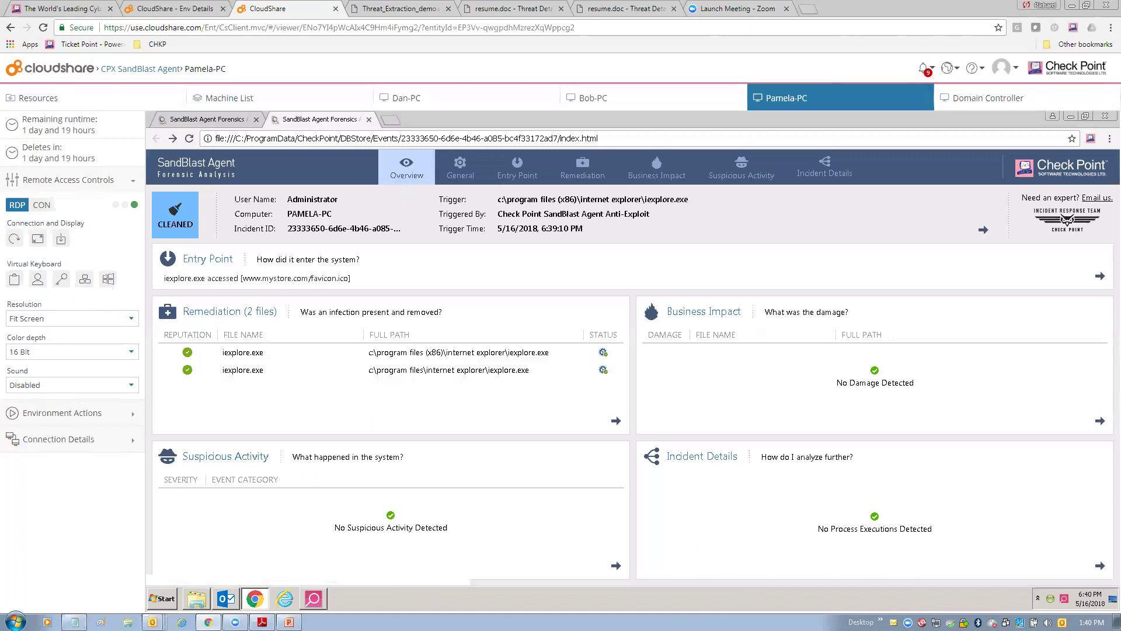
{"action": "left_click", "coordinate": [1105, 115]}
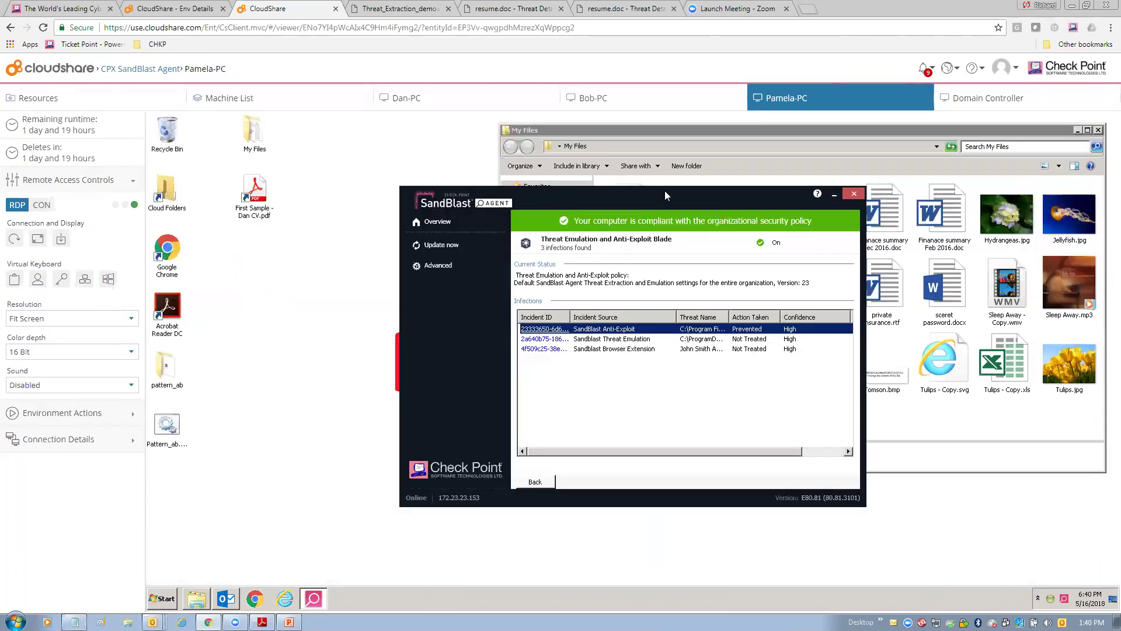
On Dan-PC, show SandBlast Agent's Overview and the Forensics and Anti-Ransomware Blade details.
{"action": "left_click", "coordinate": [457, 100]}
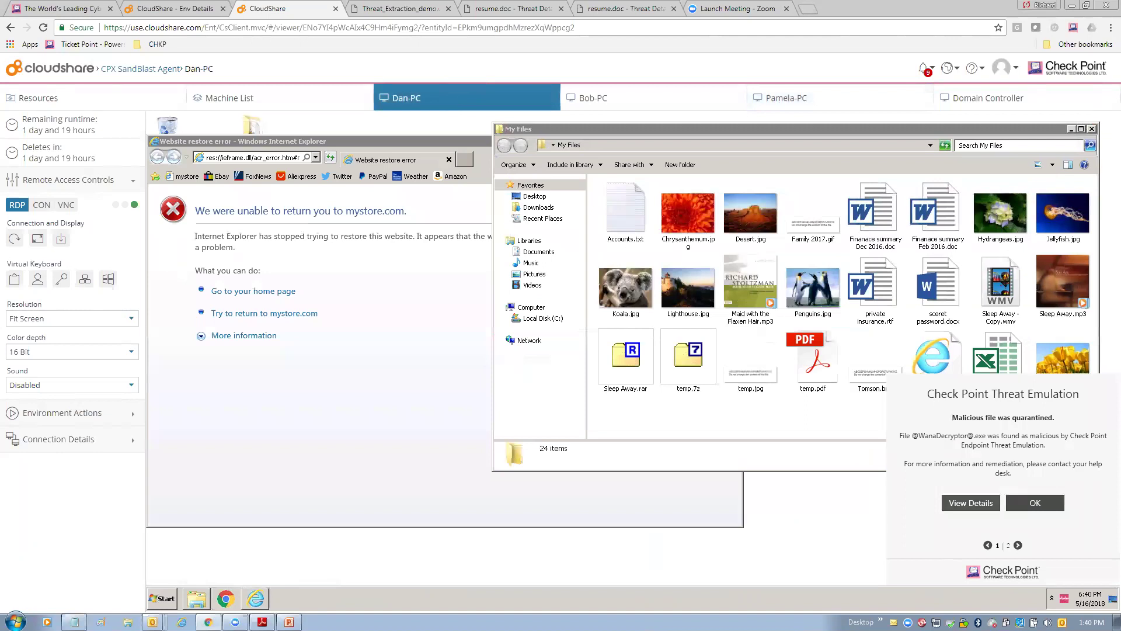
{"action": "left_click", "coordinate": [971, 502]}
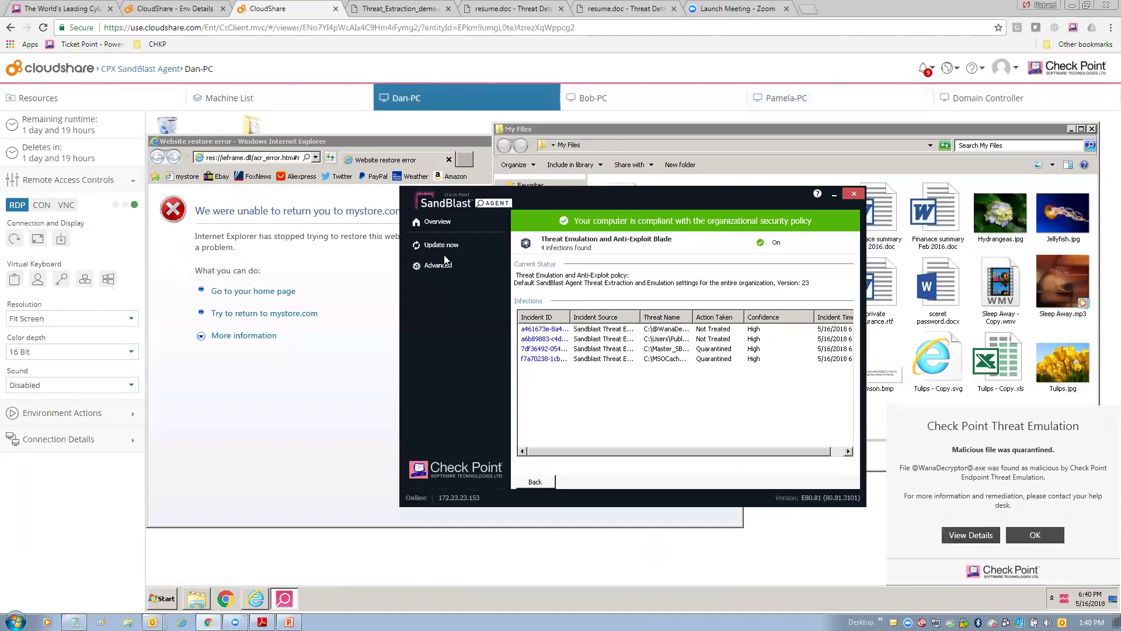
{"action": "left_click", "coordinate": [433, 222]}
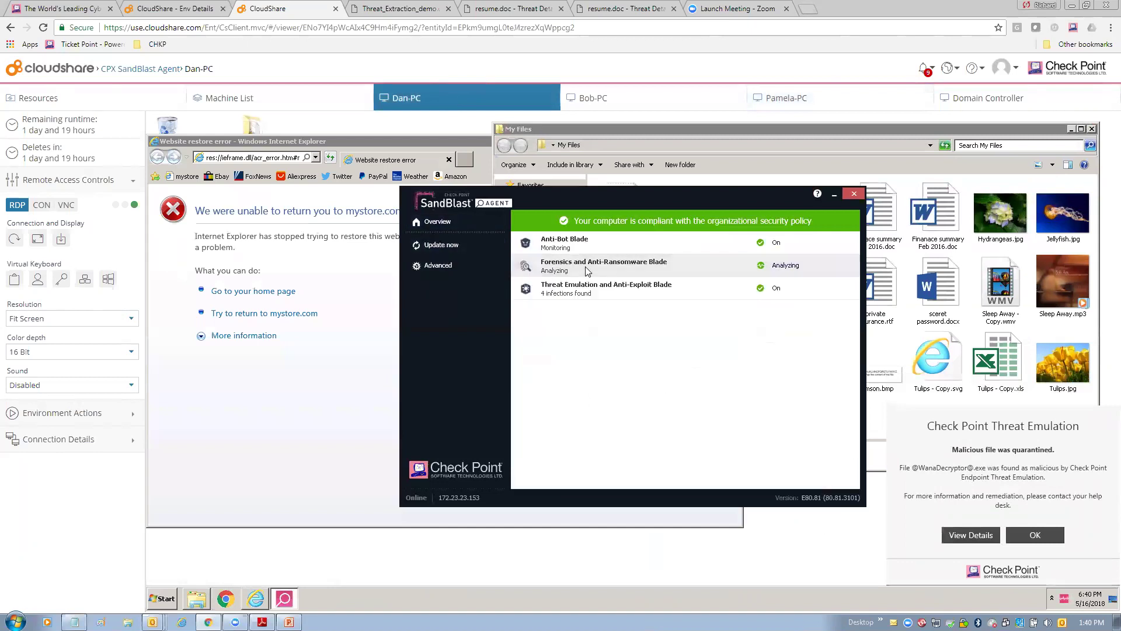
{"action": "left_click", "coordinate": [588, 269]}
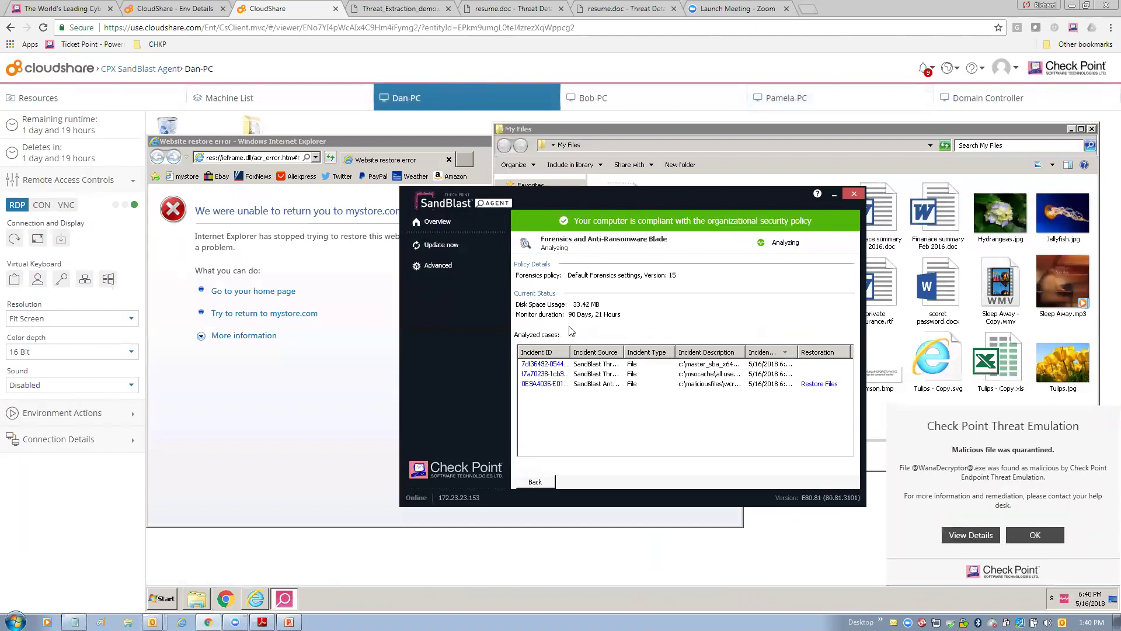
Open the wcry.exe Anti-Ransomware incident report, noting the trigger and remediation list.
{"action": "left_click_drag", "start_coordinate": [623, 346], "coordinate": [656, 347]}
{"action": "left_click", "coordinate": [556, 385]}
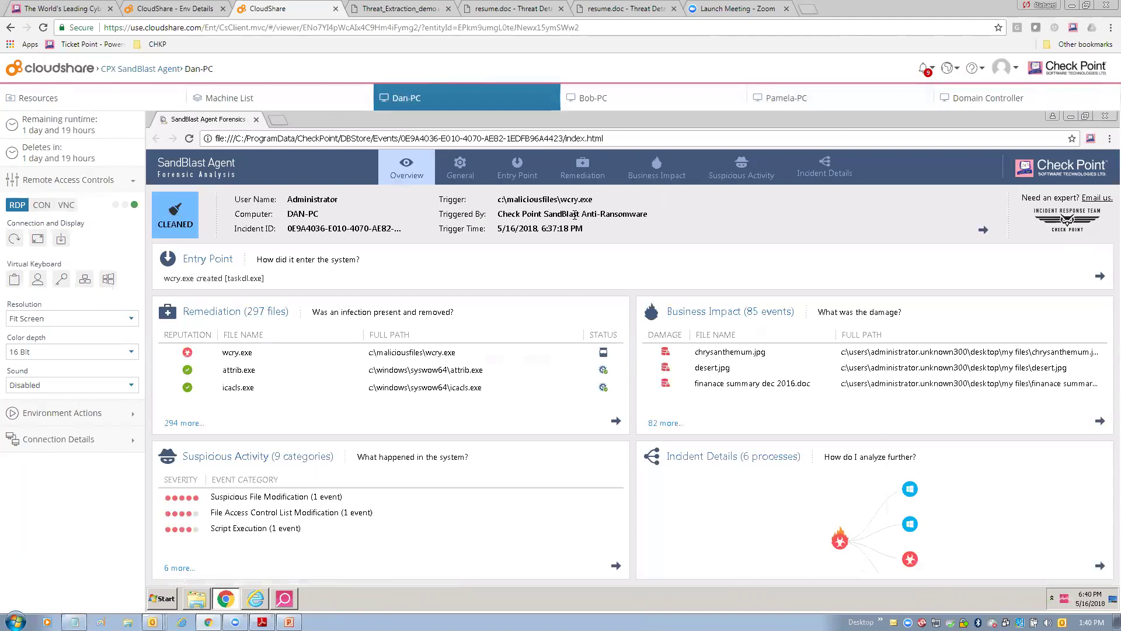
{"action": "left_click_drag", "start_coordinate": [573, 214], "coordinate": [647, 214]}
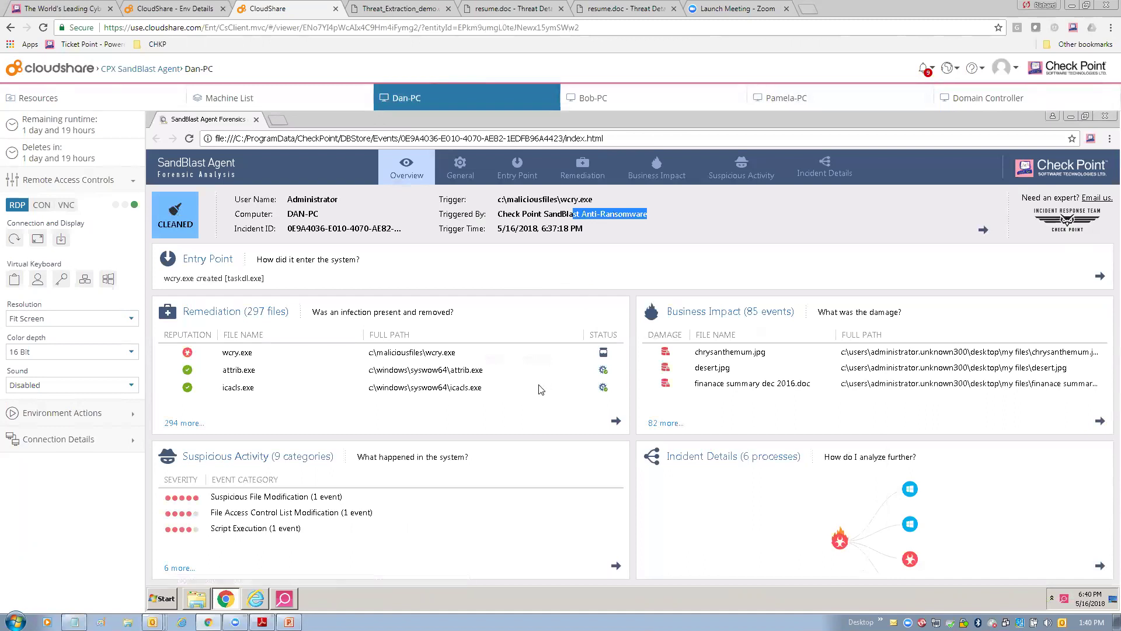
{"action": "left_click_drag", "start_coordinate": [223, 352], "coordinate": [254, 353]}
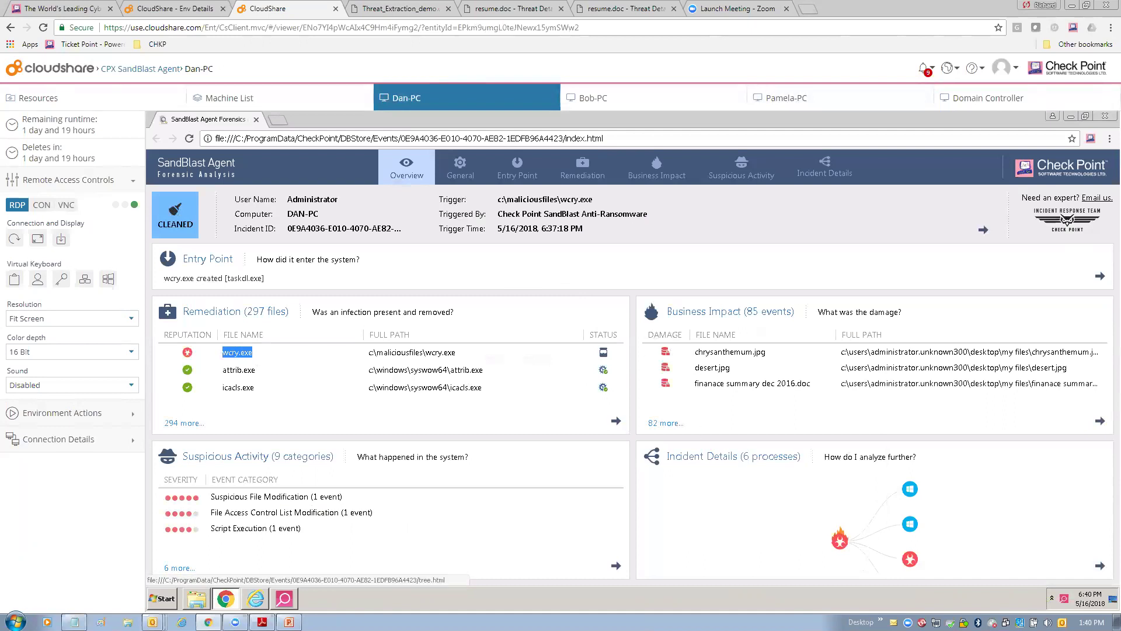
Show the incident's process tree as a Tree Timeline.
{"action": "left_click", "coordinate": [734, 456]}
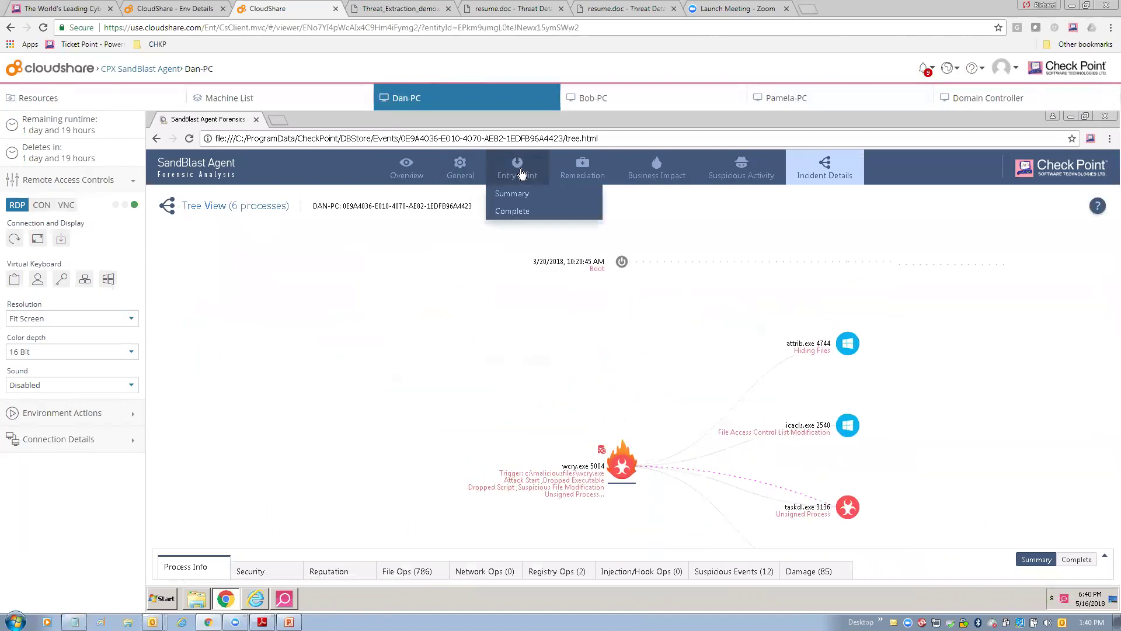
{"action": "mouse_move", "coordinate": [824, 169]}
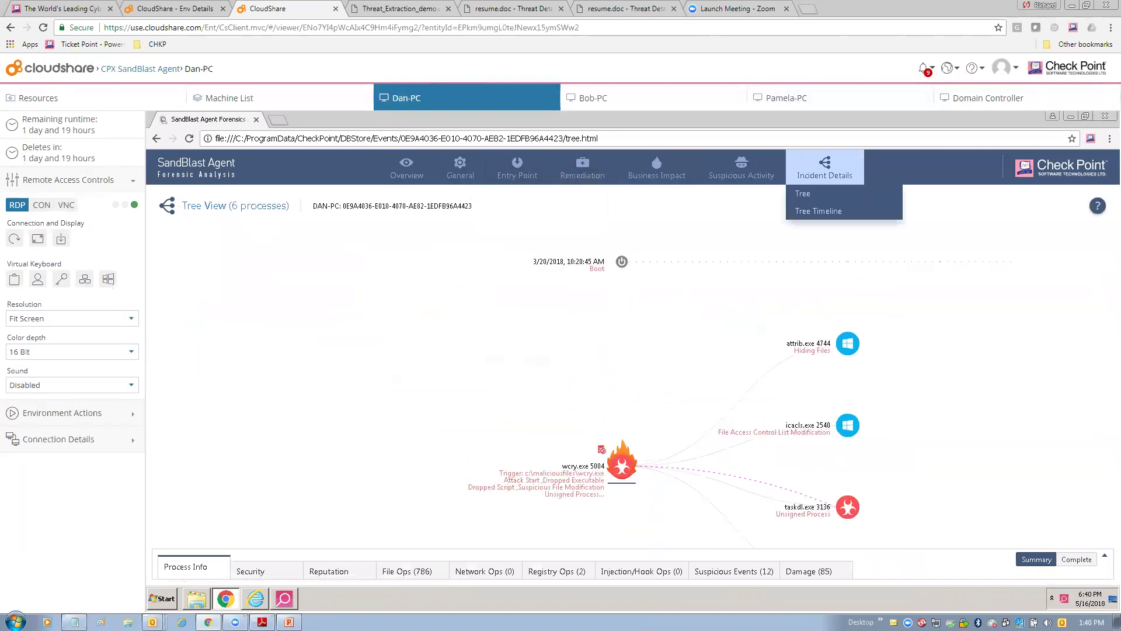
{"action": "left_click", "coordinate": [815, 212]}
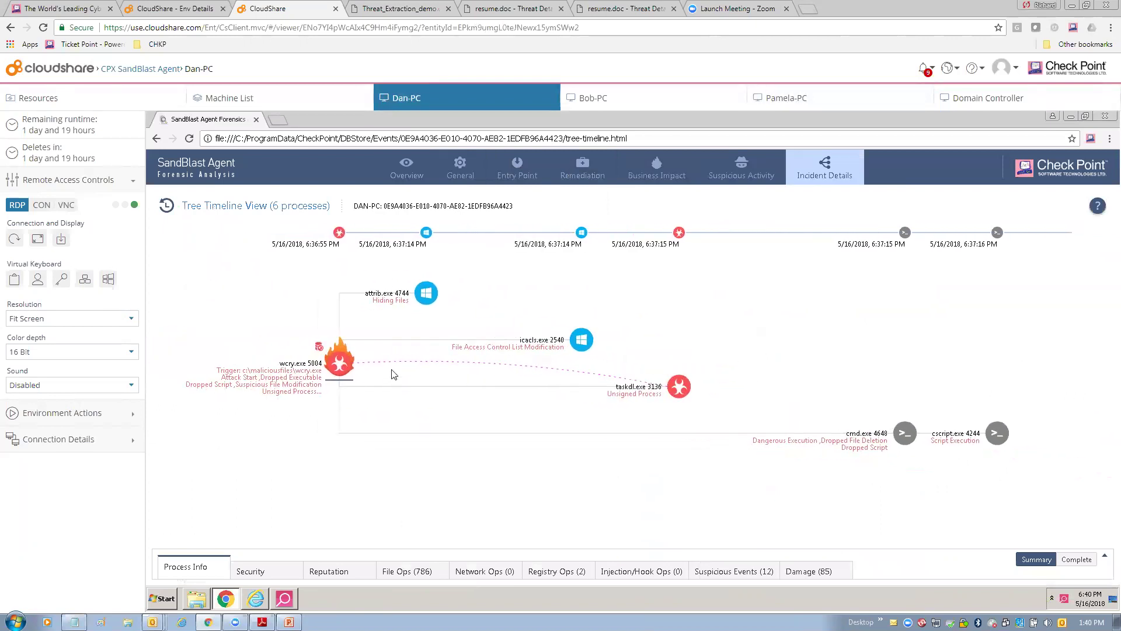
Inspect wcry.exe's Process Info and the Damage list, then close the report.
{"action": "mouse_move", "coordinate": [340, 368]}
{"action": "left_click", "coordinate": [340, 364]}
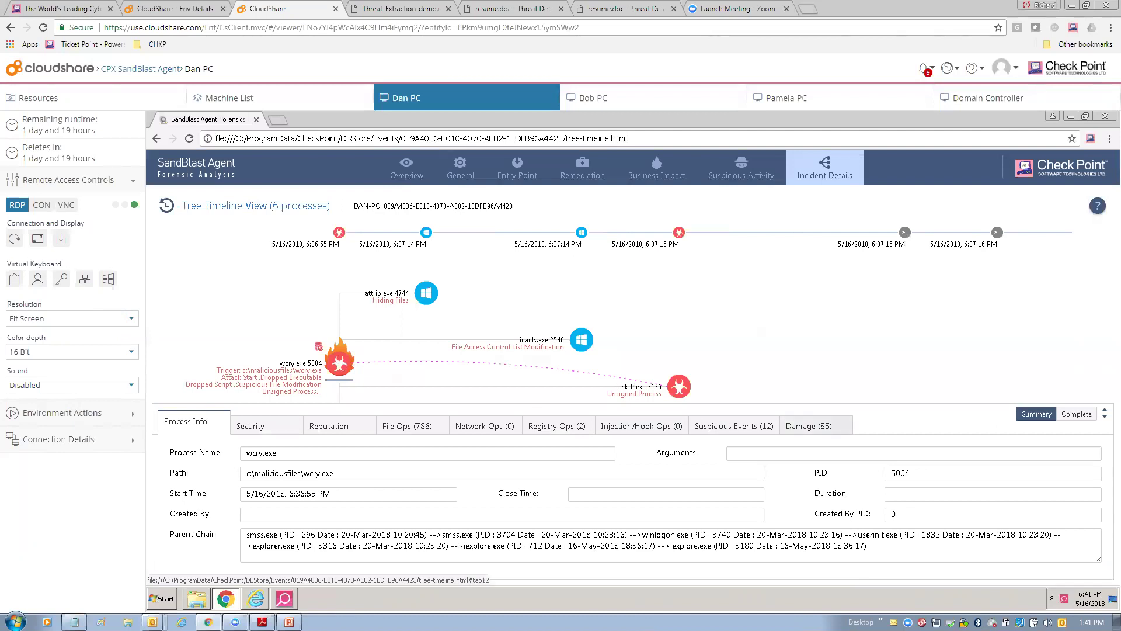
{"action": "left_click", "coordinate": [817, 425]}
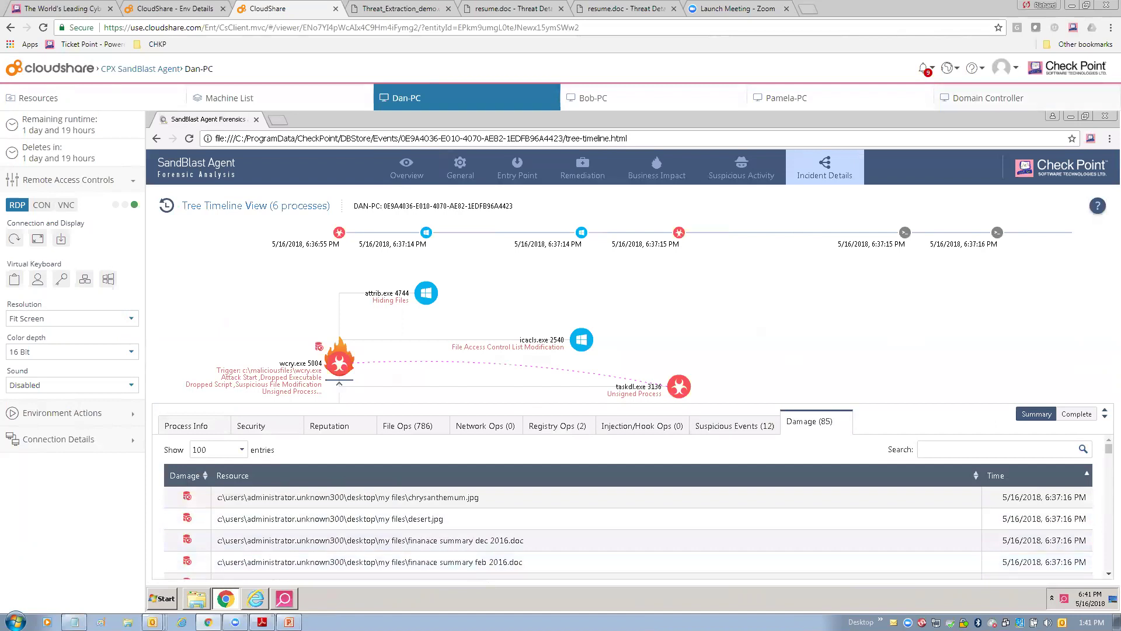
{"action": "key", "text": "ctrl+w"}
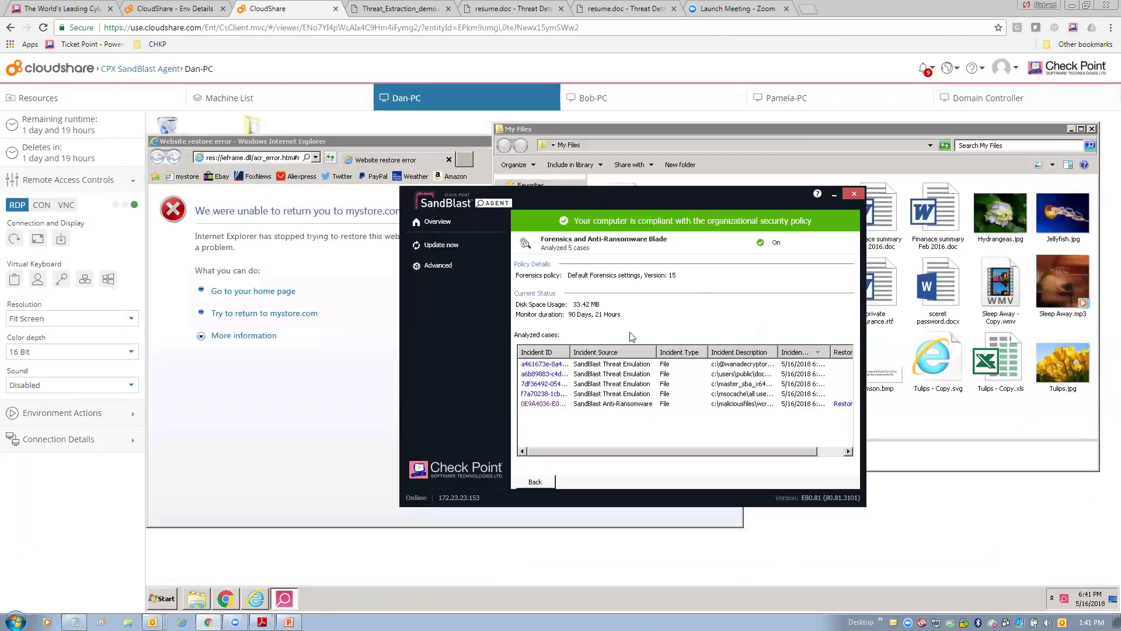
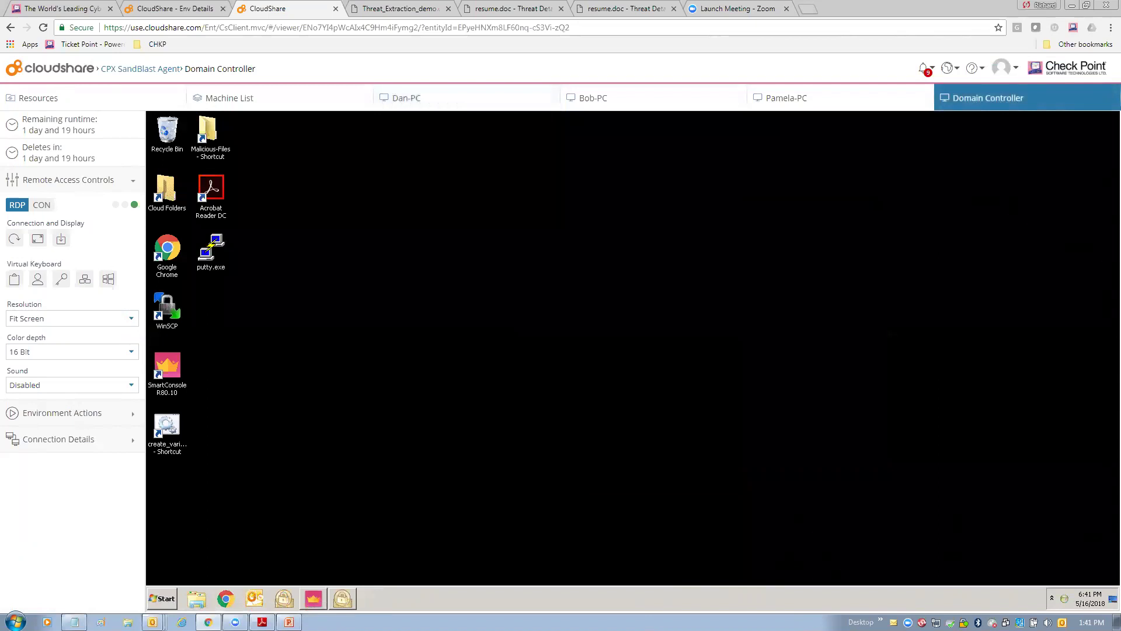
Bring SmartConsole back and refresh the SandBlast Agent Overview to show current incidents.
{"action": "left_click", "coordinate": [312, 598]}
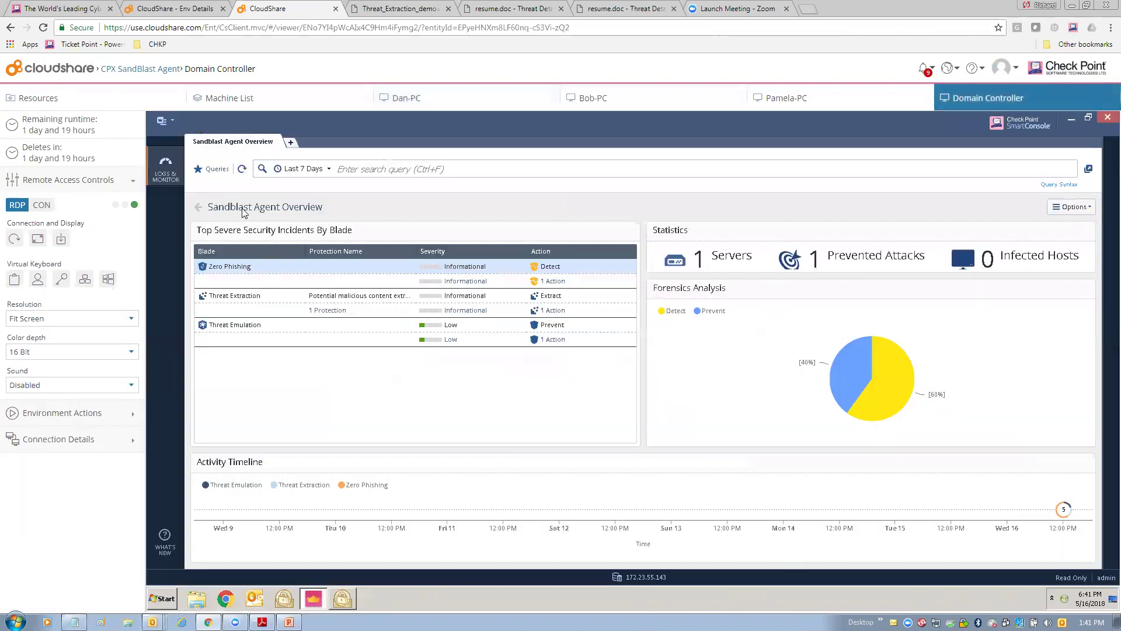
{"action": "left_click", "coordinate": [241, 169]}
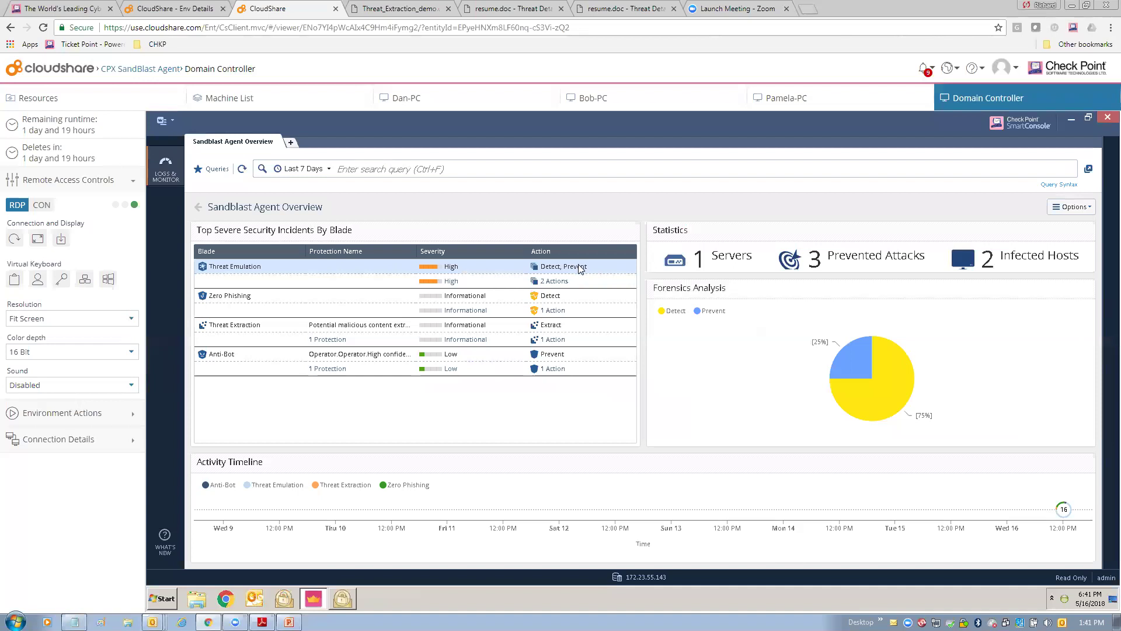
Open the Threat Emulation incident's logs and show details for the 6:39:16 PM Prevent entry.
{"action": "left_click", "coordinate": [526, 296]}
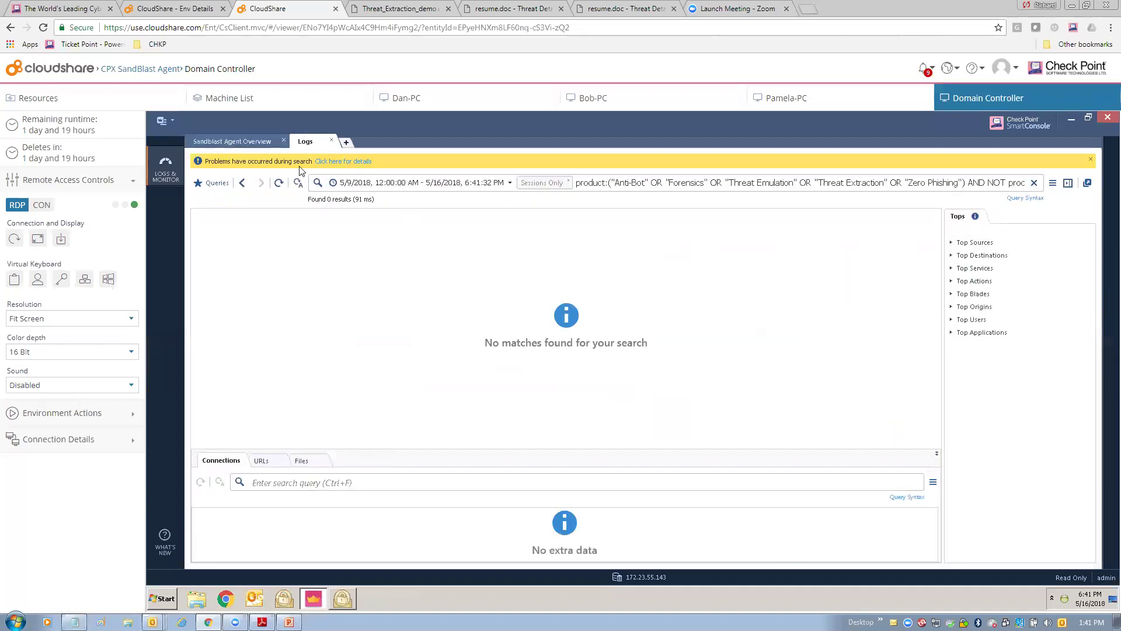
{"action": "left_click", "coordinate": [242, 183]}
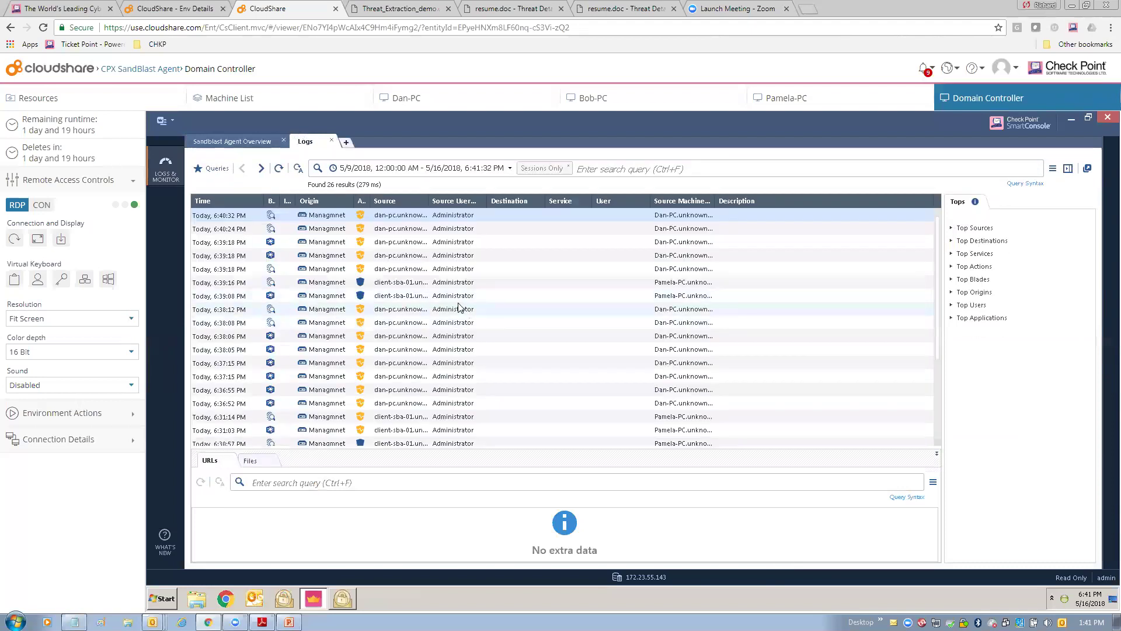
{"action": "left_click", "coordinate": [426, 286]}
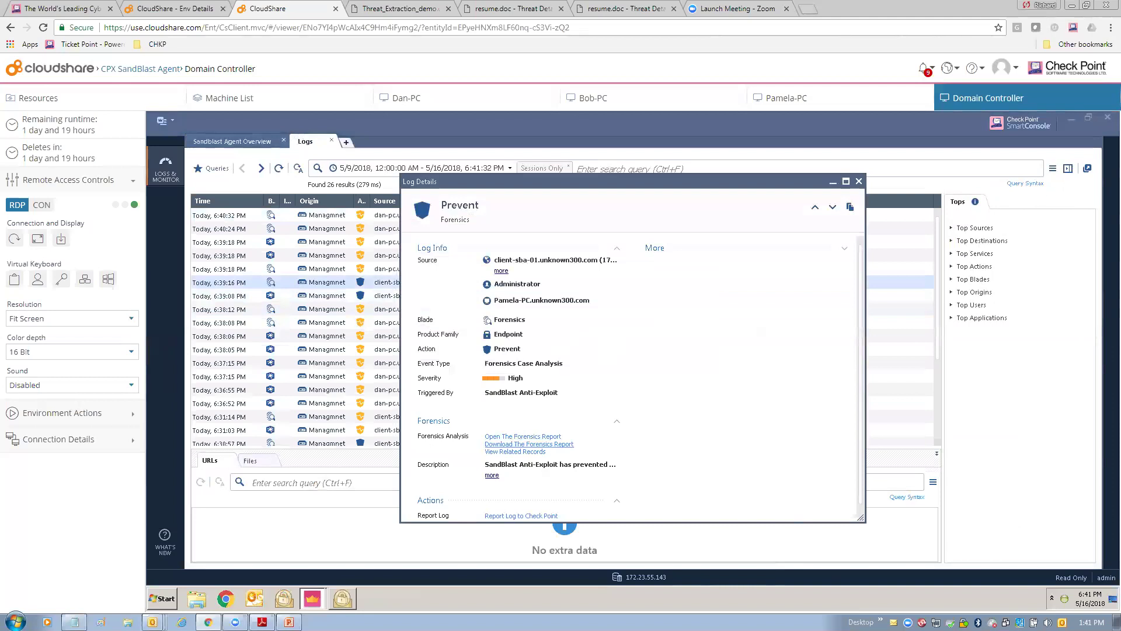
Expand the attack description, launch its Forensics Report, and close the Log Details window.
{"action": "left_click", "coordinate": [492, 474]}
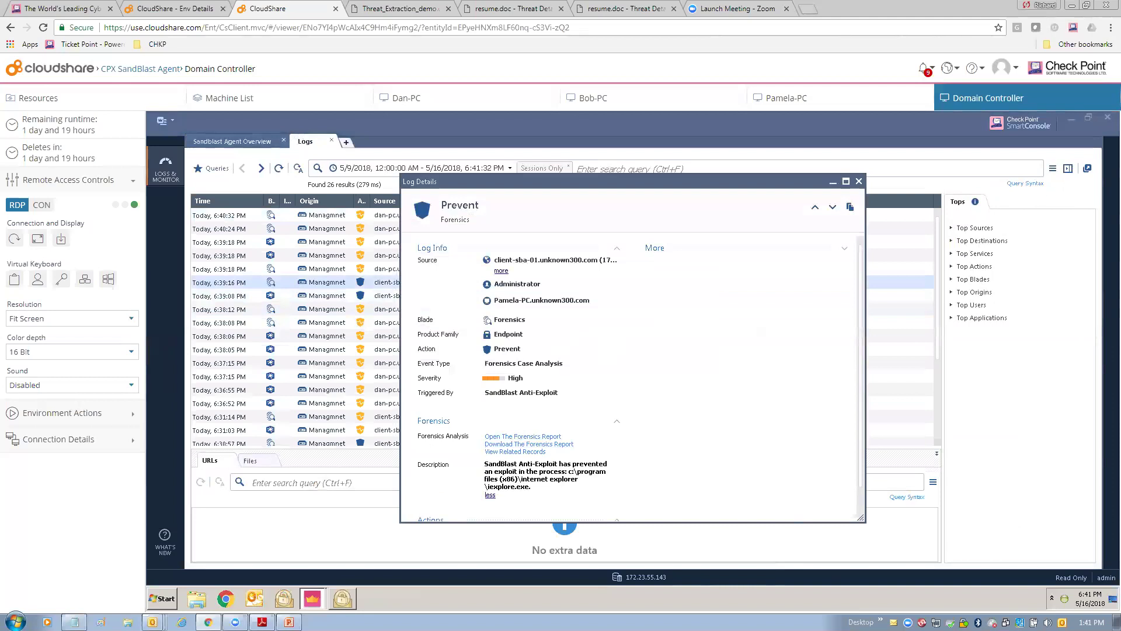
{"action": "left_click", "coordinate": [524, 437]}
{"action": "key", "text": "Escape"}
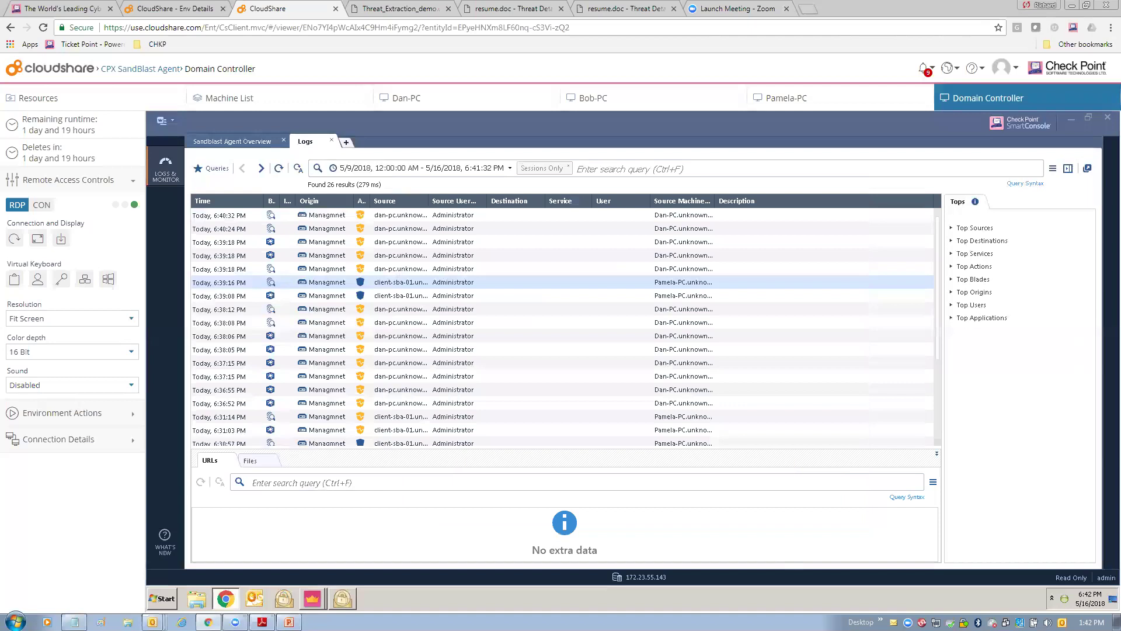